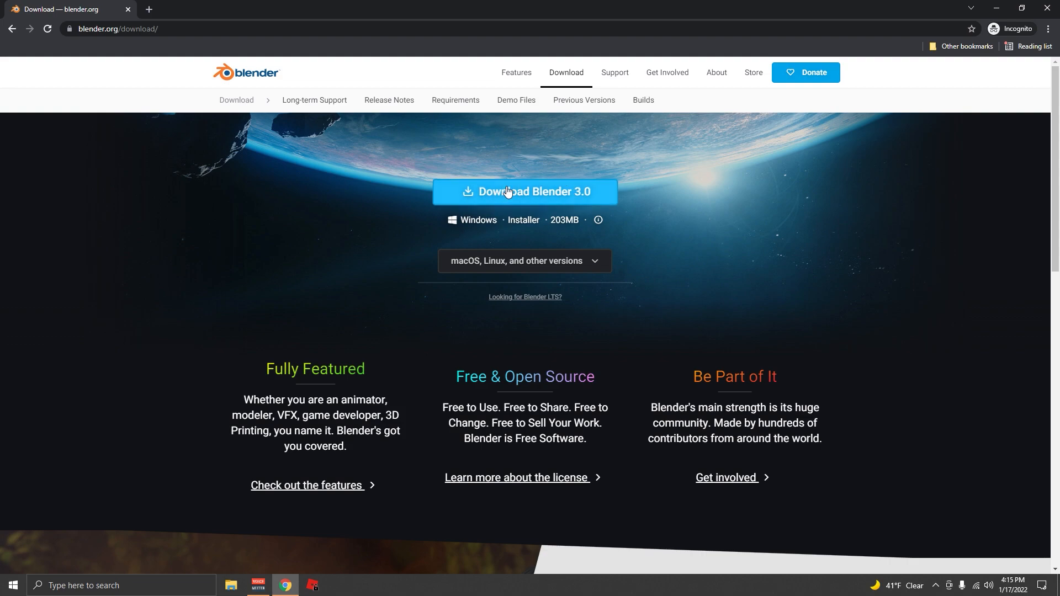
# Look through the installed programs in the Windows Control Panel's Programs and Features list, and close it
pyautogui.press('super')
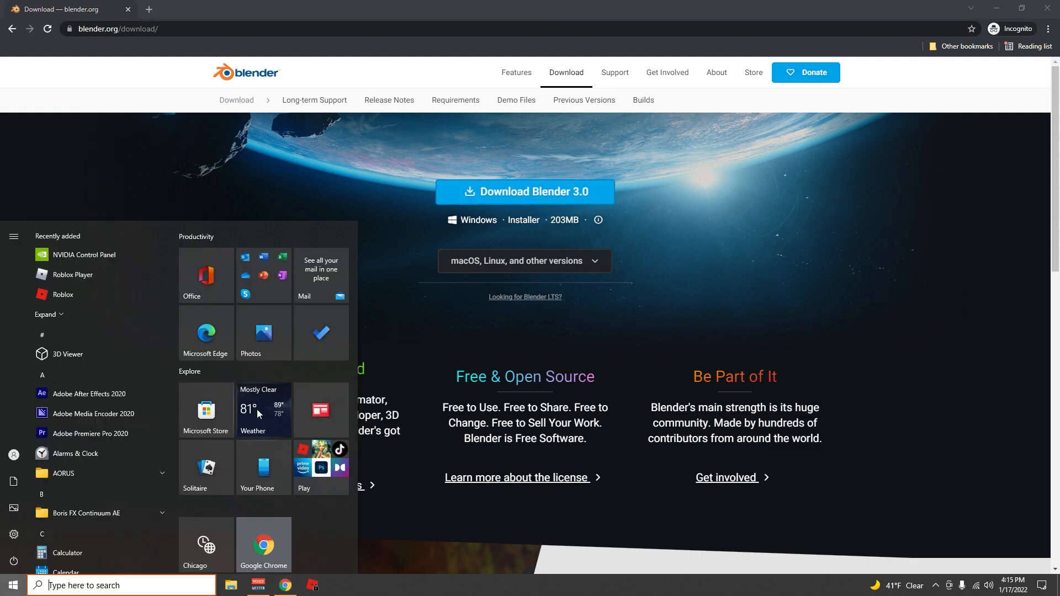
pyautogui.write('control panel')
pyautogui.click(257, 411)
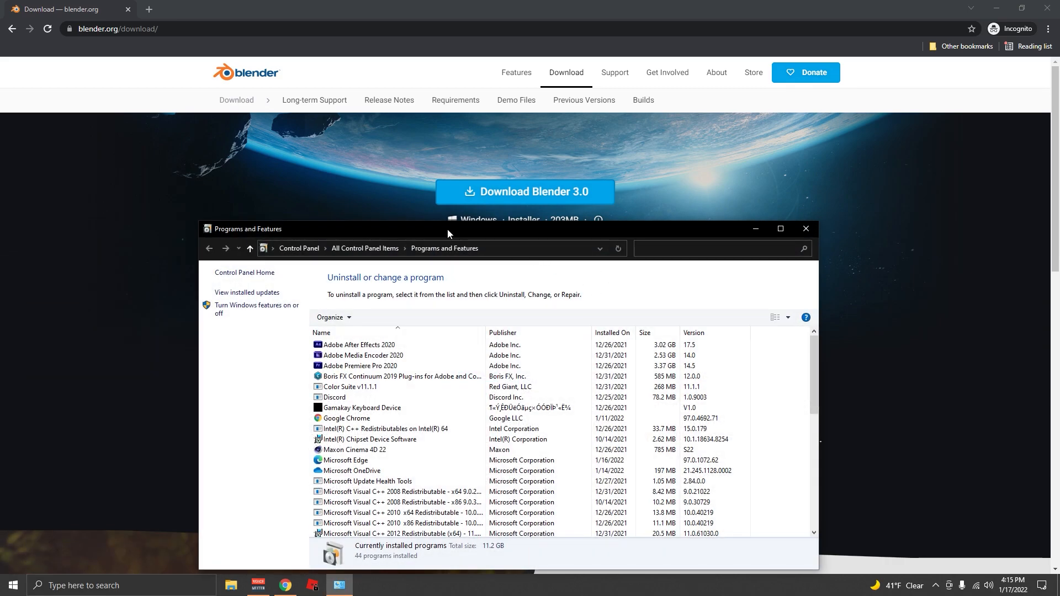
pyautogui.moveTo(499, 231); pyautogui.dragTo(633, 114)
pyautogui.scroll(-3, 479, 261)
pyautogui.scroll(-6, 479, 264)
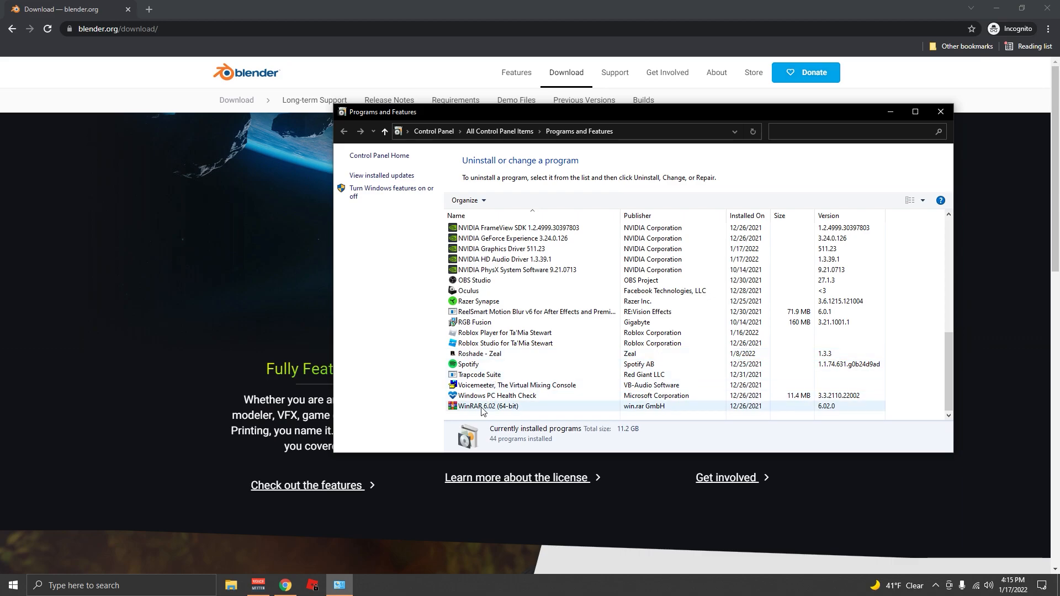
pyautogui.scroll(9, 481, 325)
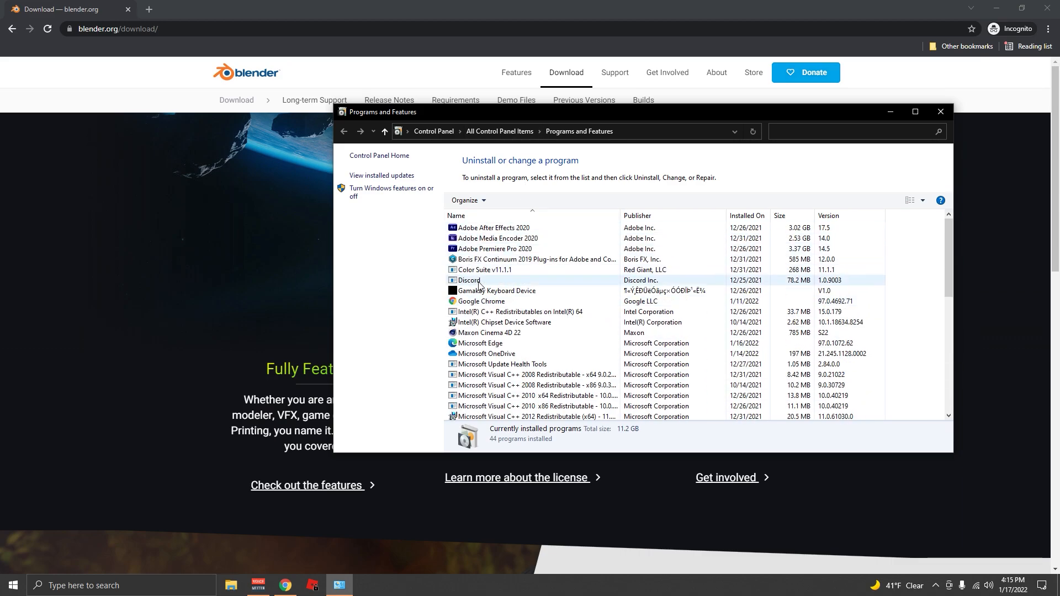
pyautogui.click(941, 113)
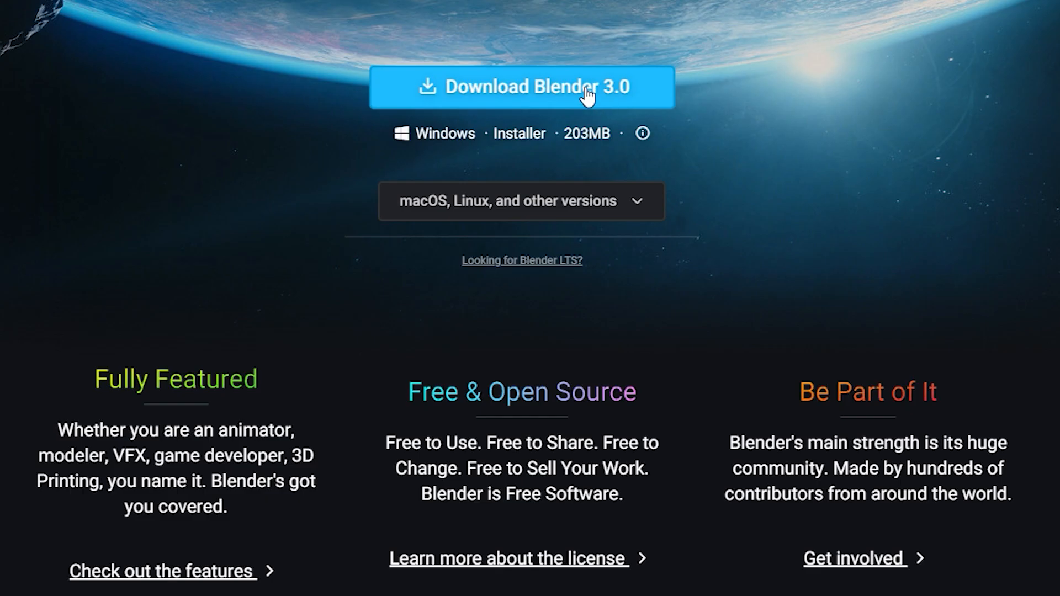
# Download the Blender 3.0 installer for Windows
pyautogui.click(559, 98)
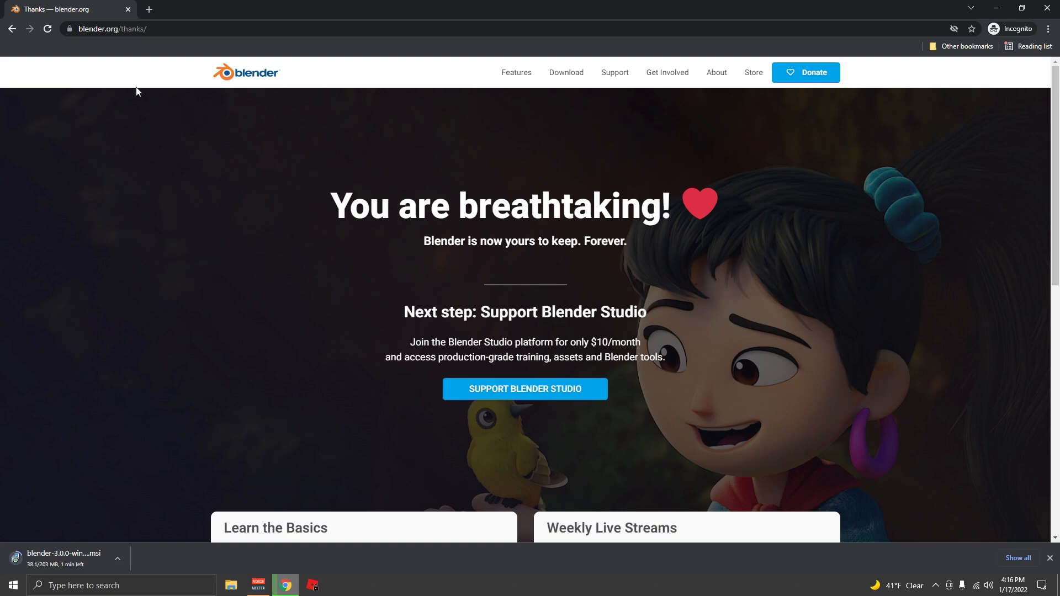
# In a regular Google Chrome window, open the Roblox Avatar Editor and show the avatar preview in 2D
pyautogui.rightClick(286, 586)
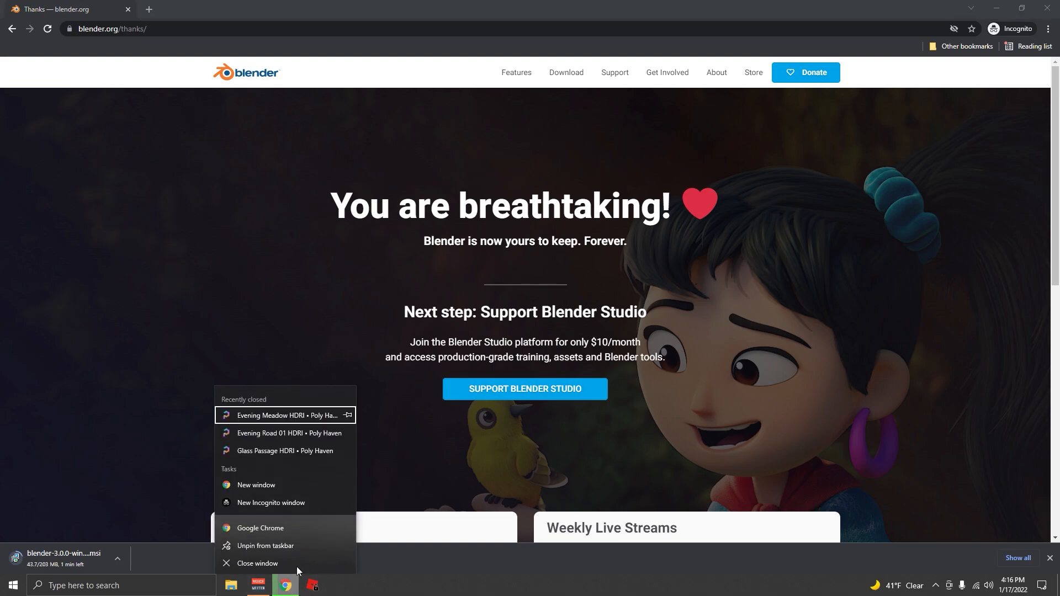
pyautogui.click(253, 527)
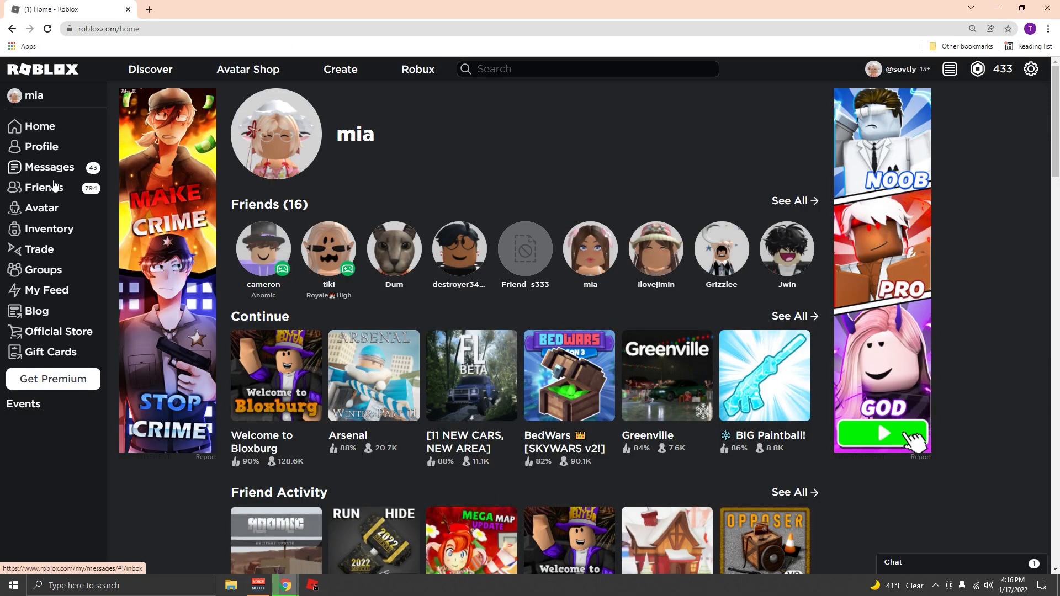
pyautogui.click(42, 209)
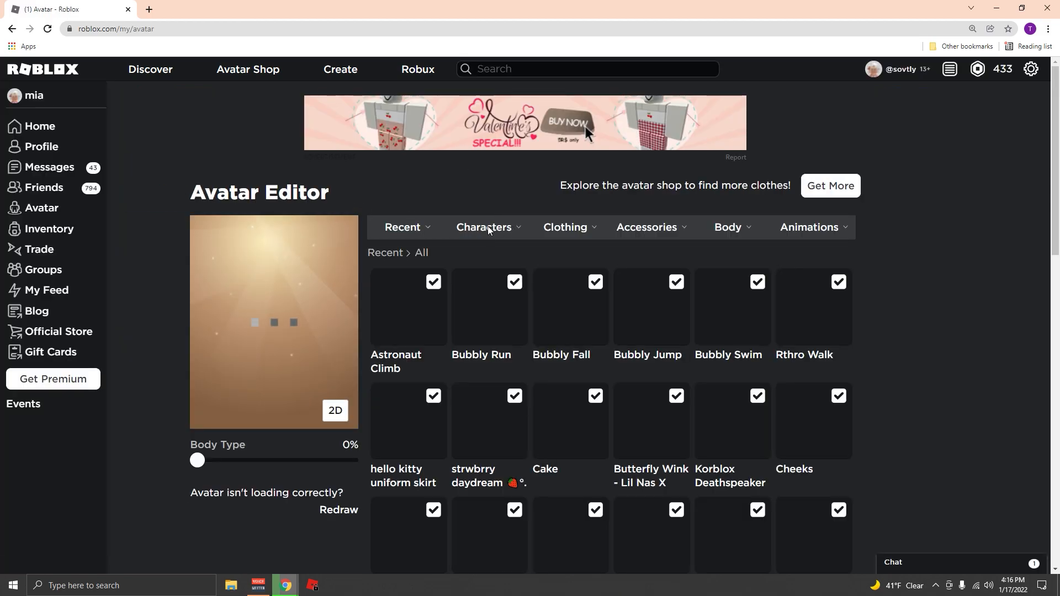
pyautogui.click(335, 410)
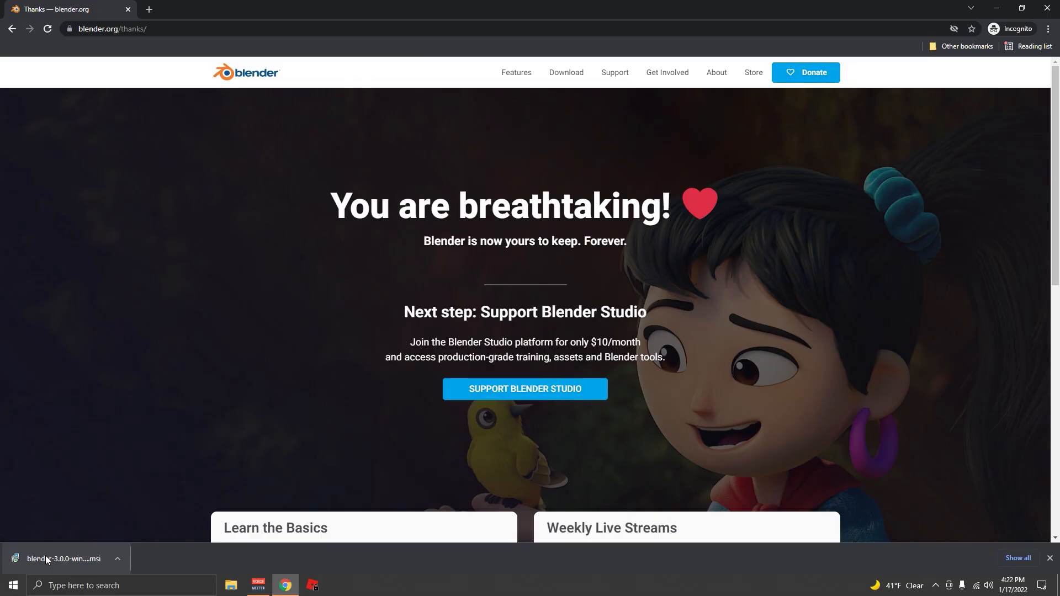
# Install Blender 3.0 from the downloaded msi, accepting the license agreement, keeping the default features and location, and allowing device changes
pyautogui.click(46, 555)
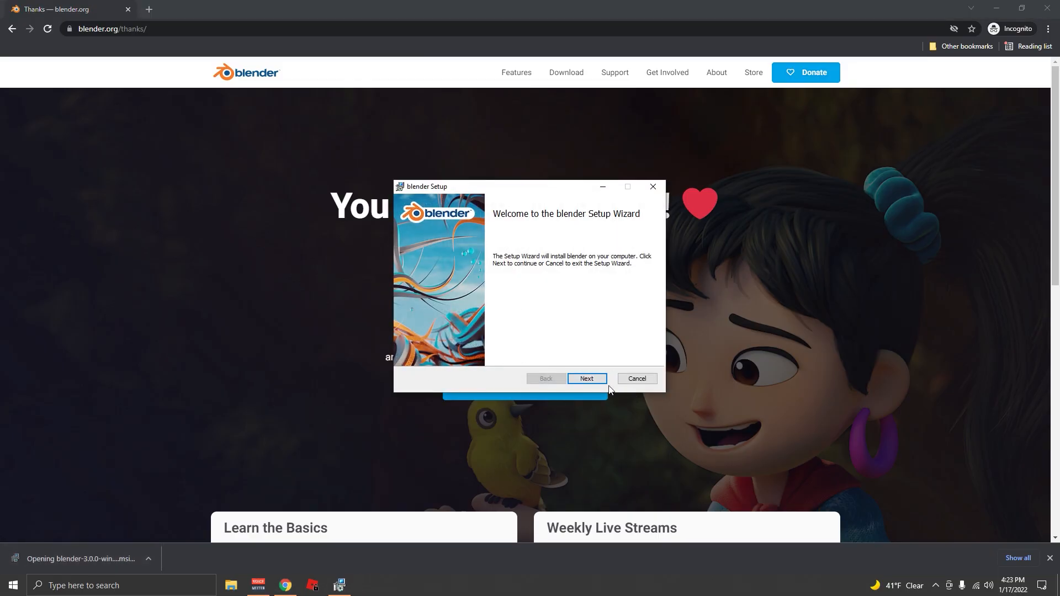
pyautogui.click(587, 379)
pyautogui.click(411, 353)
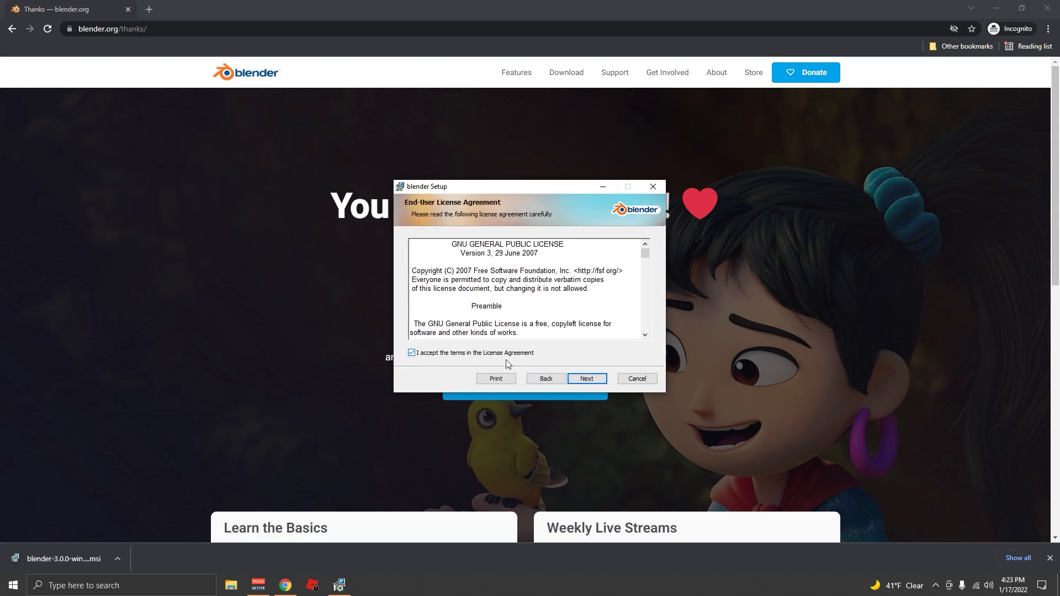
pyautogui.click(579, 381)
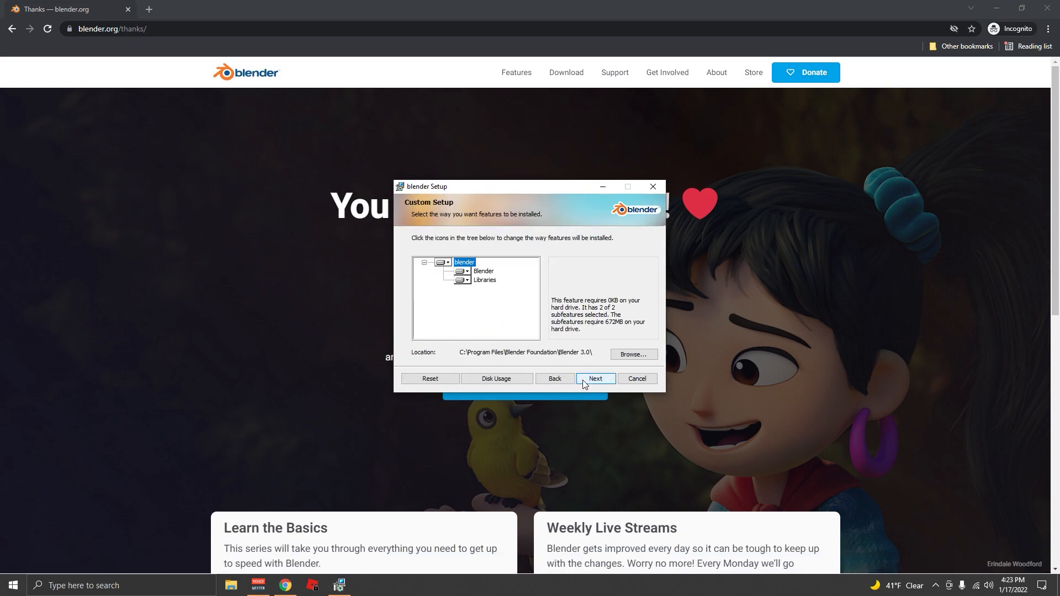
pyautogui.click(586, 380)
pyautogui.click(591, 380)
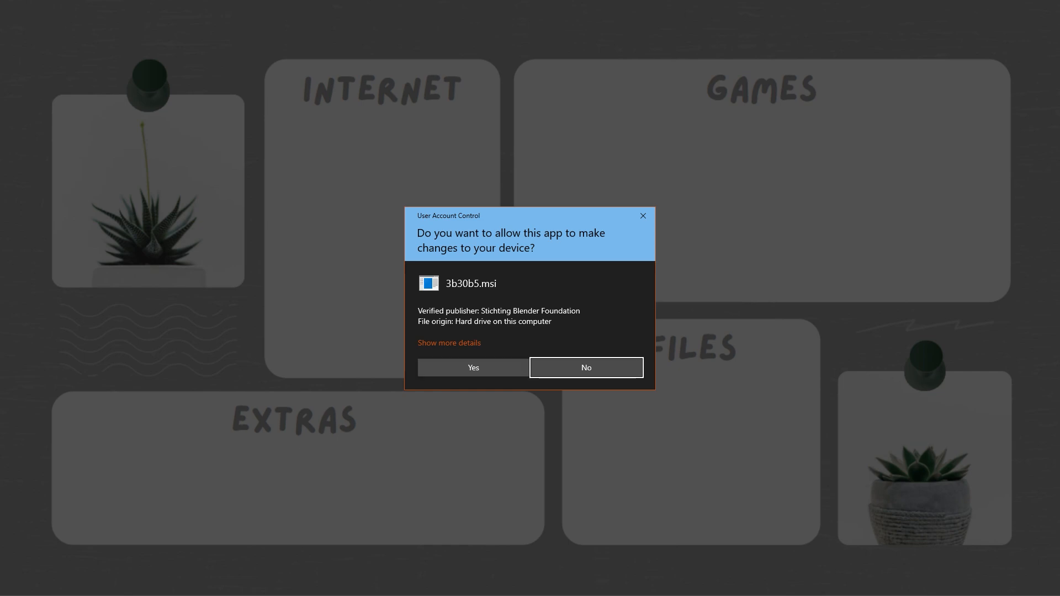
pyautogui.click(473, 367)
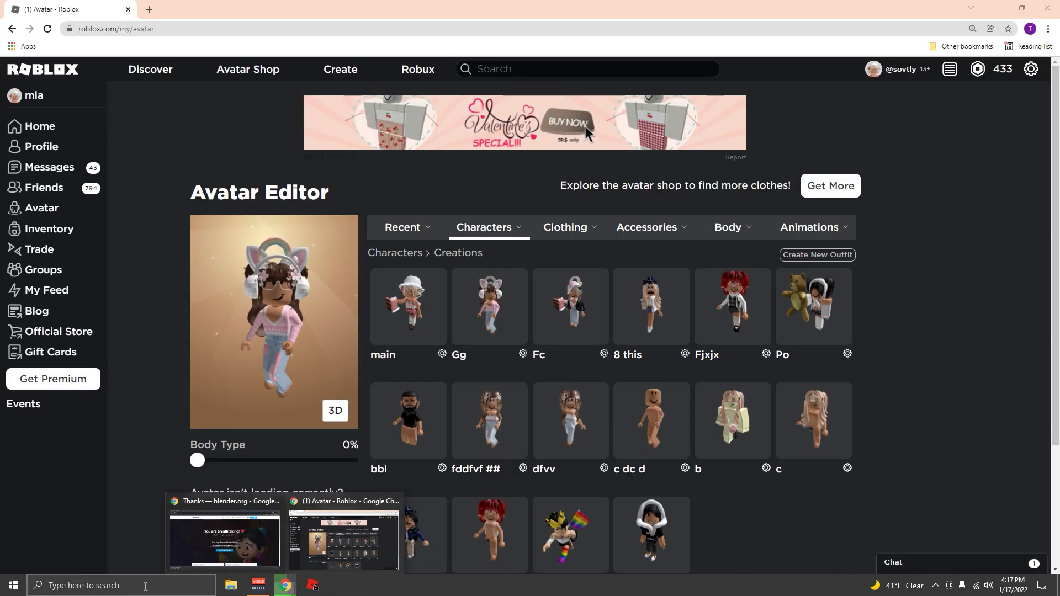
# Launch Roblox Studio from the Windows search and open the gfx playground place
pyautogui.click(154, 585)
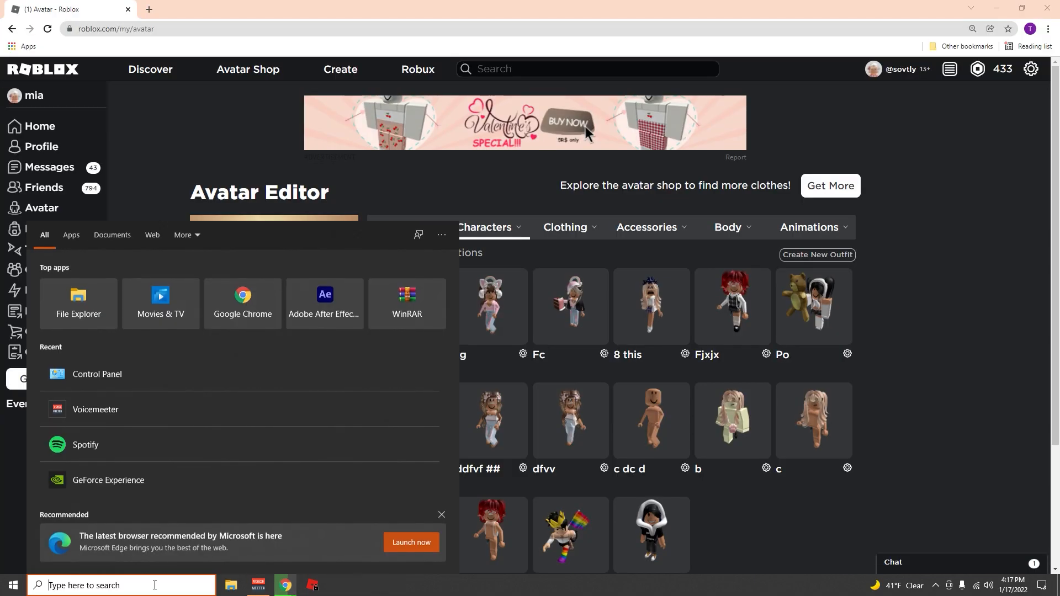
pyautogui.write('roblo')
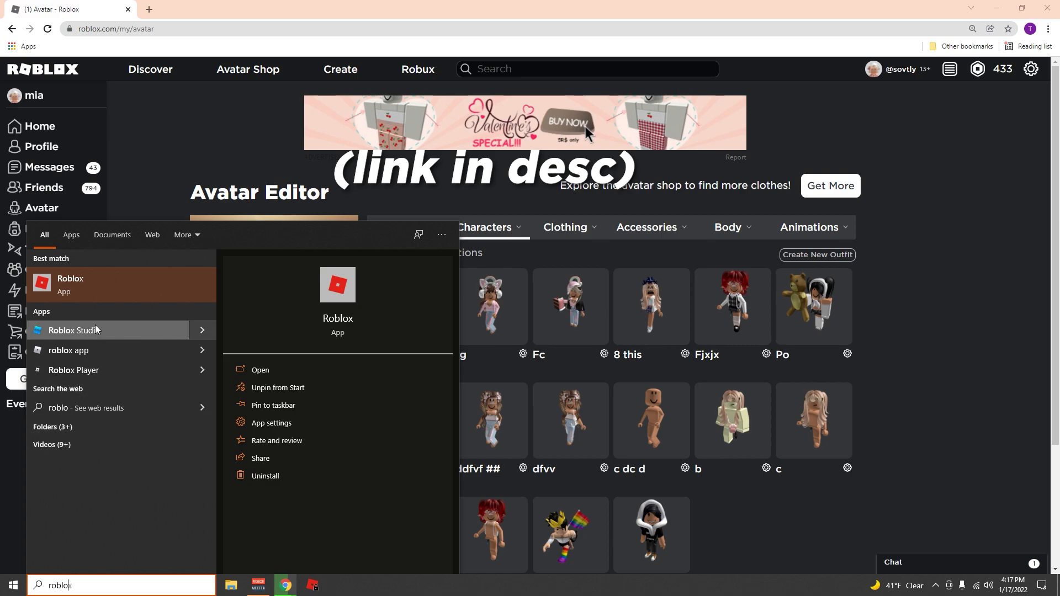
pyautogui.click(95, 330)
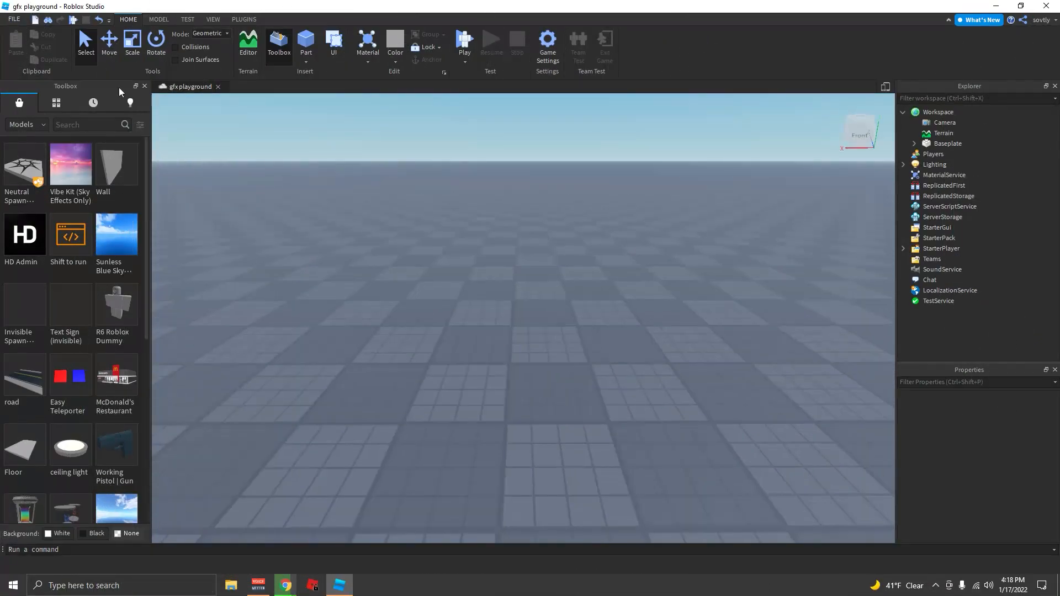
pyautogui.click(10, 20)
pyautogui.click(551, 249)
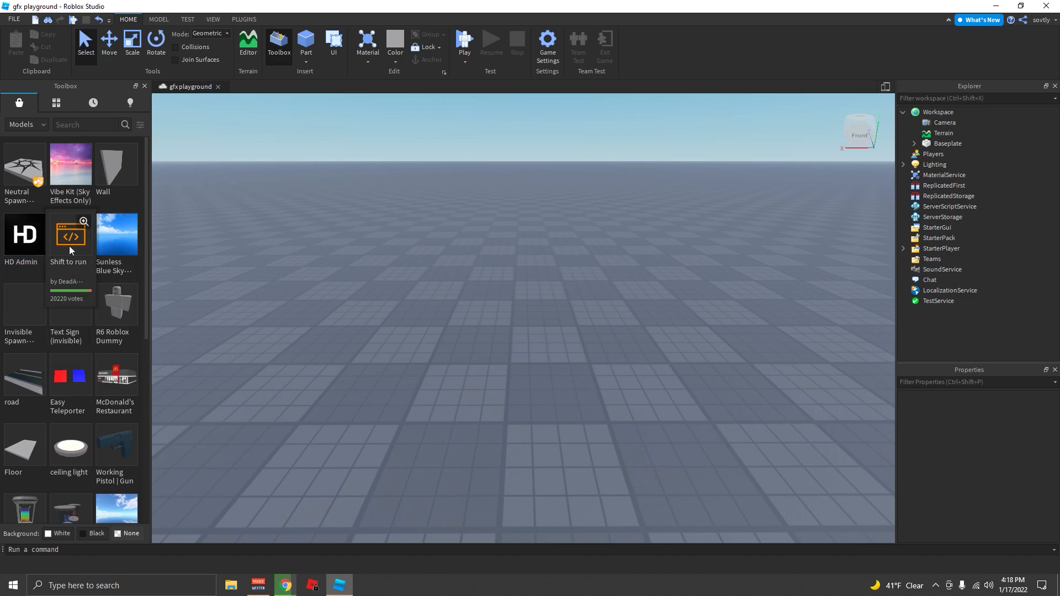
# Load the avatar by its account username as an R6 rig with Load Character Pro, using Spawn at Origin, and close the plugin window
pyautogui.click(232, 20)
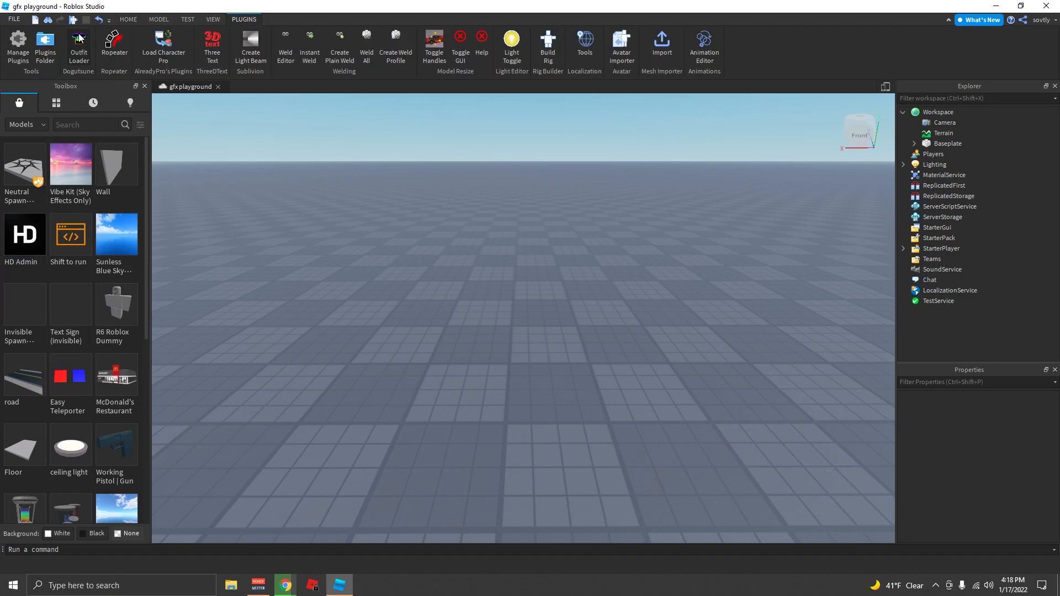
pyautogui.click(150, 45)
pyautogui.moveTo(252, 155); pyautogui.dragTo(330, 177)
pyautogui.moveTo(537, 290); pyautogui.dragTo(542, 287, button='right')
pyautogui.press('w')
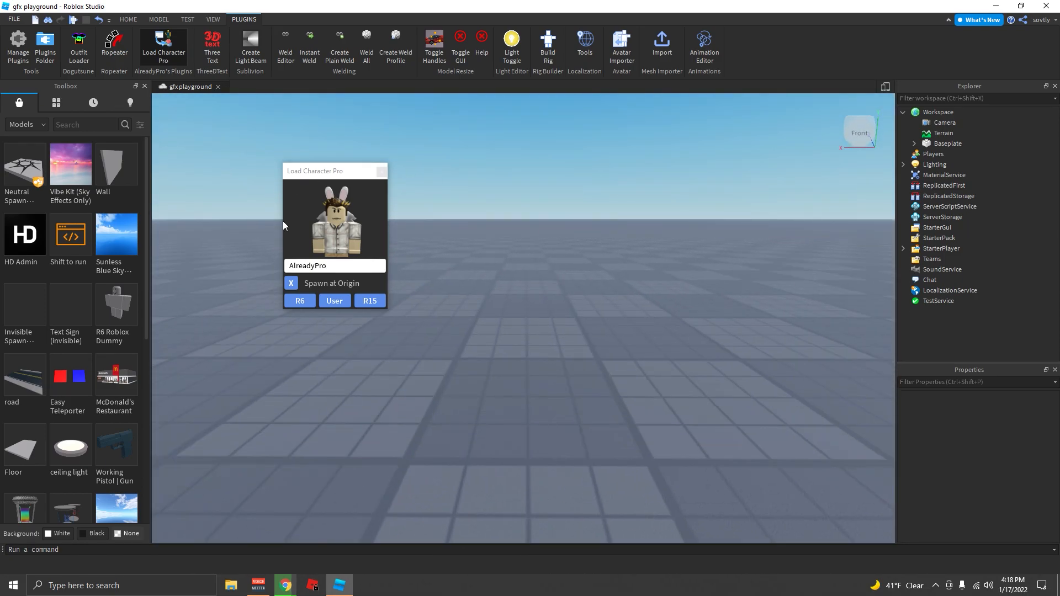
pyautogui.moveTo(324, 175); pyautogui.dragTo(715, 176)
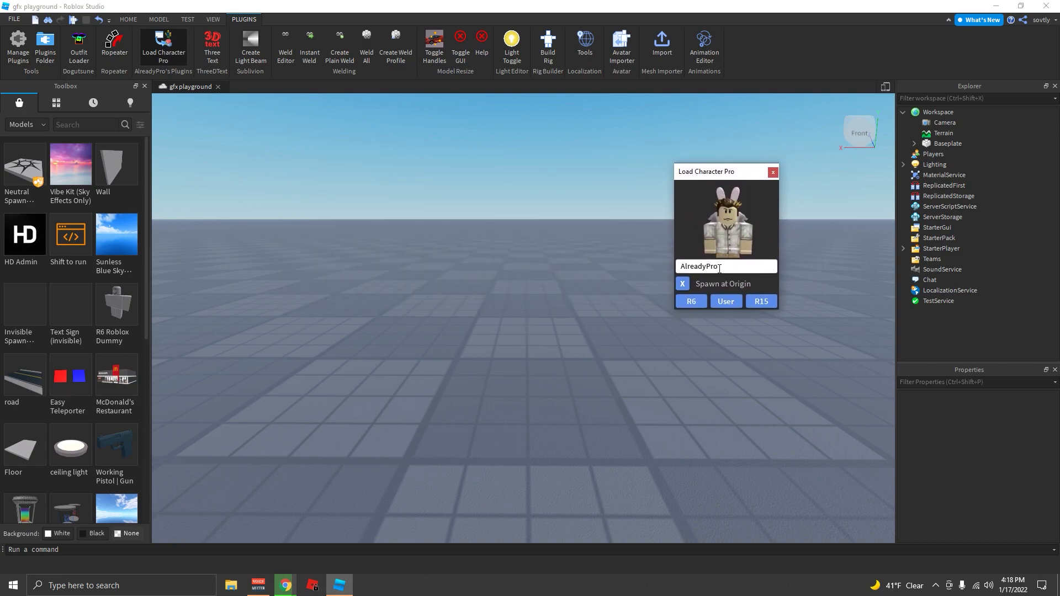
pyautogui.write('sovtly')
pyautogui.click(685, 303)
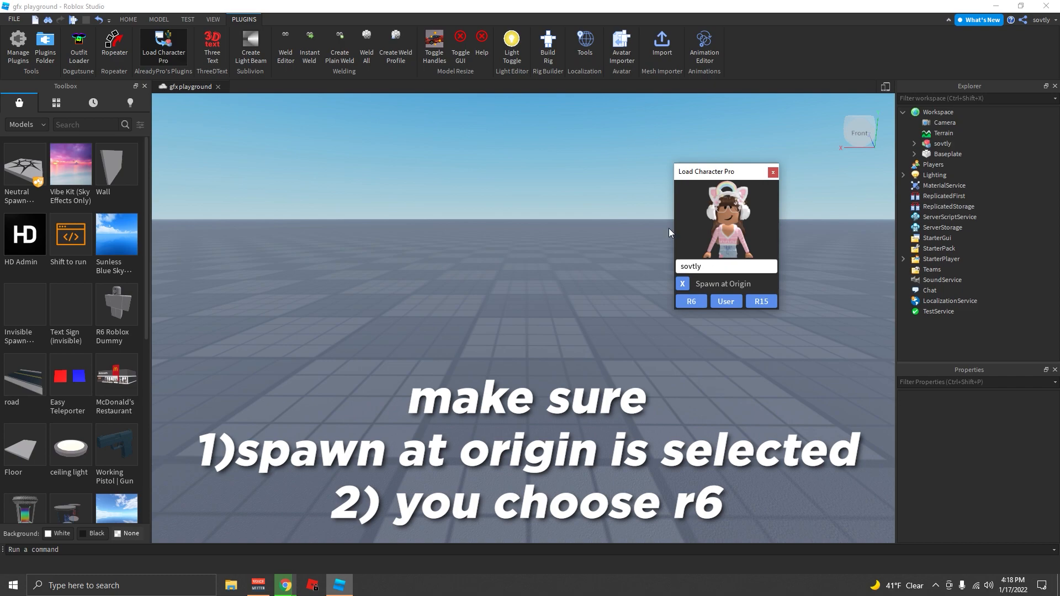
pyautogui.click(772, 172)
# Lower the loaded character onto the baseplate, to an origin height of about 4.6
pyautogui.scroll(10, 541, 250)
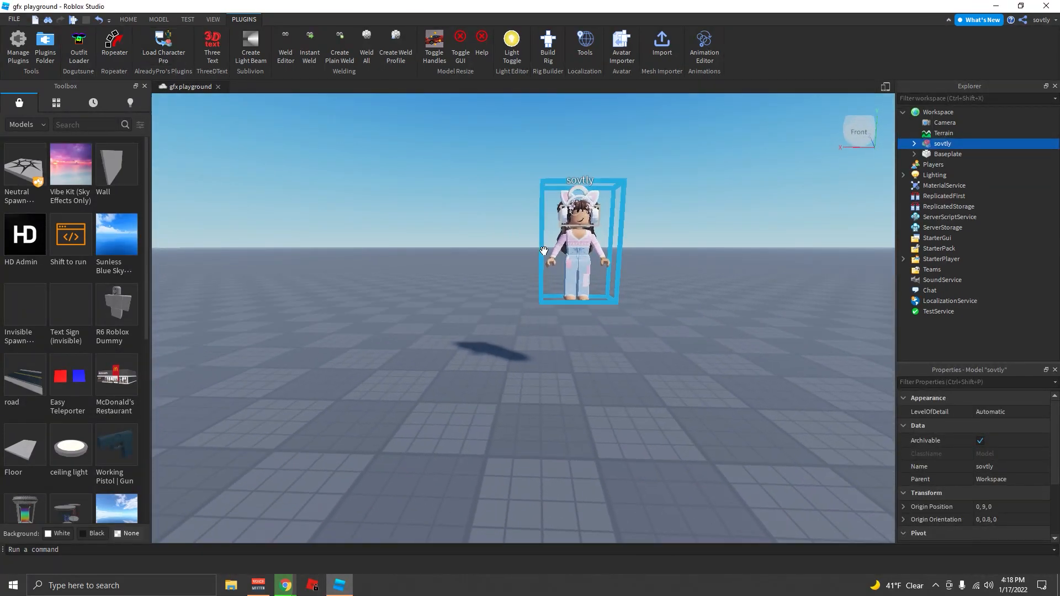
pyautogui.moveTo(544, 251); pyautogui.dragTo(525, 254)
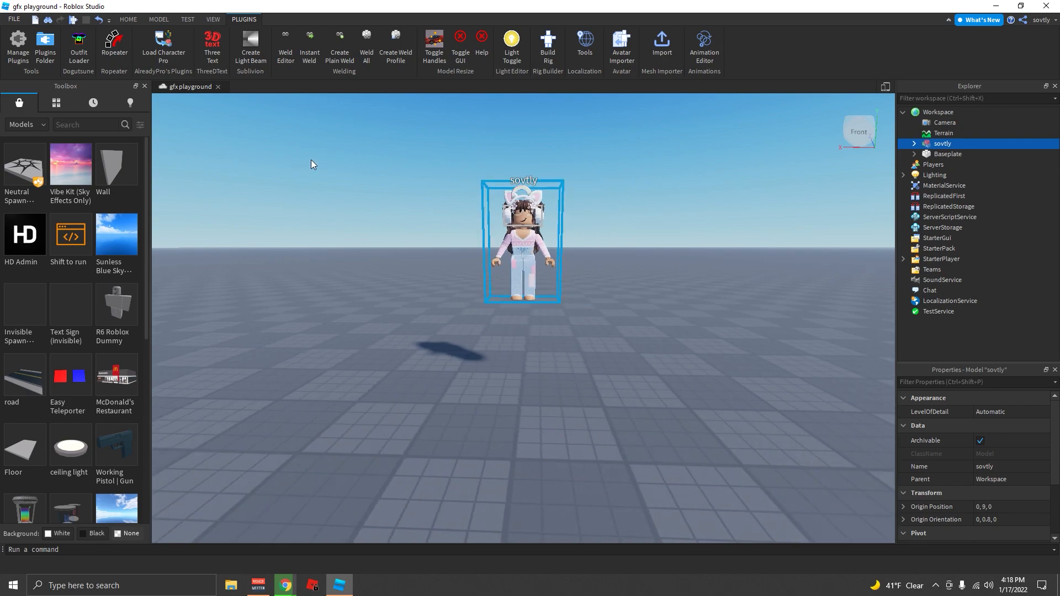
pyautogui.click(469, 331)
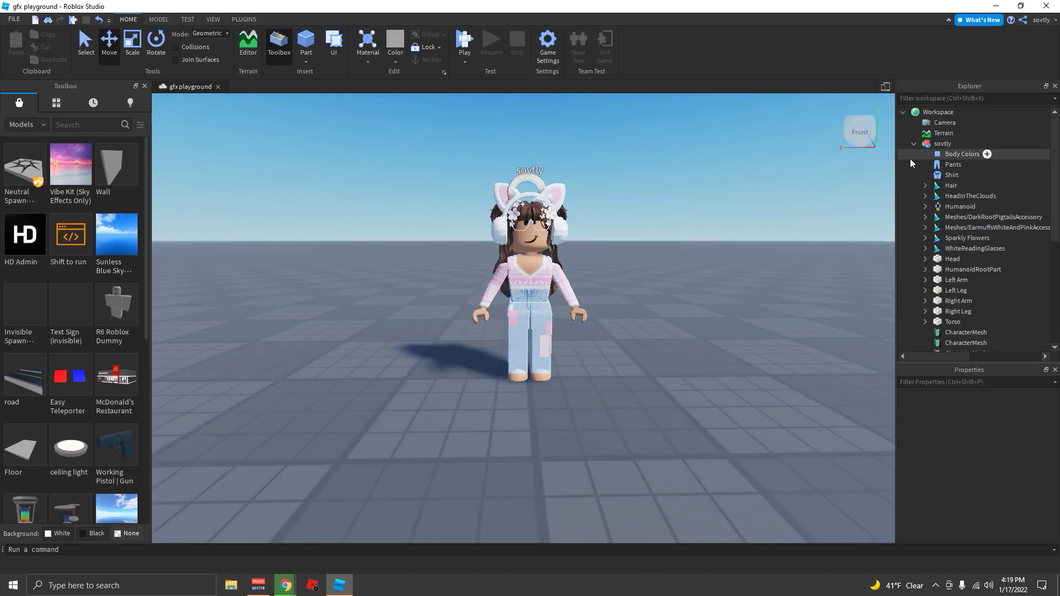
# Delete the face decal from the Head of the character model
pyautogui.click(927, 144)
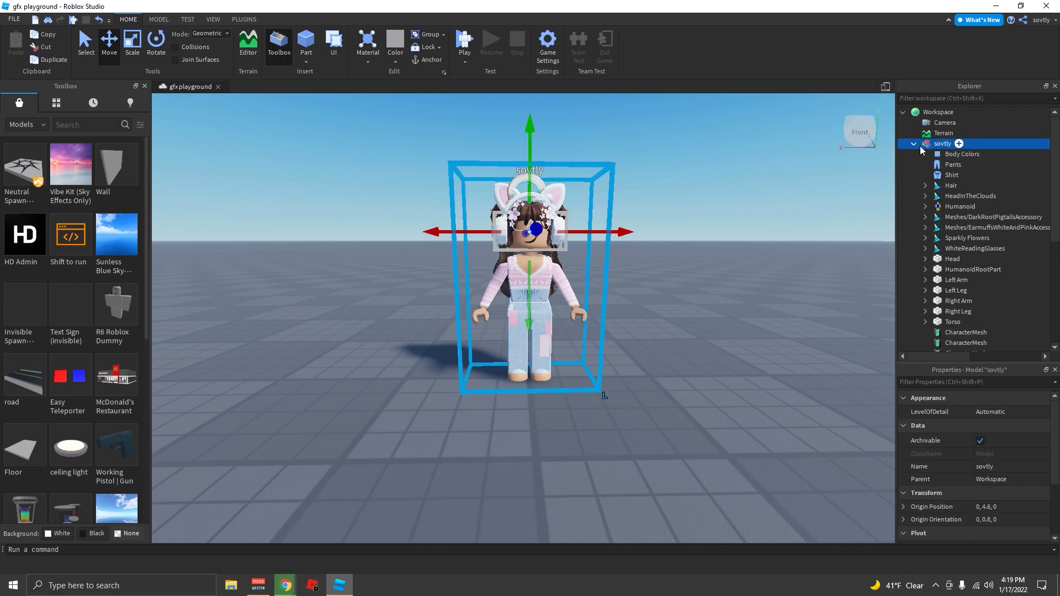
pyautogui.click(913, 144)
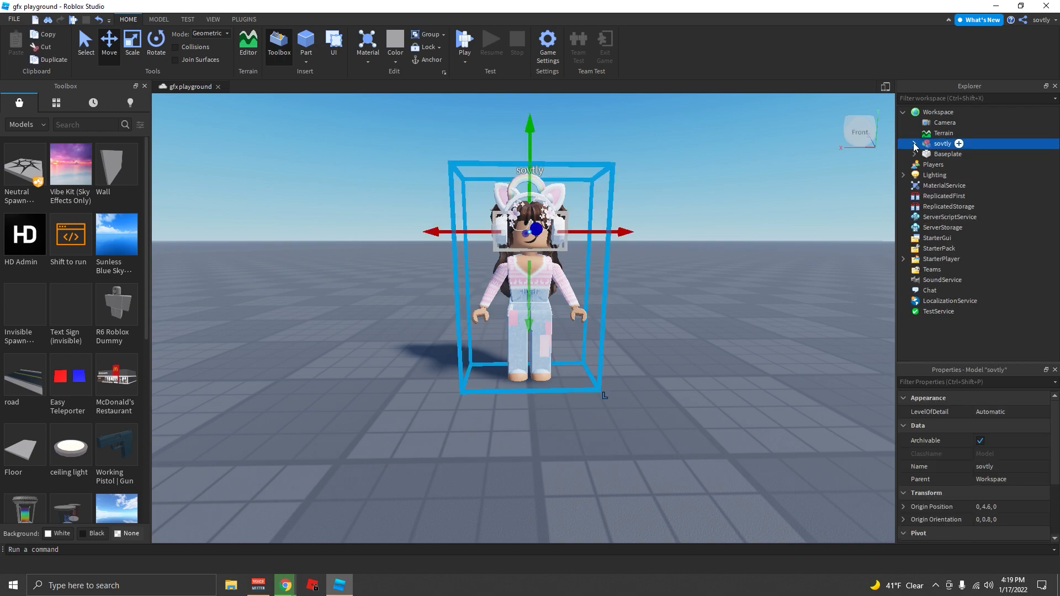
pyautogui.click(913, 144)
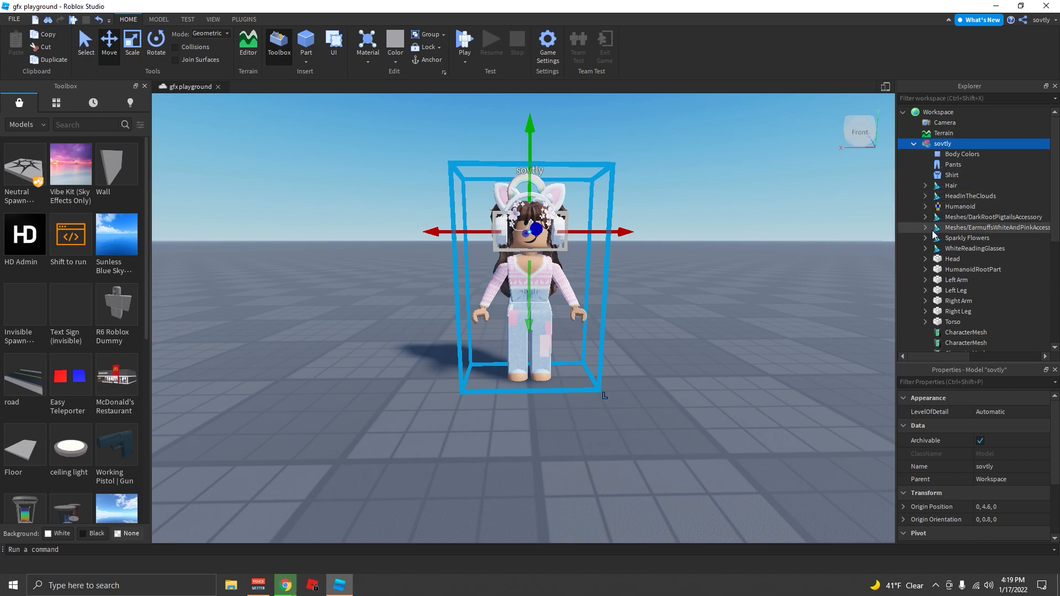
pyautogui.click(926, 259)
pyautogui.click(950, 292)
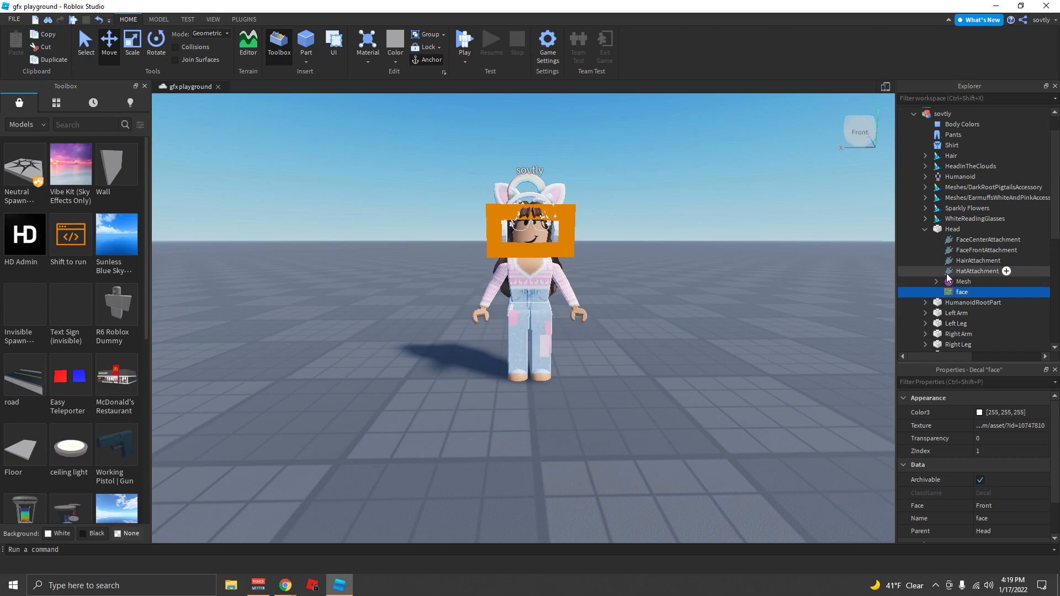
pyautogui.press('Delete')
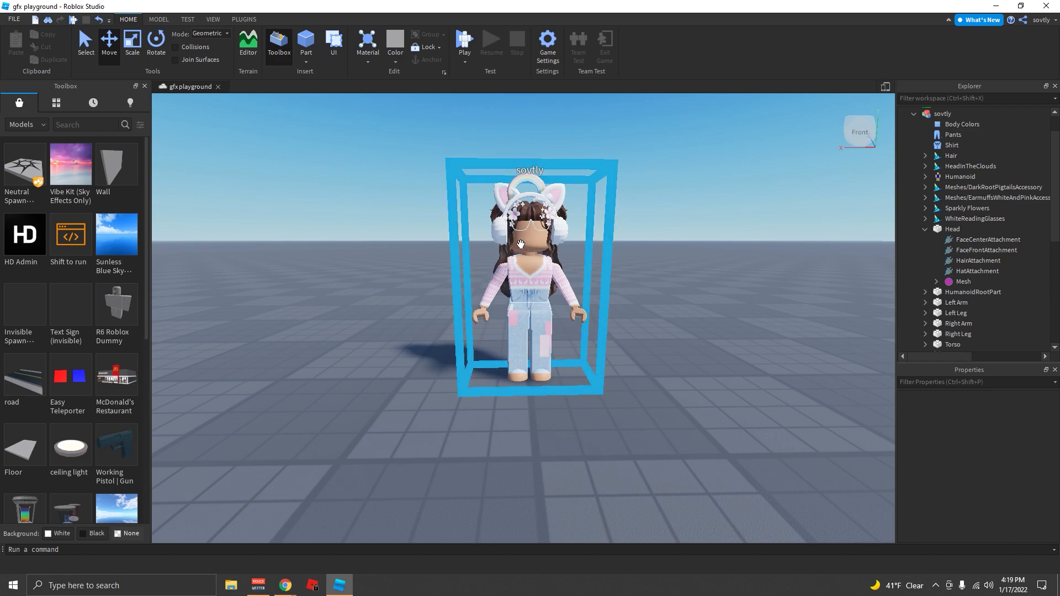
# Insert the Super Super Happy Face part from the recent models and place it beside the character
pyautogui.scroll(-1, 991, 292)
pyautogui.moveTo(37, 185)
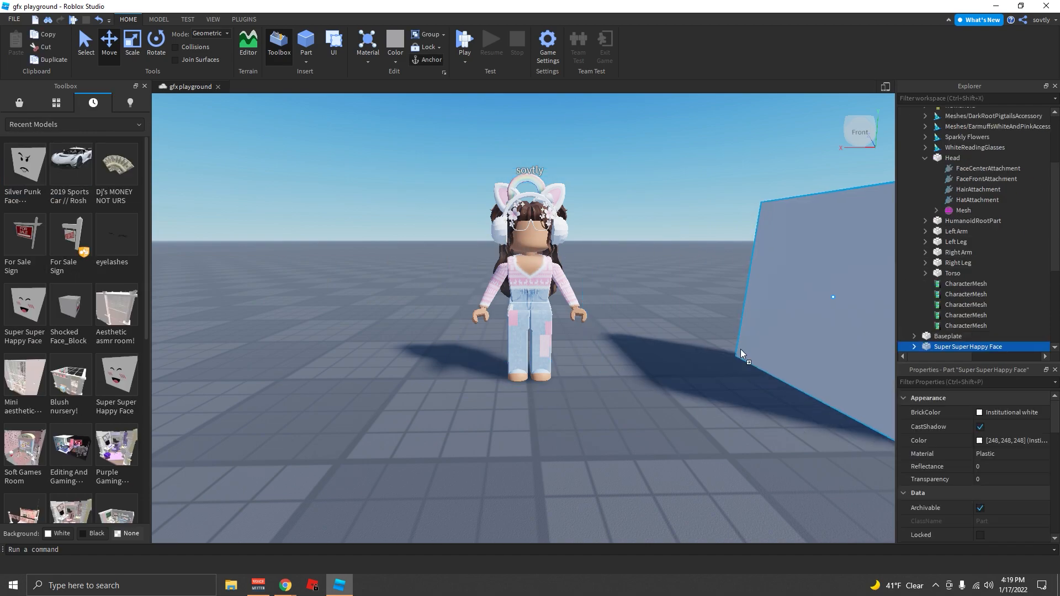
pyautogui.moveTo(741, 350); pyautogui.dragTo(659, 349)
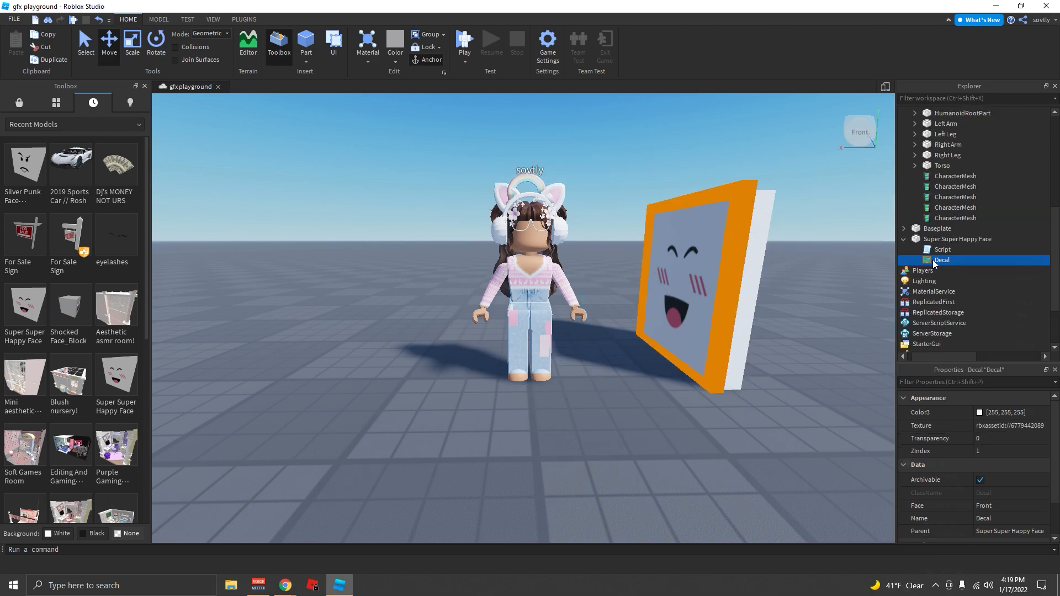
# Cut the Decal out of the Super Super Happy Face part and delete the leftover part
pyautogui.rightClick(936, 260)
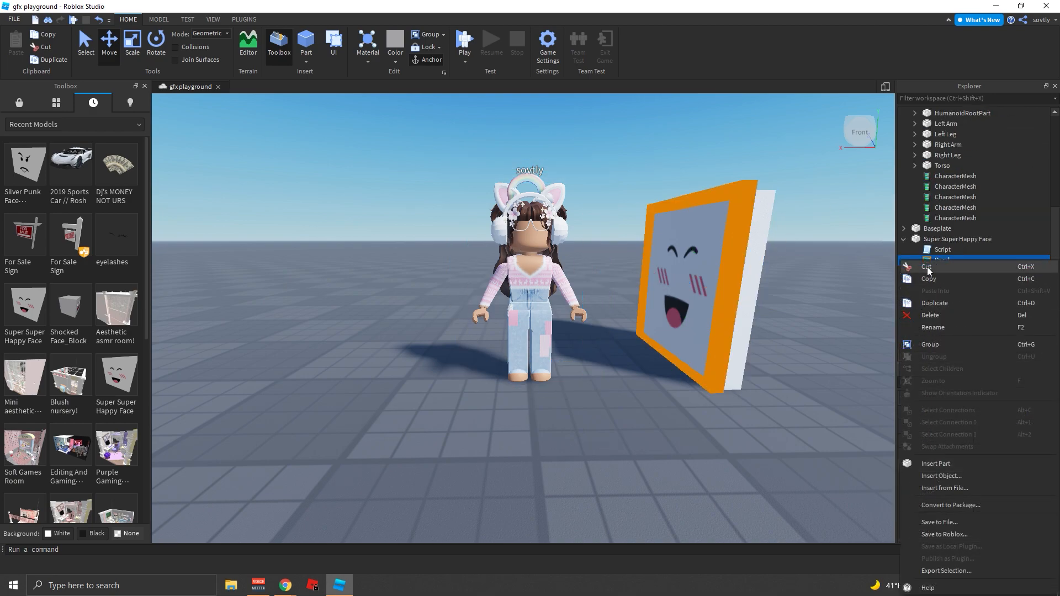
pyautogui.click(927, 268)
pyautogui.click(939, 241)
pyautogui.press('Delete')
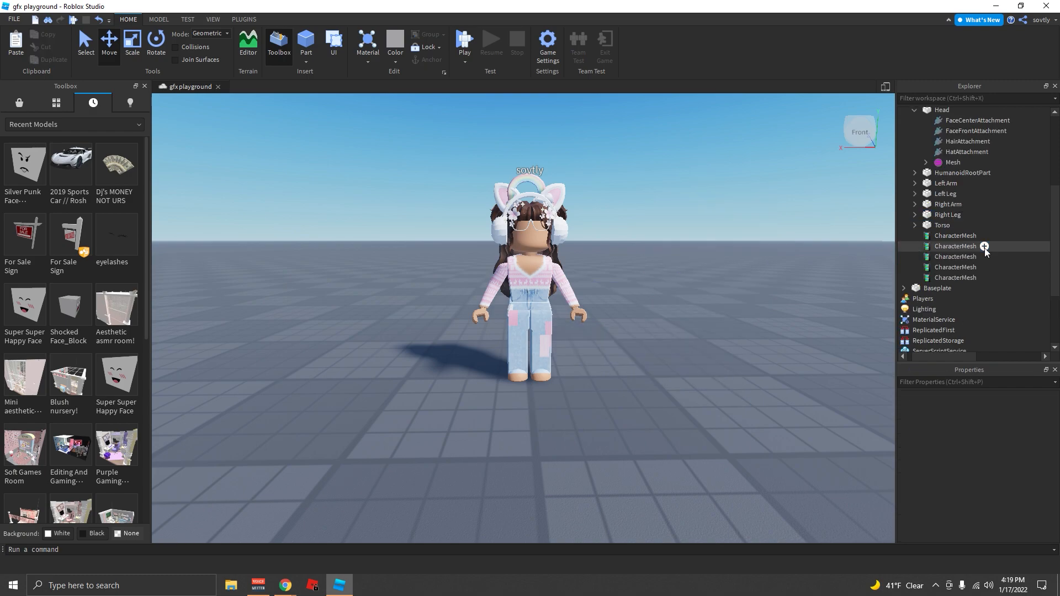
# Paste the cut face decal into the Head of the character model
pyautogui.scroll(2, 951, 175)
pyautogui.click(942, 170)
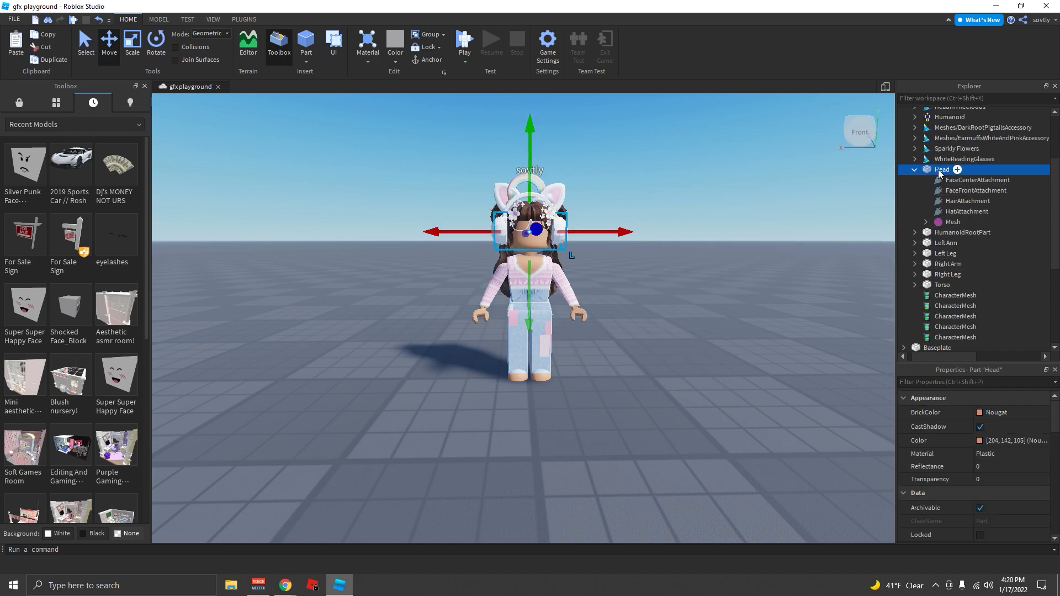
pyautogui.rightClick(939, 172)
pyautogui.click(926, 200)
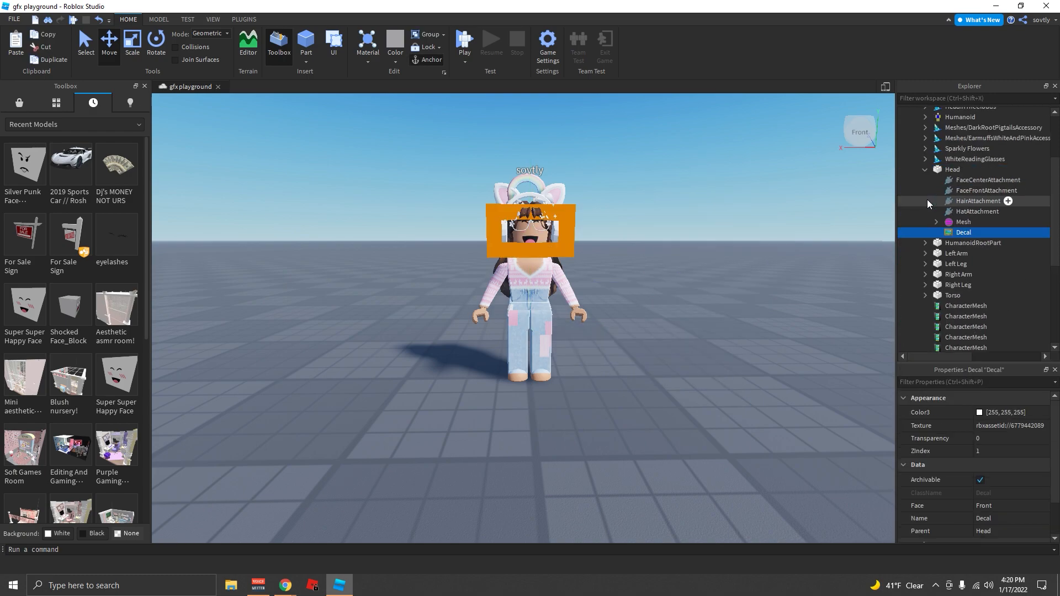
pyautogui.click(485, 241)
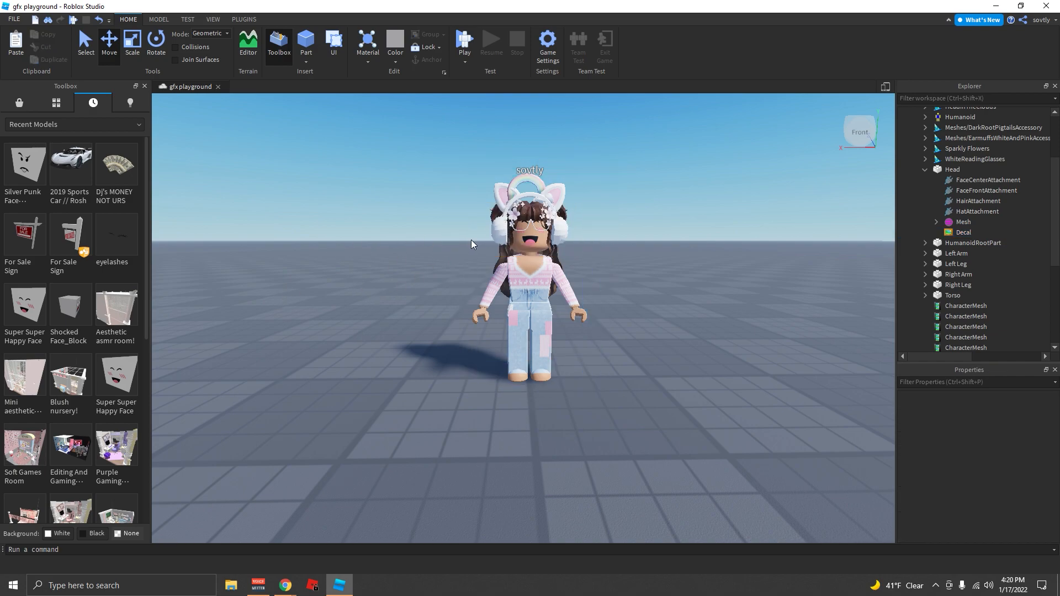
# Select the whole character model in the workspace and start exporting the selection
pyautogui.click(486, 238)
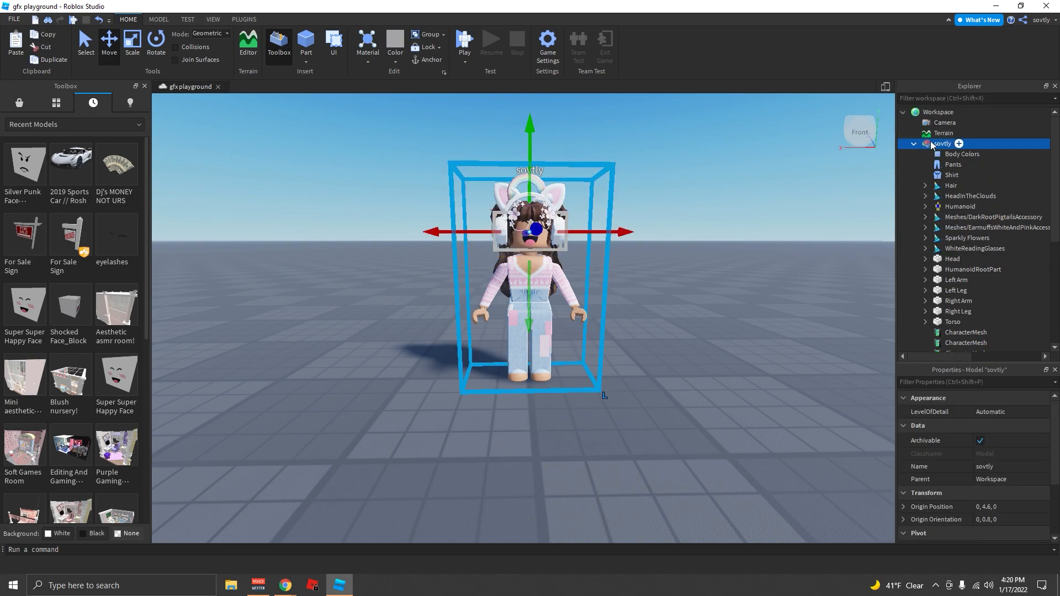
pyautogui.click(732, 343)
pyautogui.click(549, 311)
pyautogui.rightClick(941, 144)
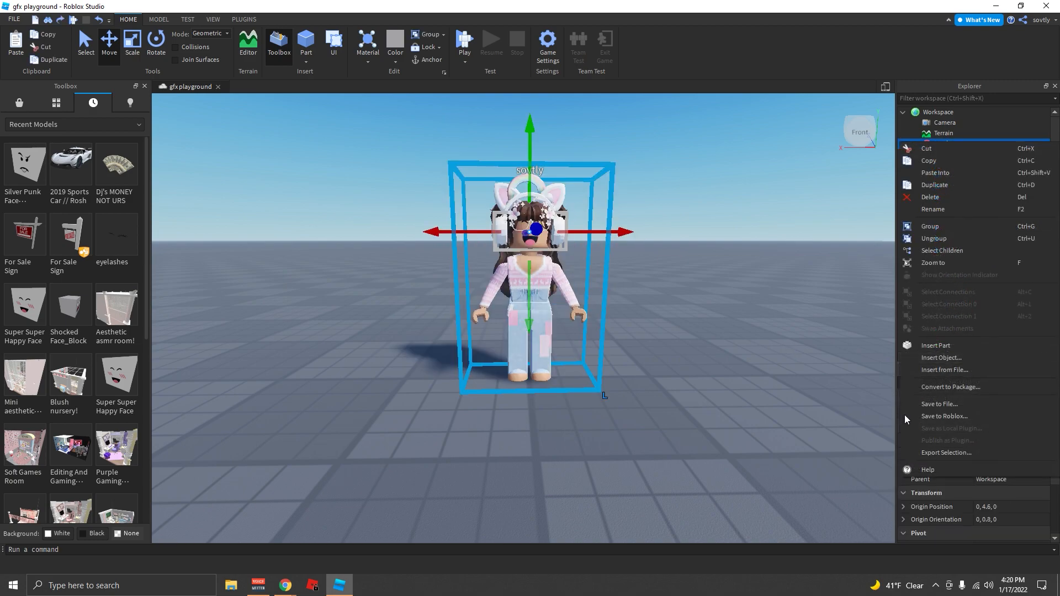
pyautogui.click(940, 452)
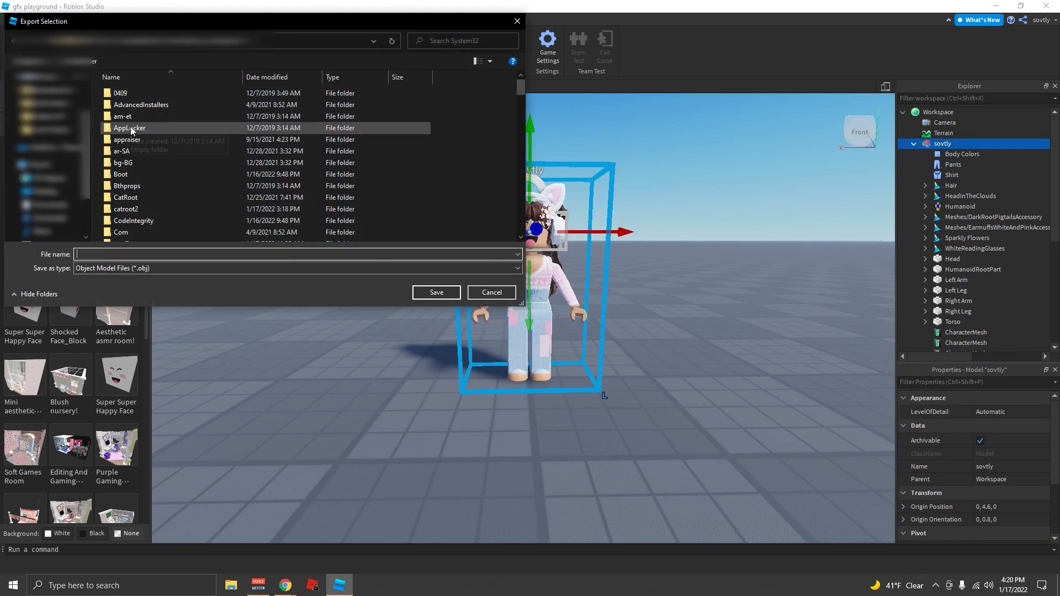
# Create a new folder named tutorial on the Desktop for the export
pyautogui.scroll(2, 39, 135)
pyautogui.click(45, 102)
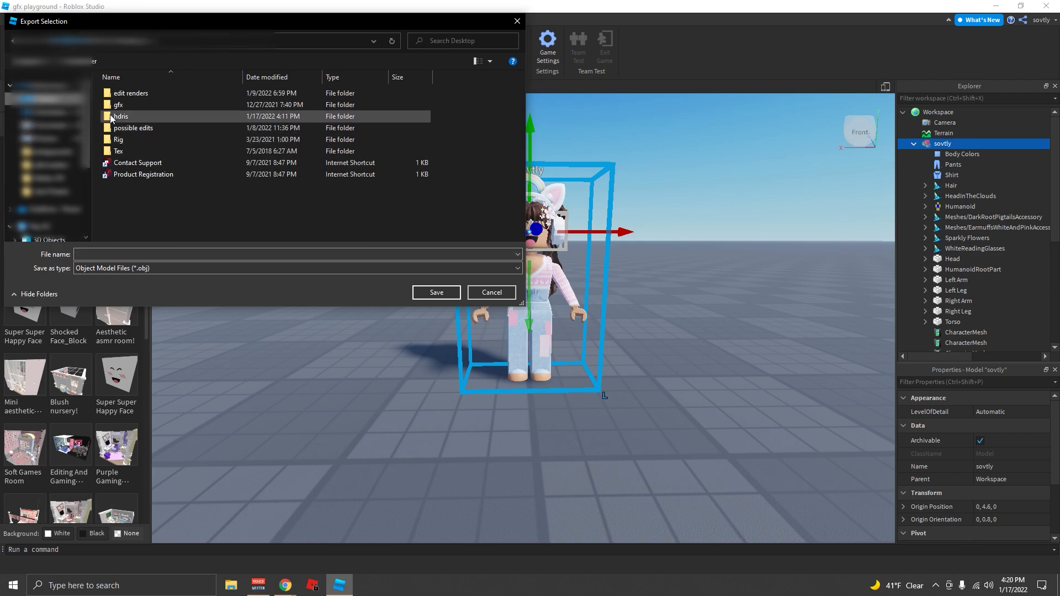
pyautogui.rightClick(125, 206)
pyautogui.moveTo(148, 326)
pyautogui.click(264, 322)
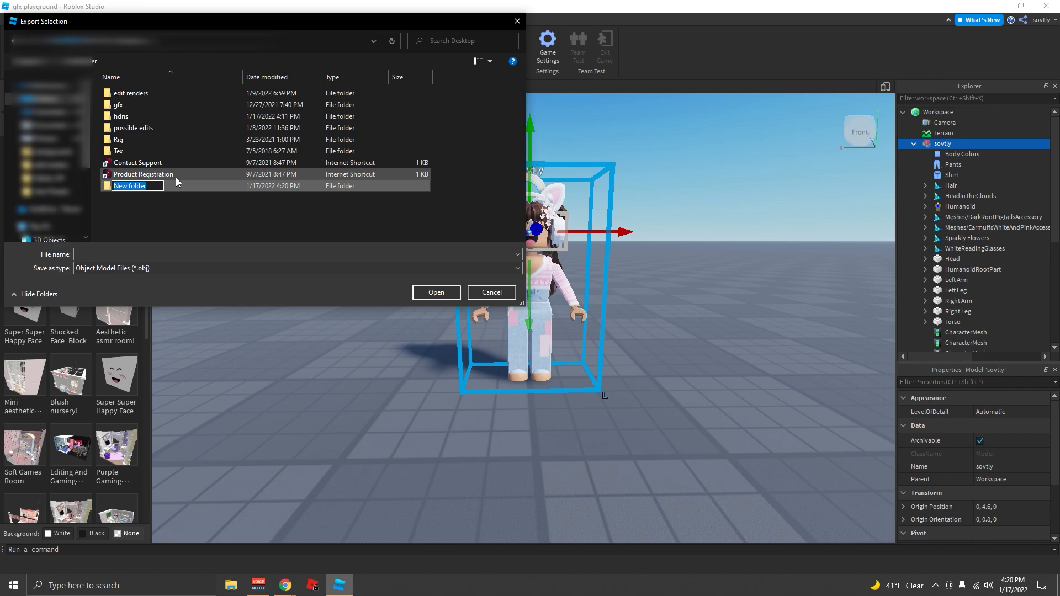
pyautogui.write('tutorial')
pyautogui.press('Return')
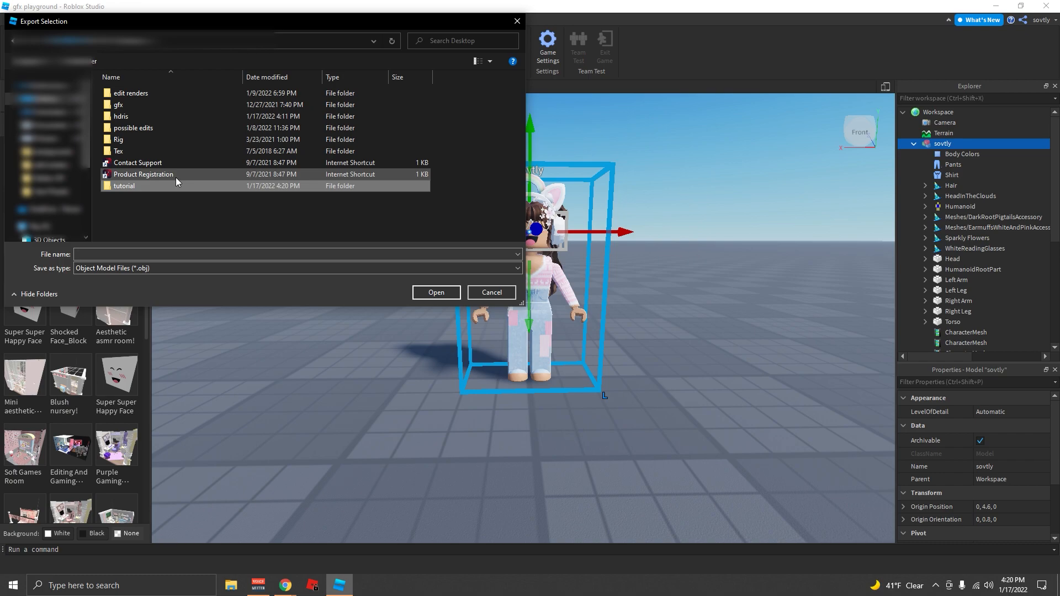
# Save the export in the tutorial folder as an OBJ file named character
pyautogui.doubleClick(128, 184)
pyautogui.write('cha')
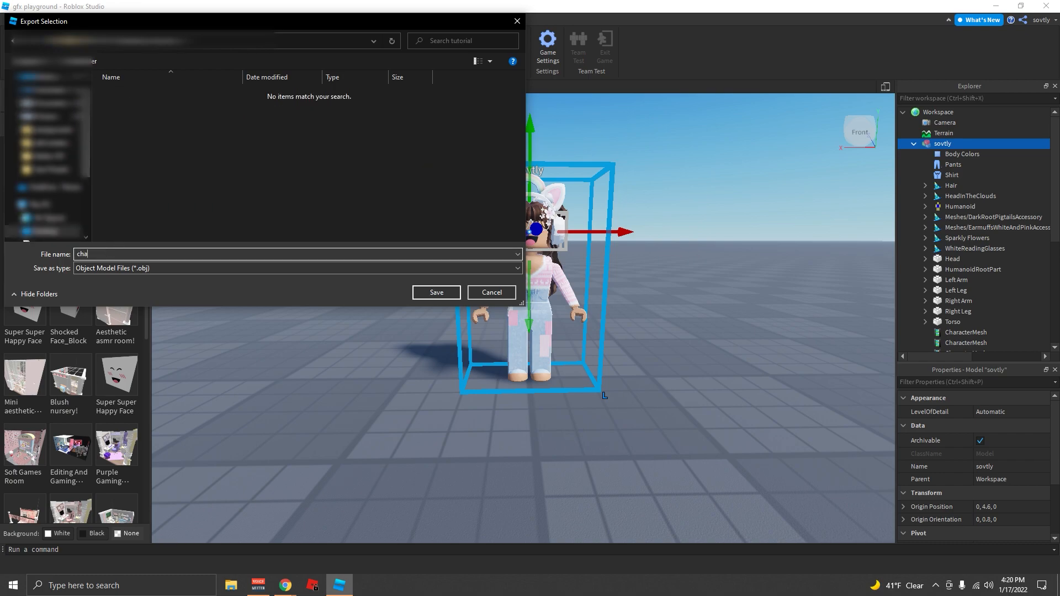
pyautogui.write('ractet')
pyautogui.hotkey('ctrl', 'a')
pyautogui.write('ch')
pyautogui.hotkey('ctrl', 'a')
pyautogui.write('character')
pyautogui.press('Return')
# Delete the Left Arm, Left Leg, Right Arm, Right Leg and Torso from the character model
pyautogui.click(955, 241)
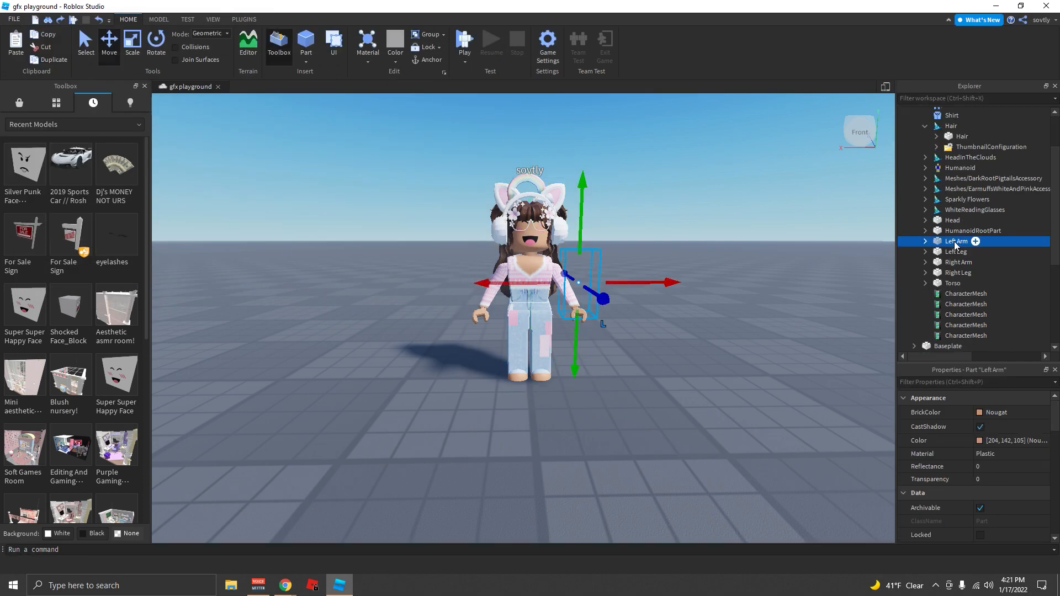
pyautogui.press('Delete')
pyautogui.click(955, 243)
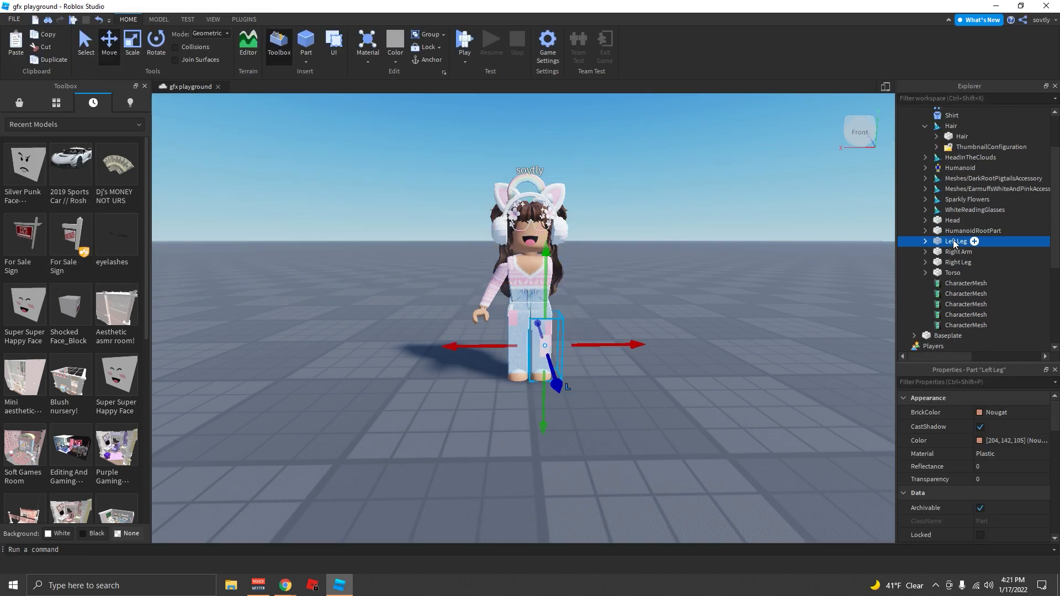
pyautogui.press('Delete')
pyautogui.click(954, 242)
pyautogui.press('Delete')
pyautogui.click(951, 243)
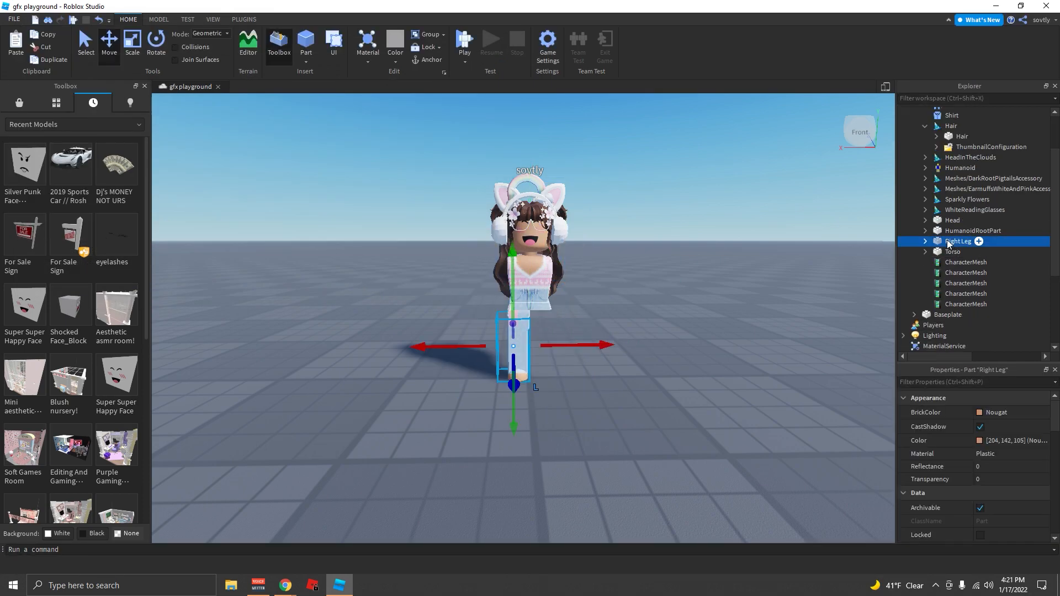
pyautogui.press('Delete')
pyautogui.click(949, 244)
pyautogui.press('Delete')
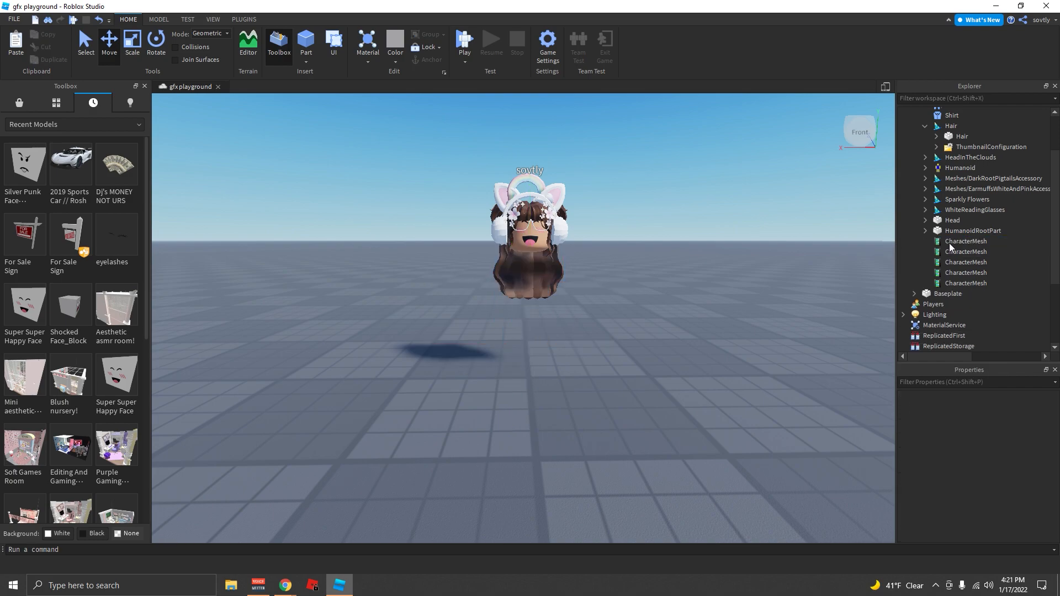
# Export the remaining head and accessories as an OBJ file in the tutorial folder, using the model's name as file name
pyautogui.moveTo(369, 108); pyautogui.dragTo(657, 351)
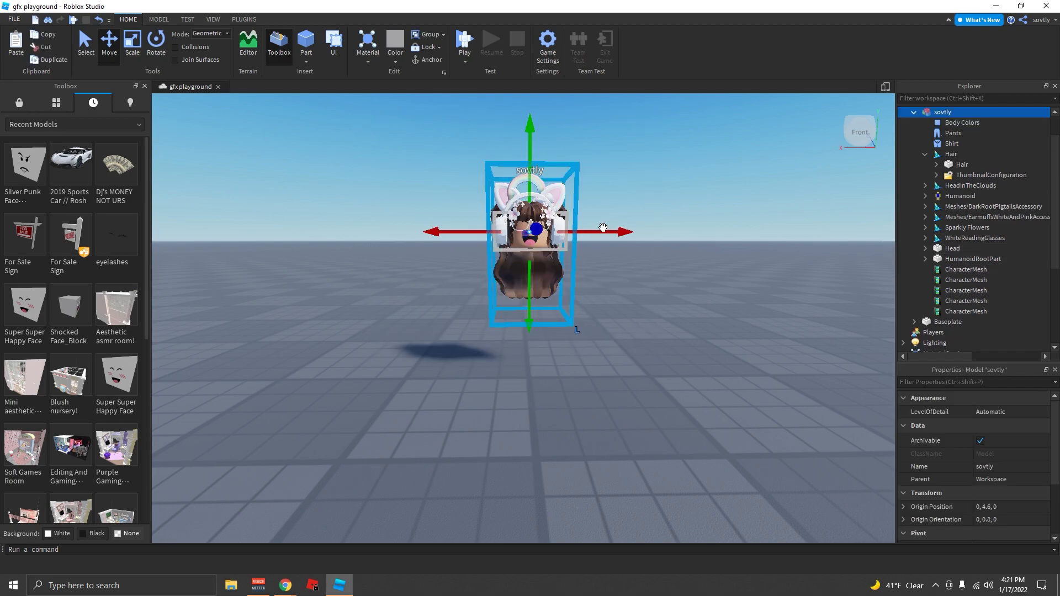
pyautogui.rightClick(937, 115)
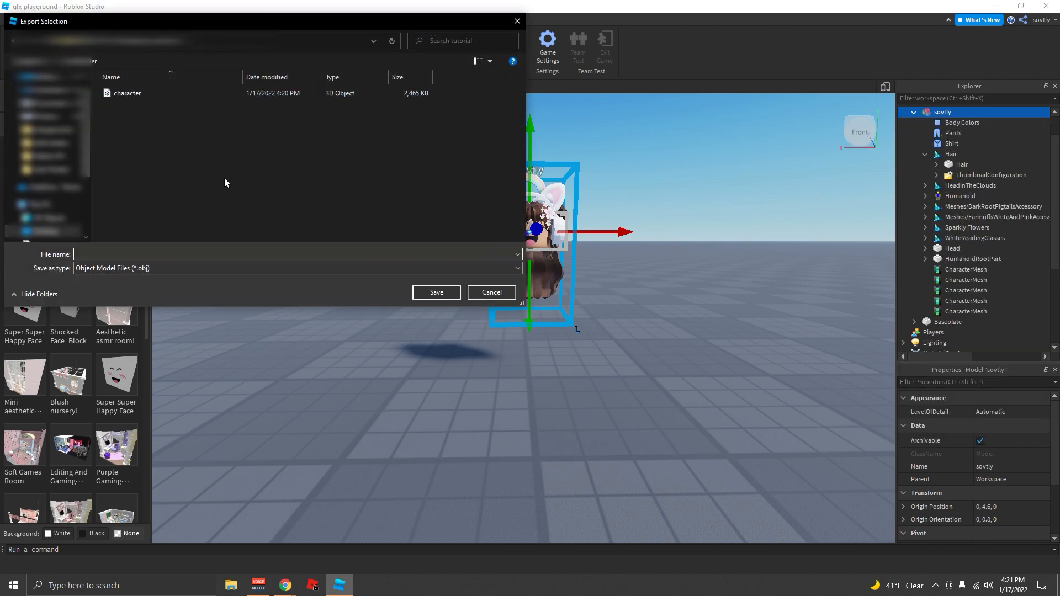
pyautogui.write('sovtly')
pyautogui.press('Return')
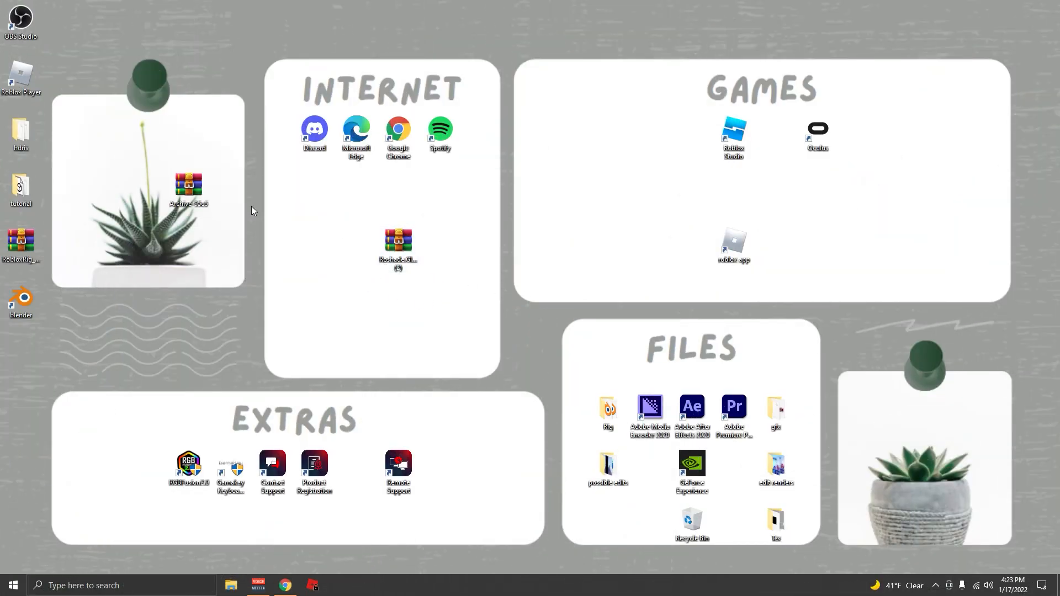
# Open the RobloxRig_Woman.zip archive from the desktop and open Default.blend from its Rig folder in Blender
pyautogui.doubleClick(22, 247)
pyautogui.moveTo(171, 234); pyautogui.dragTo(523, 118)
pyautogui.doubleClick(281, 212)
pyautogui.doubleClick(272, 213)
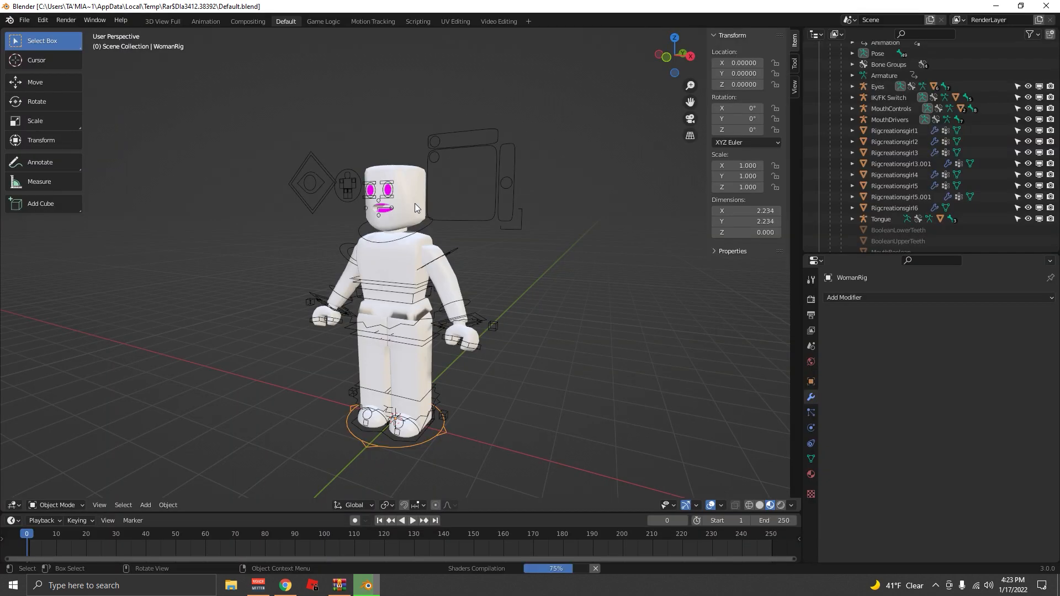
# Switch the viewport to solid shading and use walk navigation to examine the rig from nearer and farther away
pyautogui.click(761, 505)
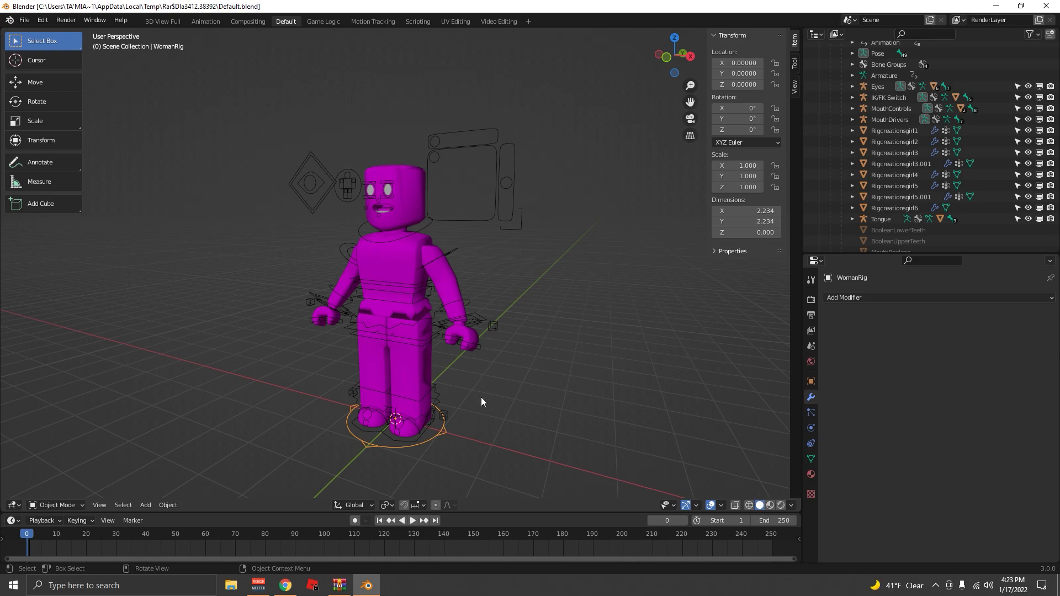
pyautogui.hotkey('shift', '`')
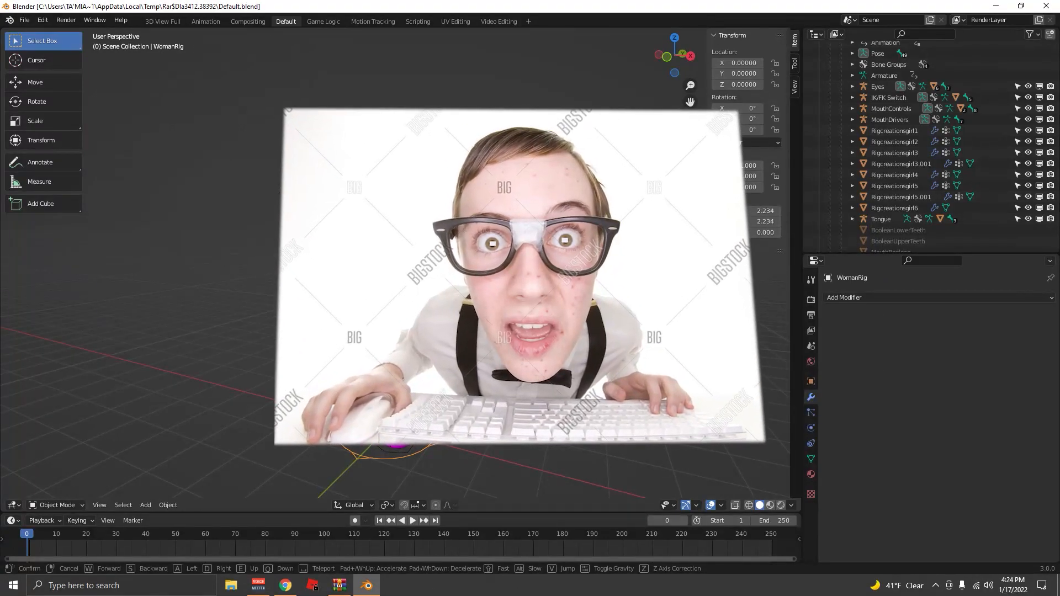
pyautogui.press('Escape')
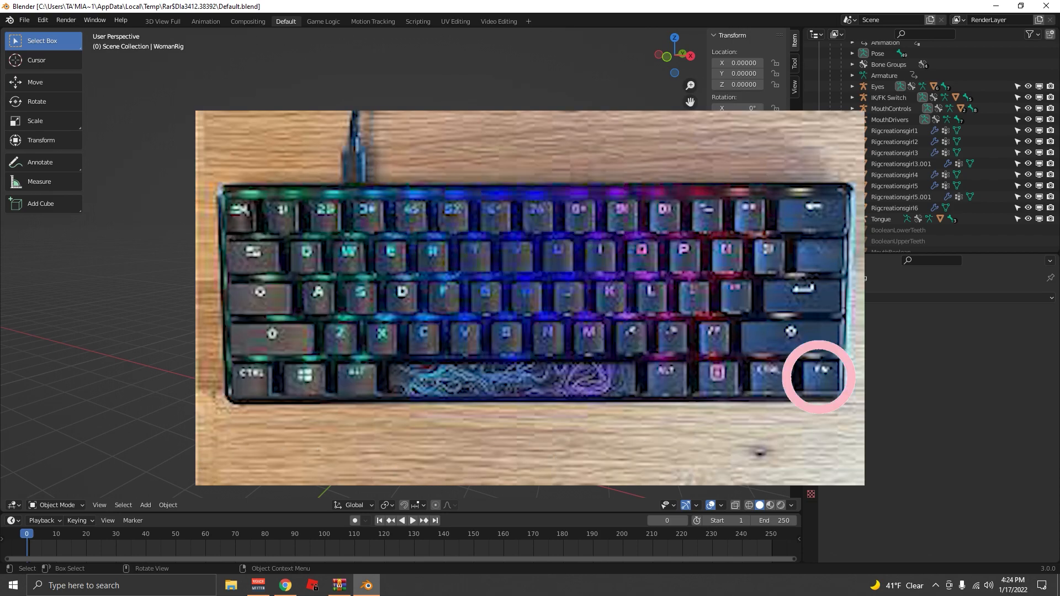
pyautogui.press('shift')
pyautogui.hotkey('shift', '`')
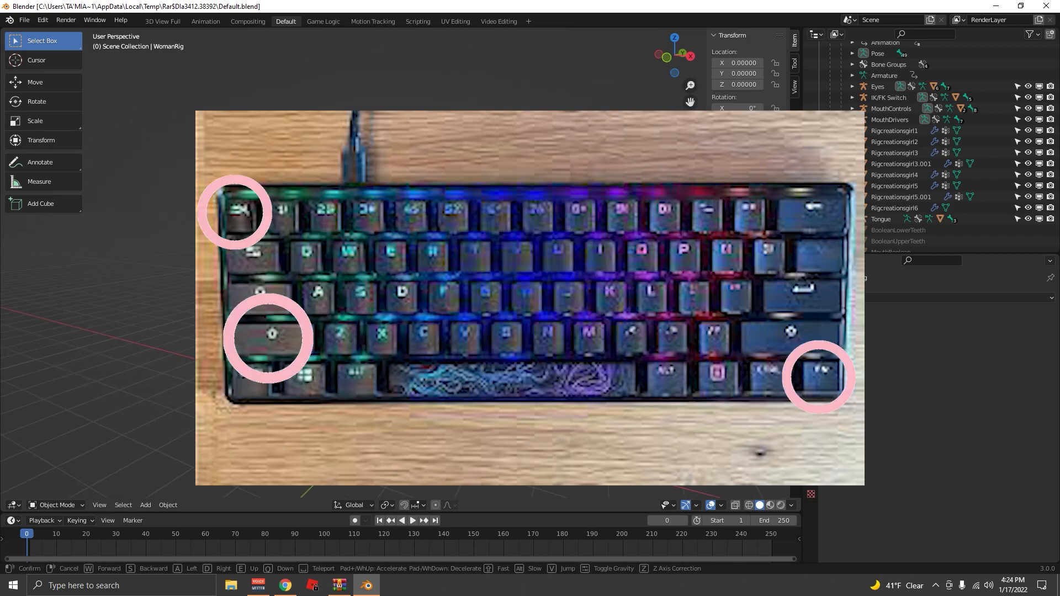
pyautogui.press('s')
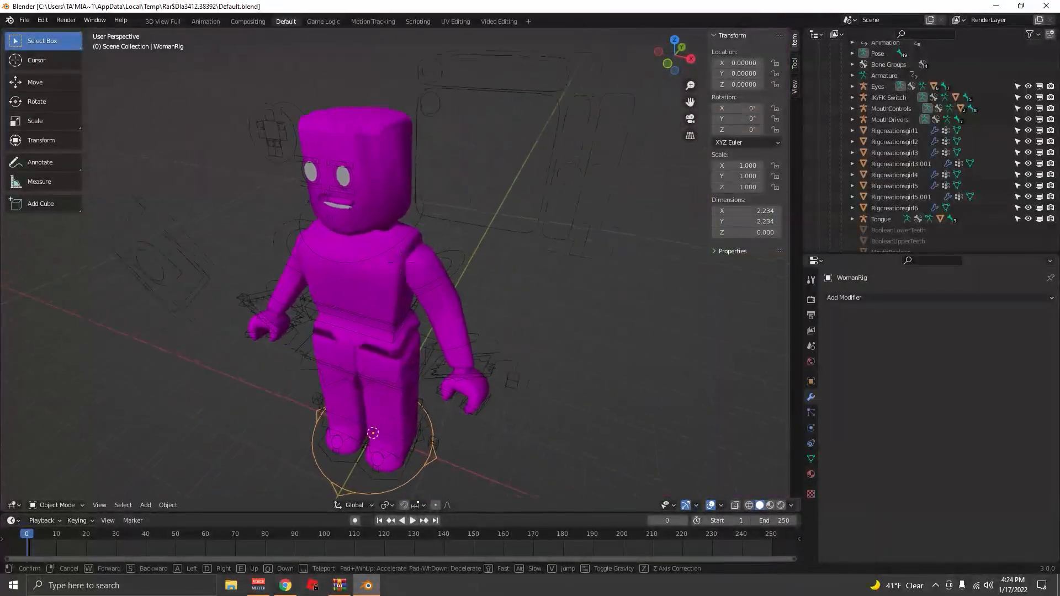
pyautogui.press('w')
pyautogui.press('s')
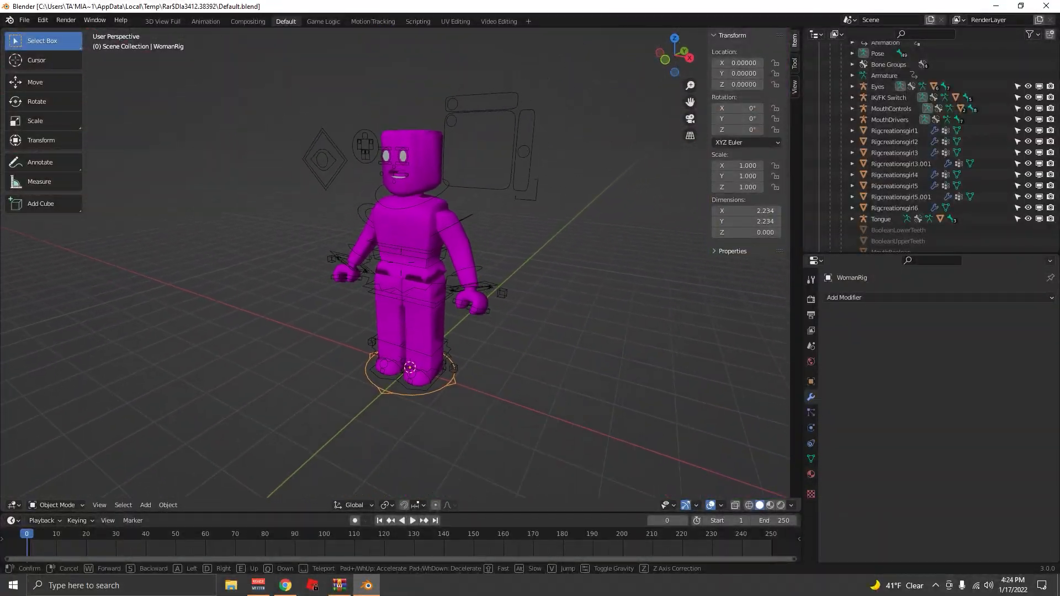
pyautogui.click(400, 263)
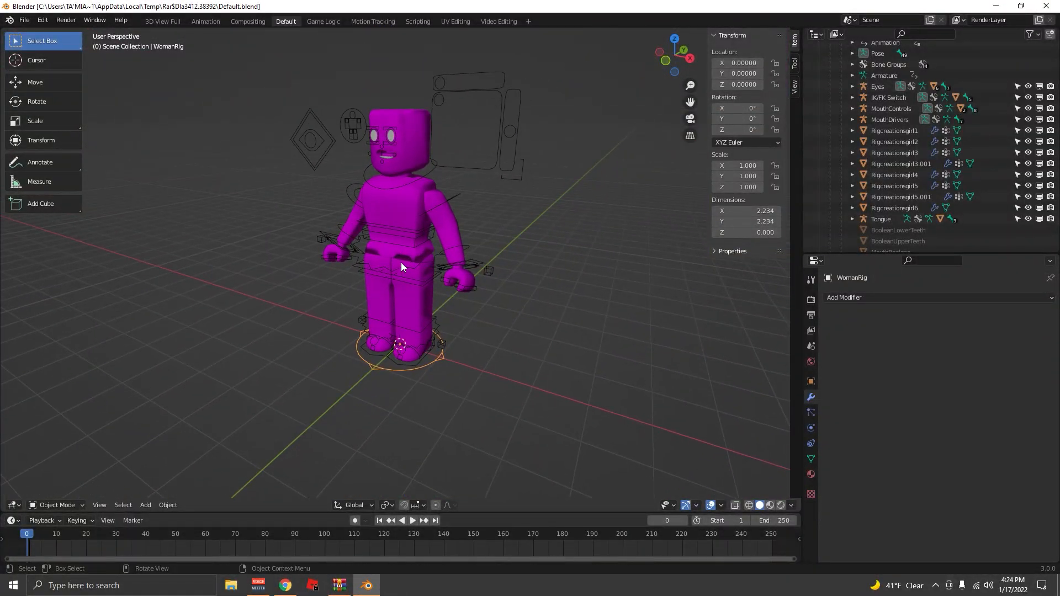
# Select the rig's head and eye for inspection, and close Default.blend without saving
pyautogui.click(392, 135)
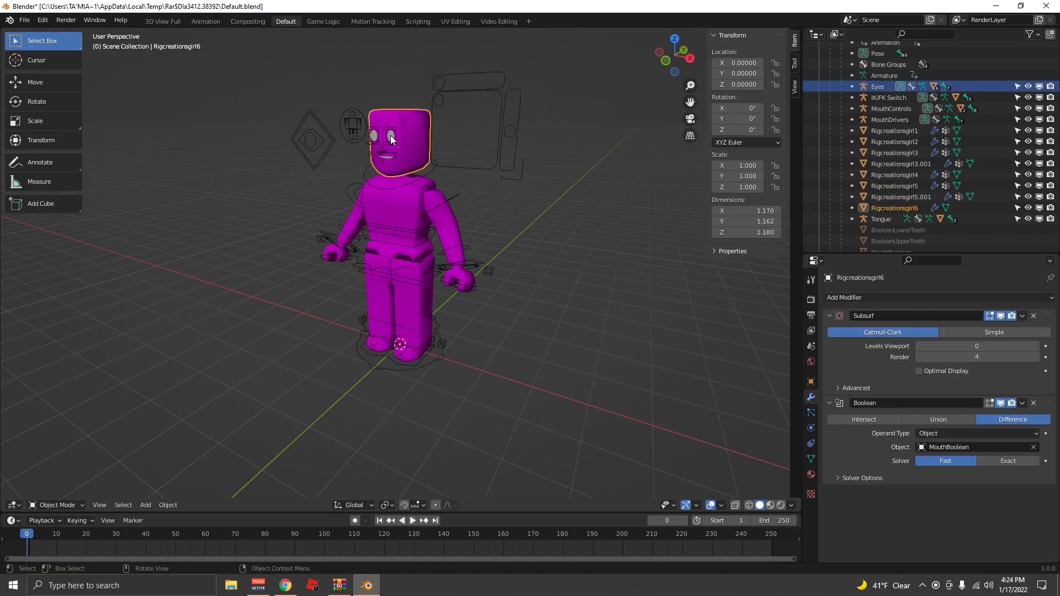
pyautogui.keyDown('ctrl'); pyautogui.click(390, 139); pyautogui.keyUp('ctrl')
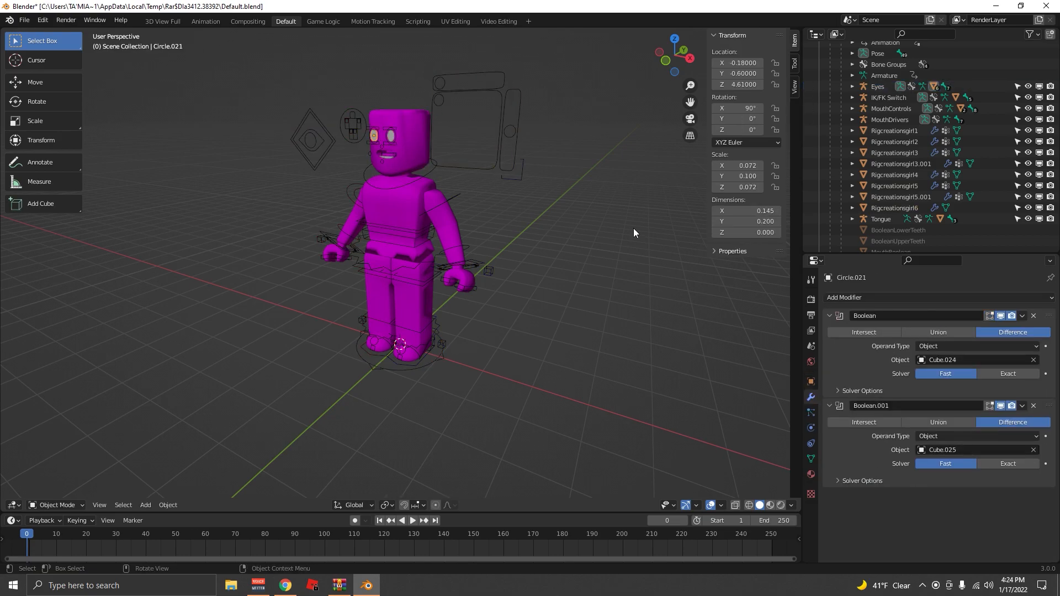
pyautogui.click(1047, 6)
pyautogui.click(542, 313)
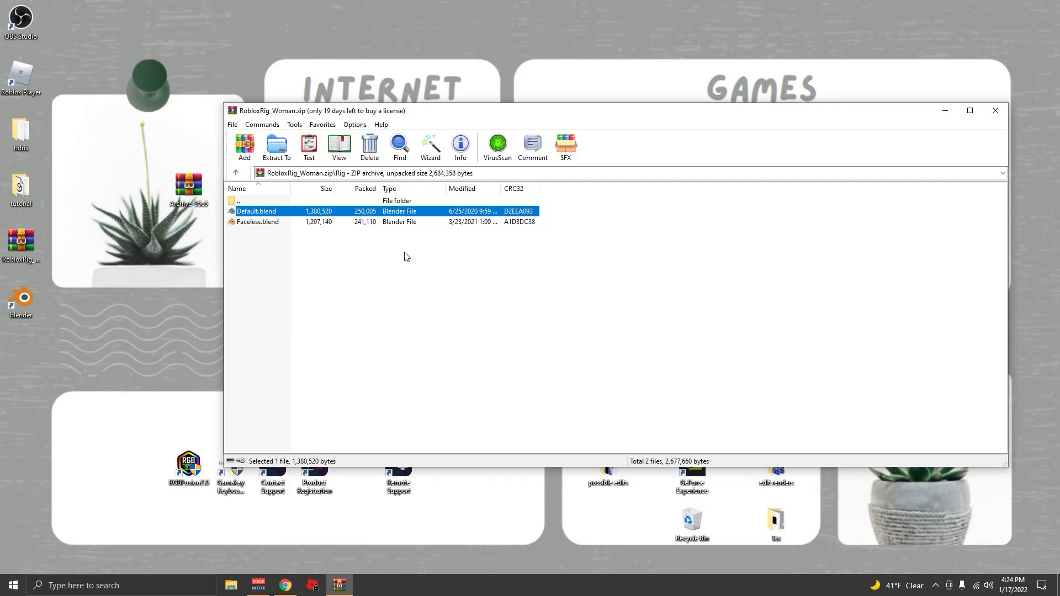
# Open Faceless.blend from the rig archive, change from Pose Mode to Object Mode and select the head
pyautogui.doubleClick(244, 224)
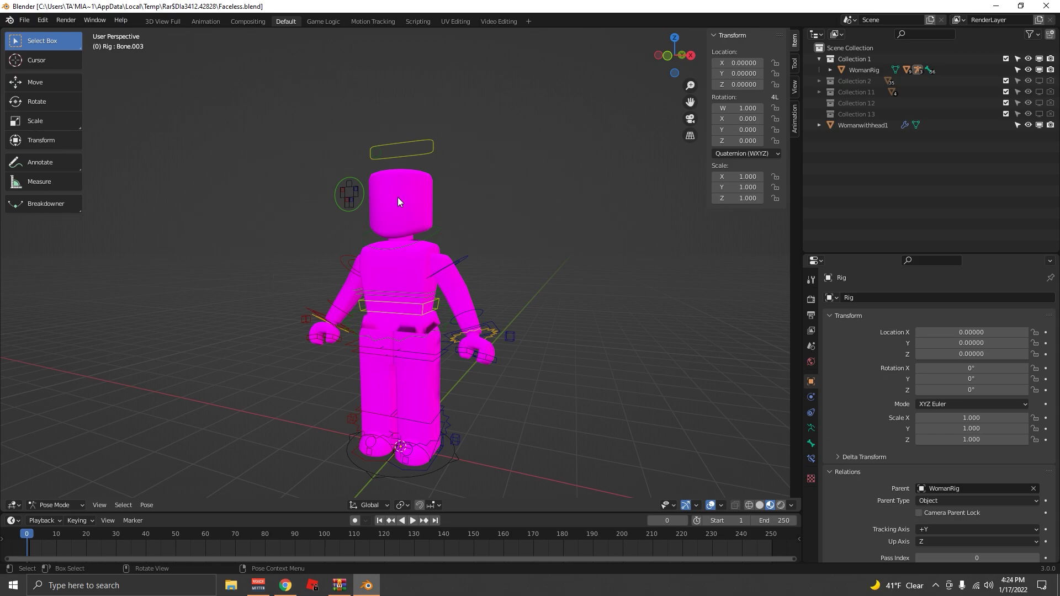
pyautogui.hotkey('ctrl', 'Tab')
pyautogui.click(406, 235)
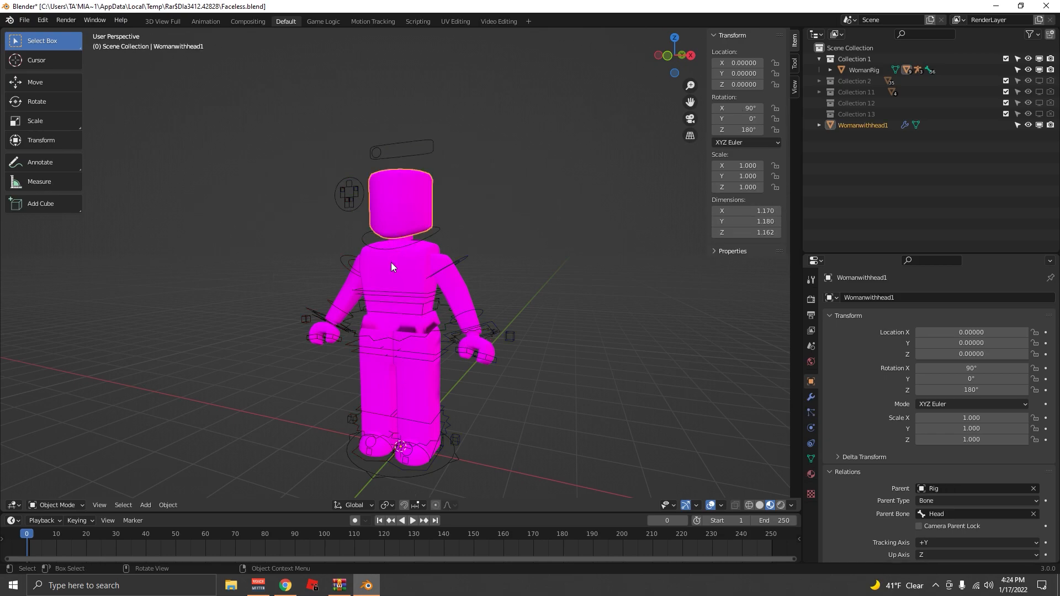
pyautogui.click(400, 197)
pyautogui.press('super')
pyautogui.press('super')
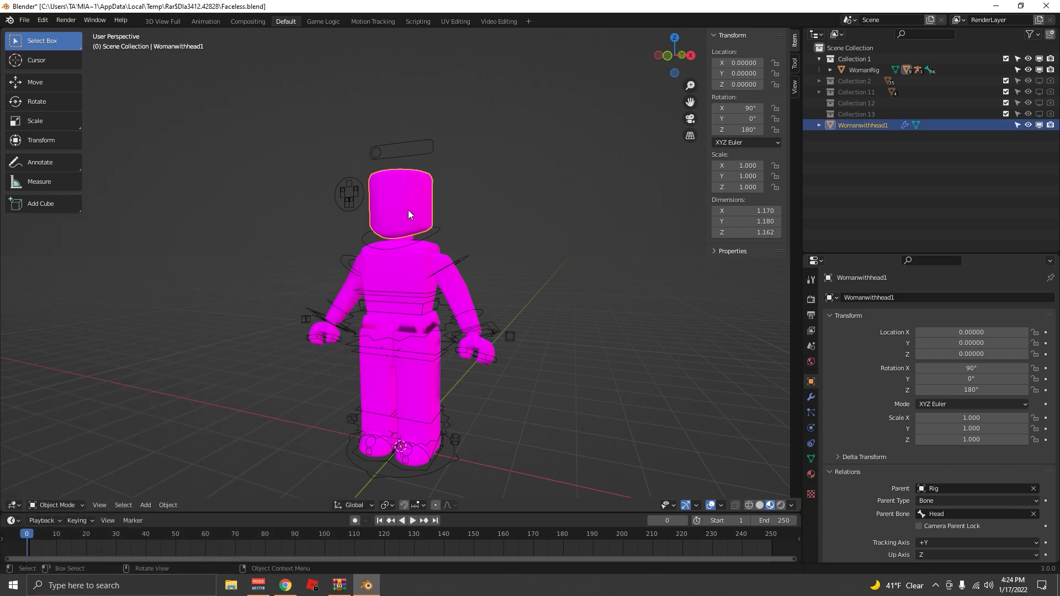
pyautogui.press('x')
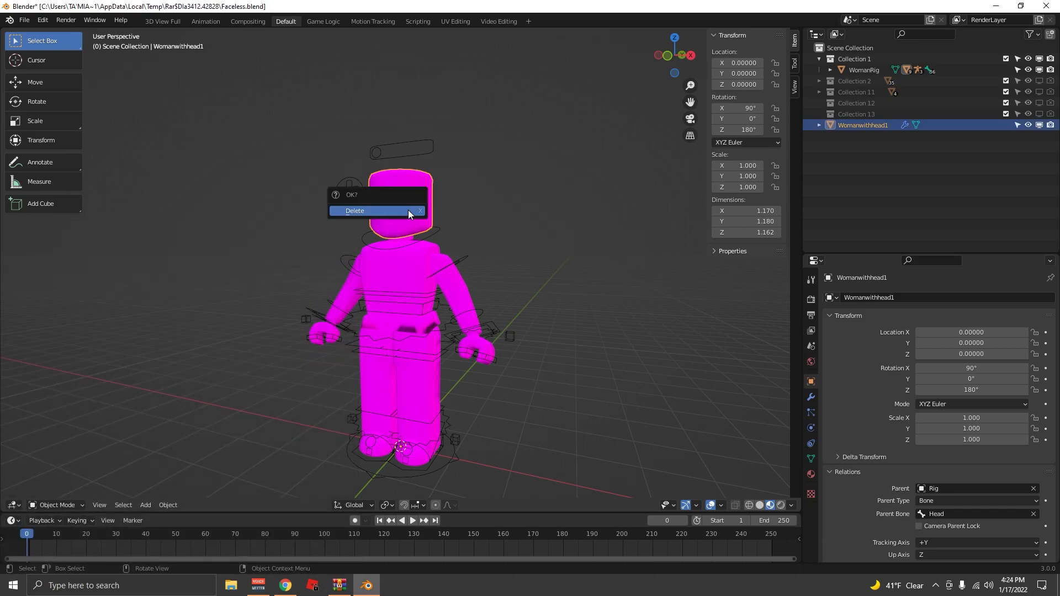
pyautogui.click(434, 176)
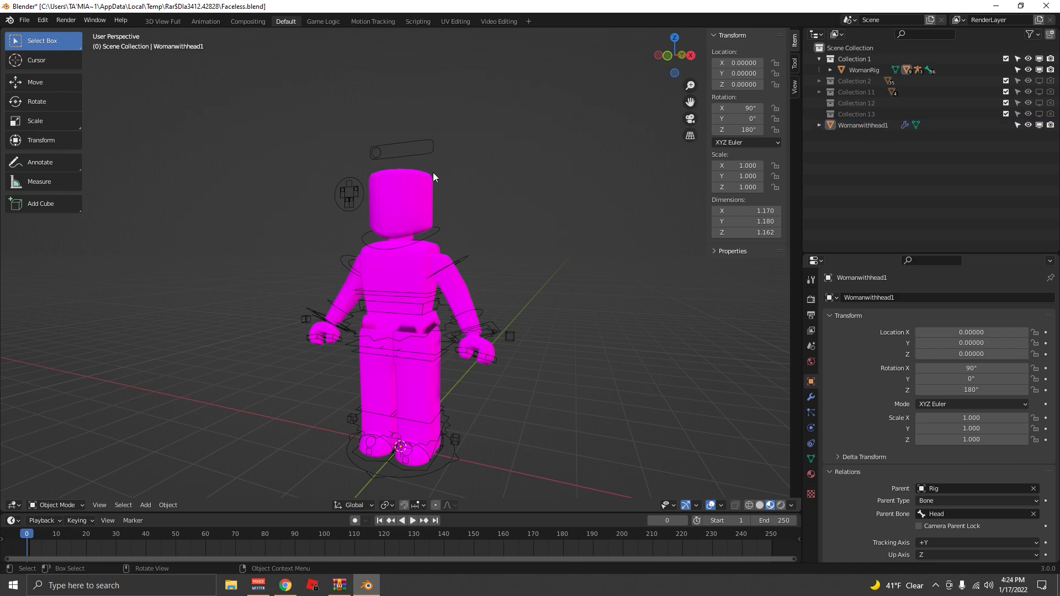
# Delete the Womanwithhead1 head object from the rig
pyautogui.click(403, 214)
pyautogui.press('x')
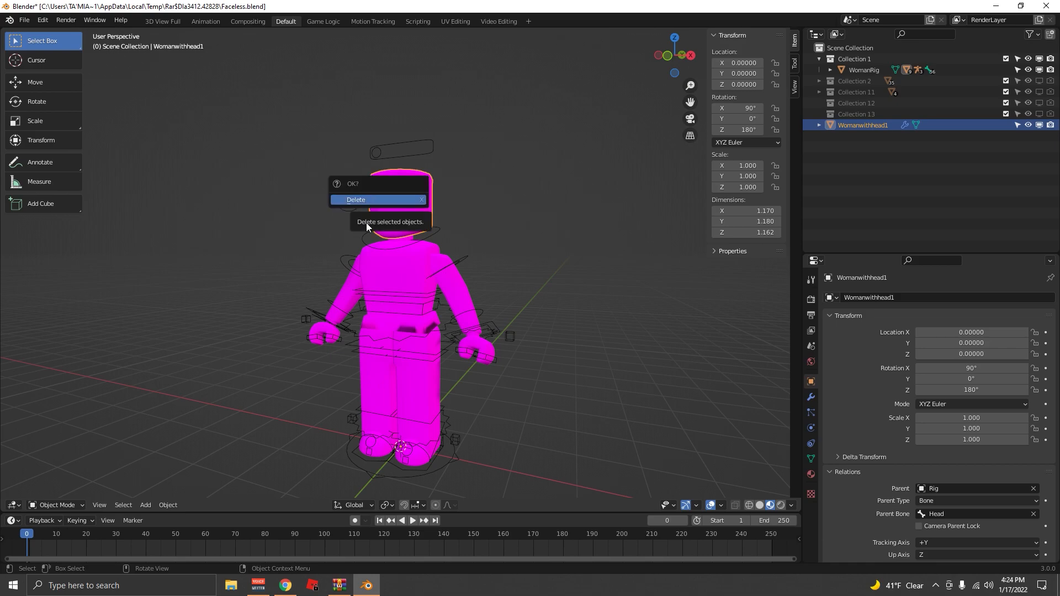
pyautogui.click(359, 200)
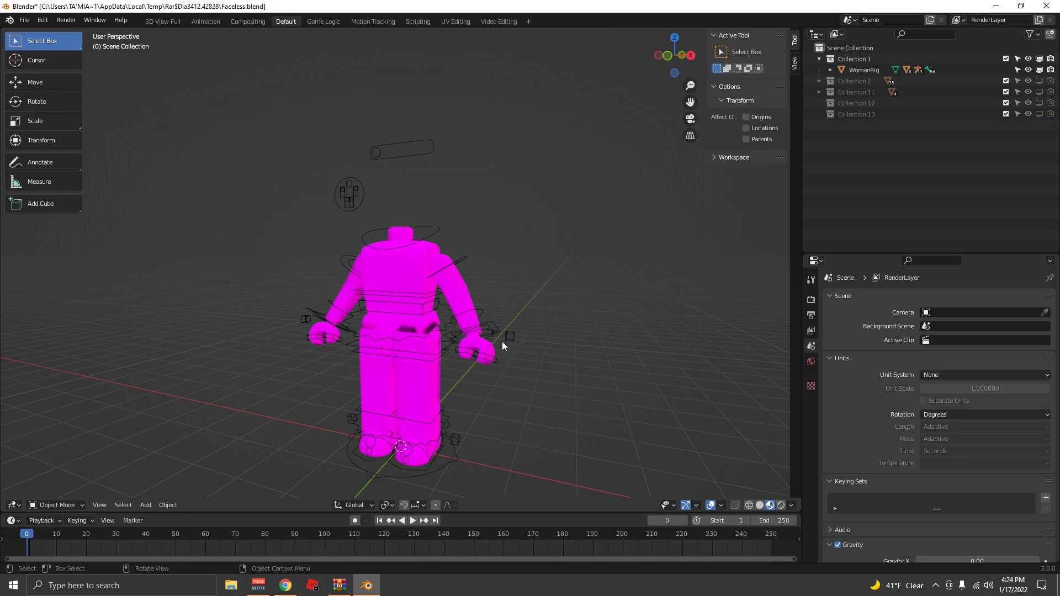
pyautogui.hotkey('shift', '`')
pyautogui.press('w')
pyautogui.press('d')
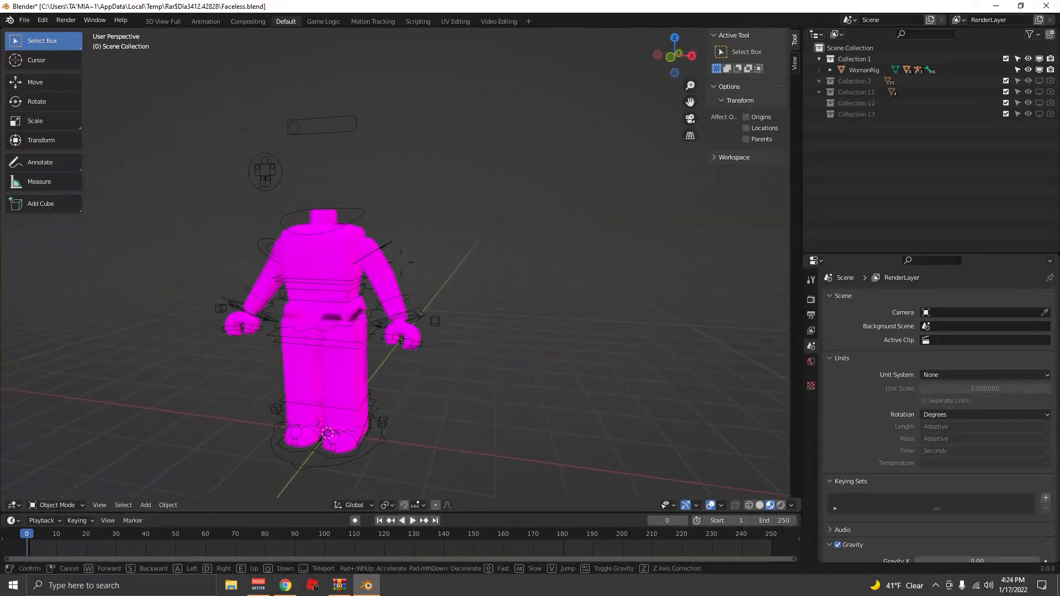
pyautogui.press('s')
pyautogui.click(402, 264)
# Enlarge the timeline area below the viewport and change it to the Shader Editor
pyautogui.moveTo(446, 513); pyautogui.dragTo(447, 536)
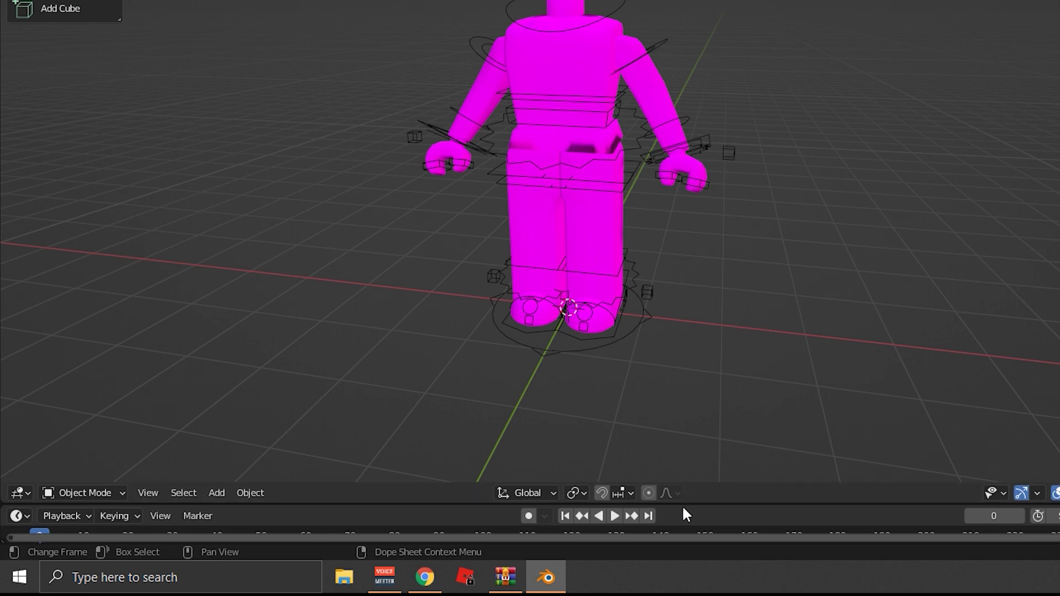
pyautogui.moveTo(684, 502); pyautogui.dragTo(740, 251)
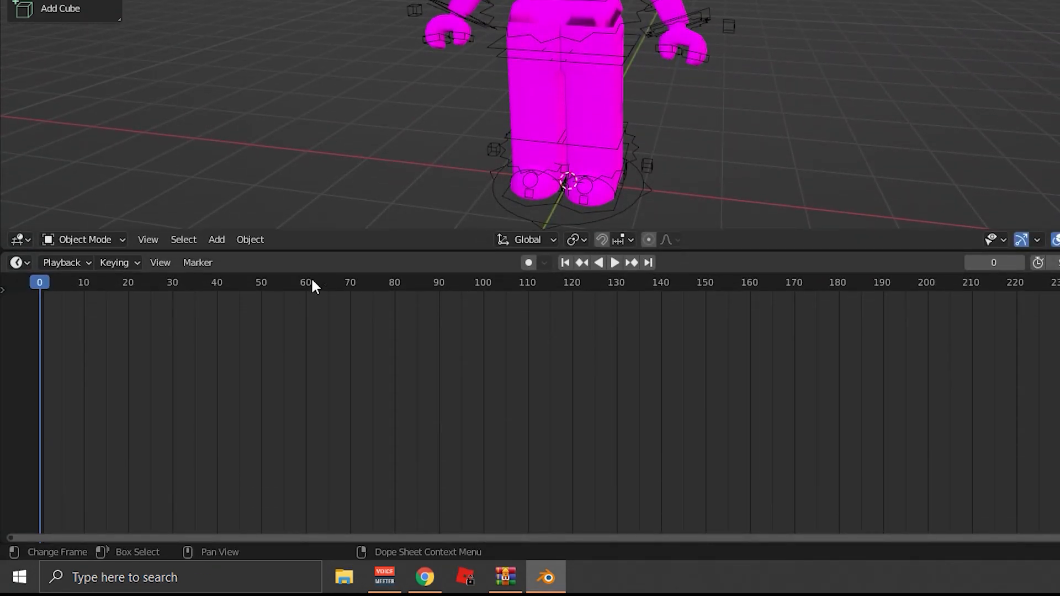
pyautogui.click(20, 263)
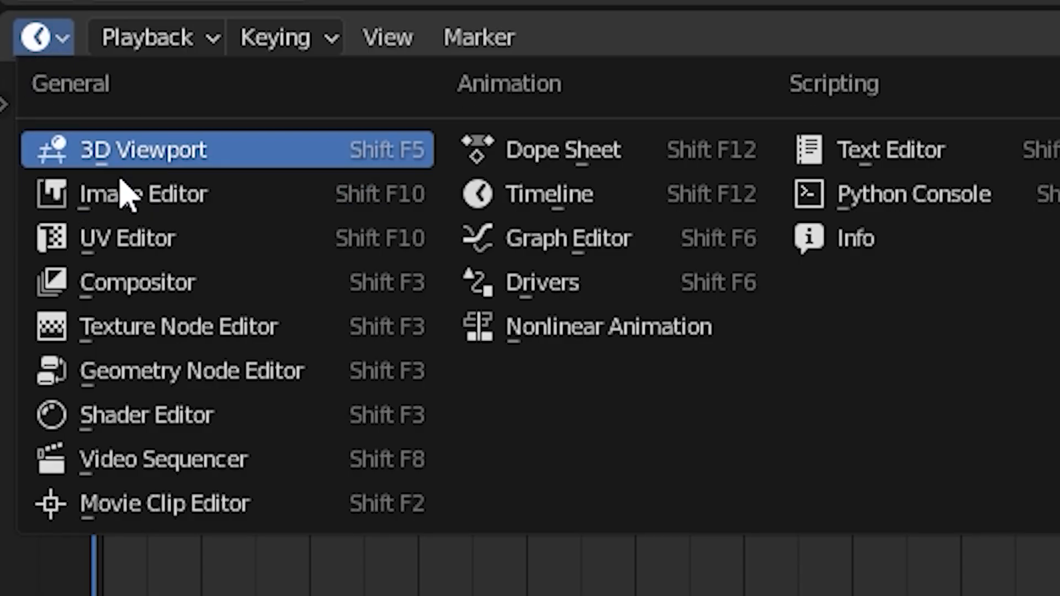
pyautogui.click(94, 426)
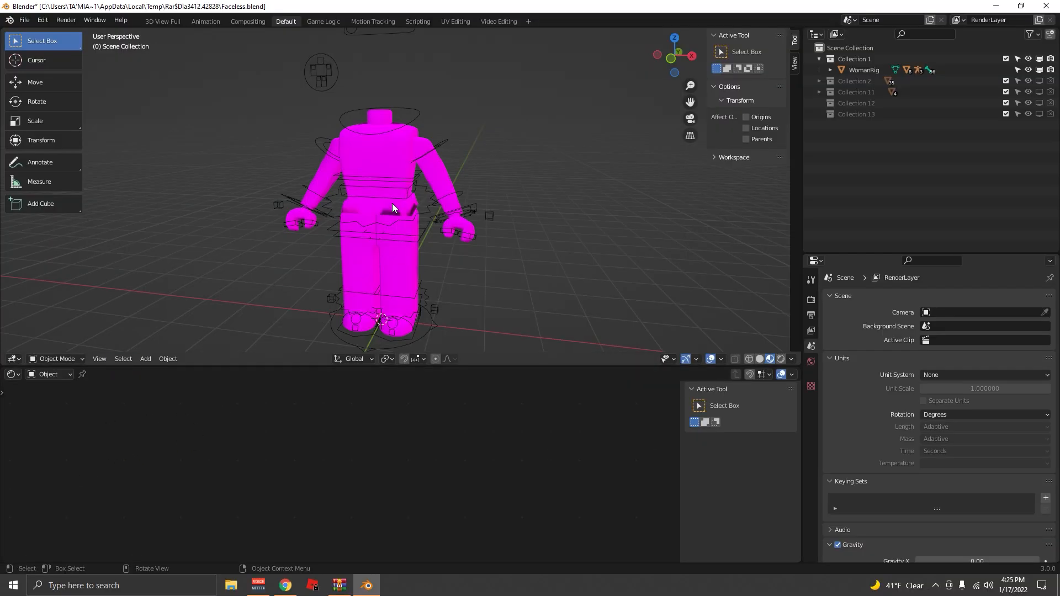
# Select the rig's torso and bring the texture node of its material into close view
pyautogui.click(385, 161)
pyautogui.scroll(3, 347, 458)
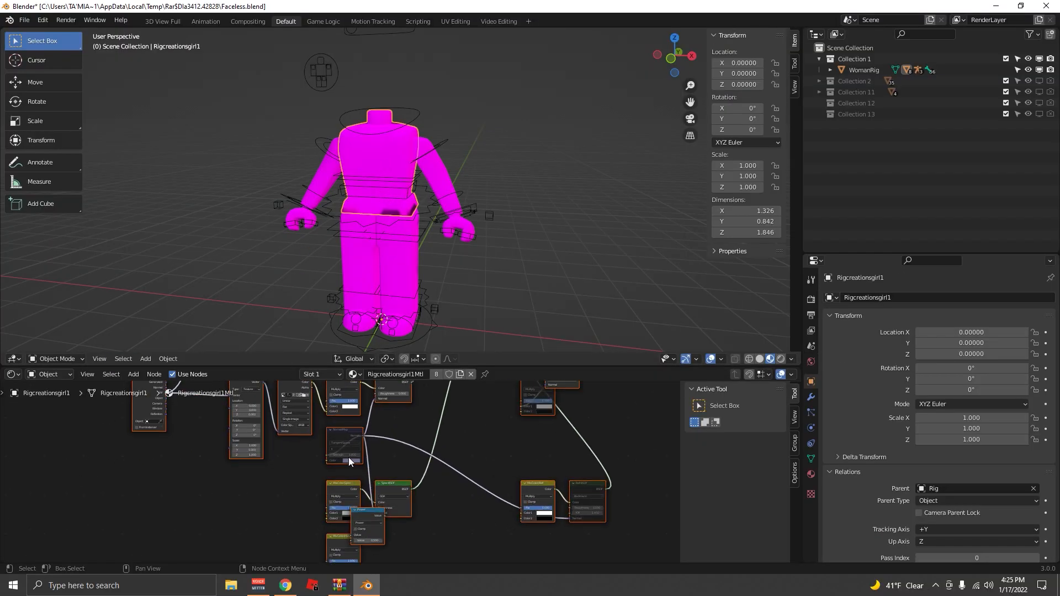
pyautogui.moveTo(418, 425); pyautogui.dragTo(380, 465, button='middle')
pyautogui.scroll(2, 380, 465)
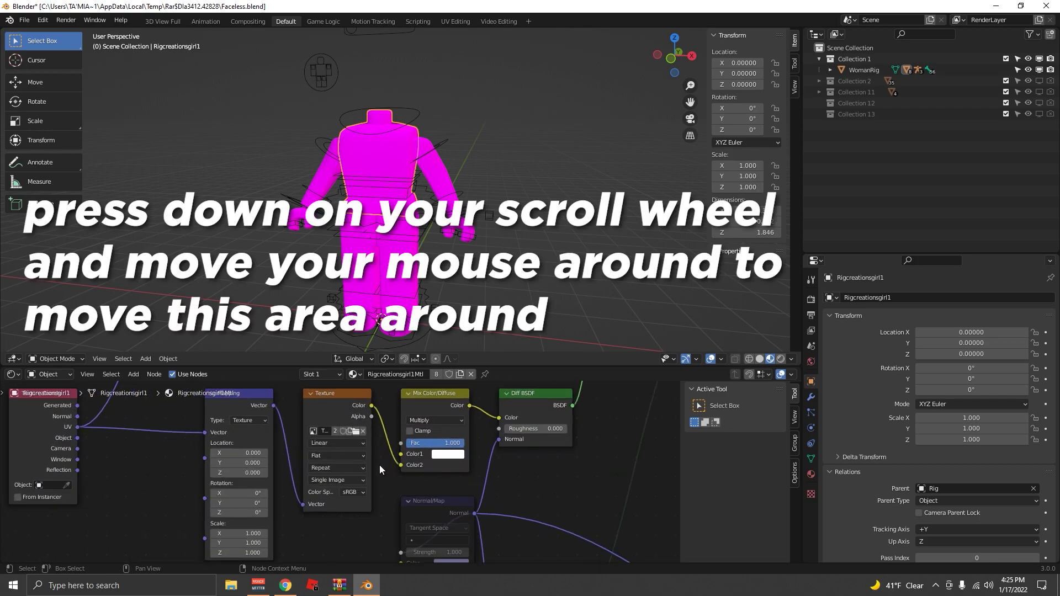
# Replace the image in the torso material's texture node with Sovtly3Tex.png from the desktop's tutorial folder
pyautogui.click(363, 432)
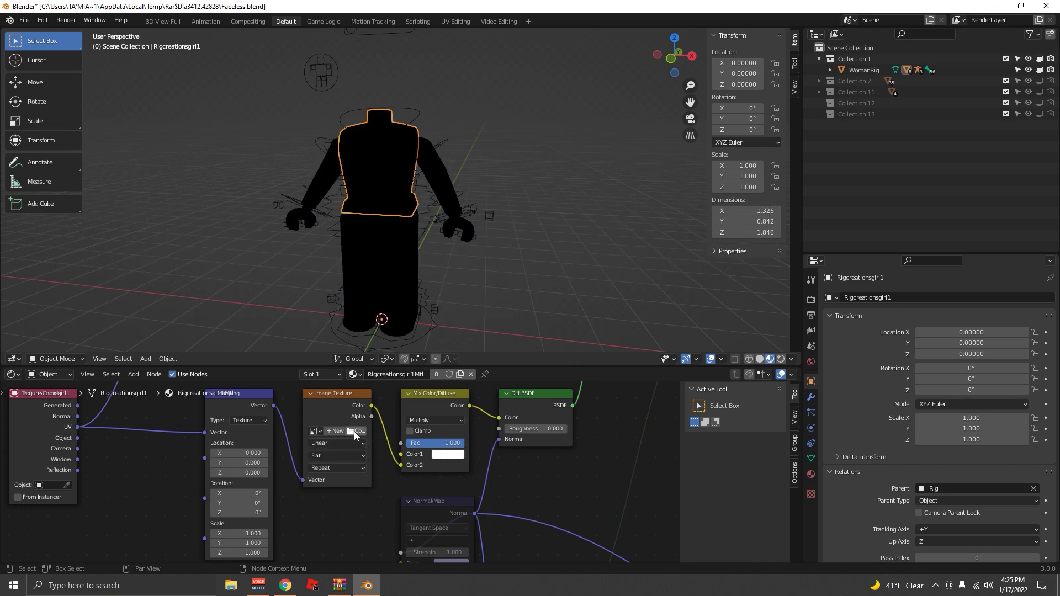
pyautogui.click(356, 432)
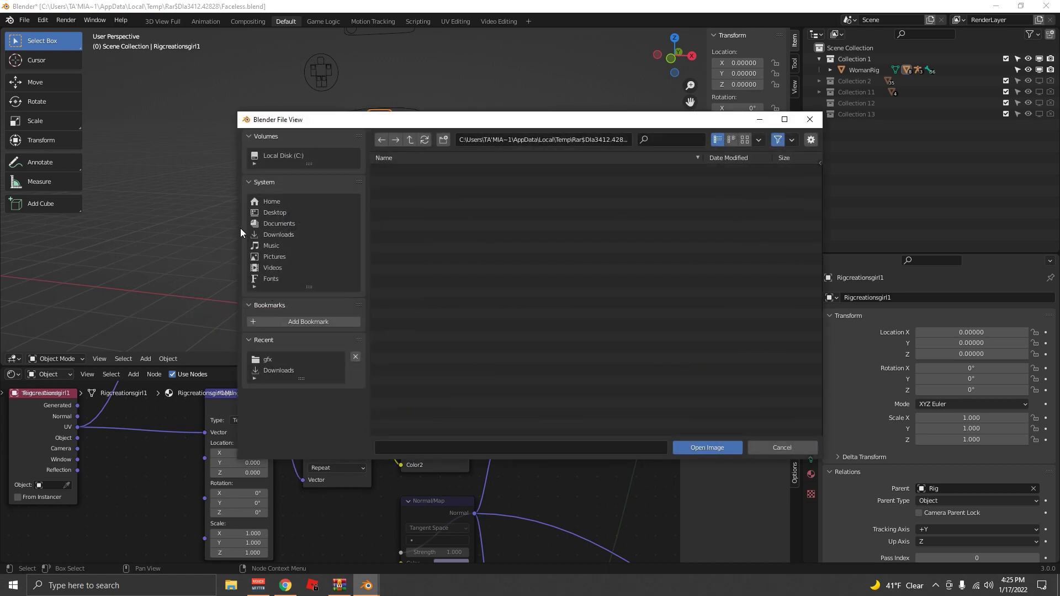
pyautogui.click(258, 213)
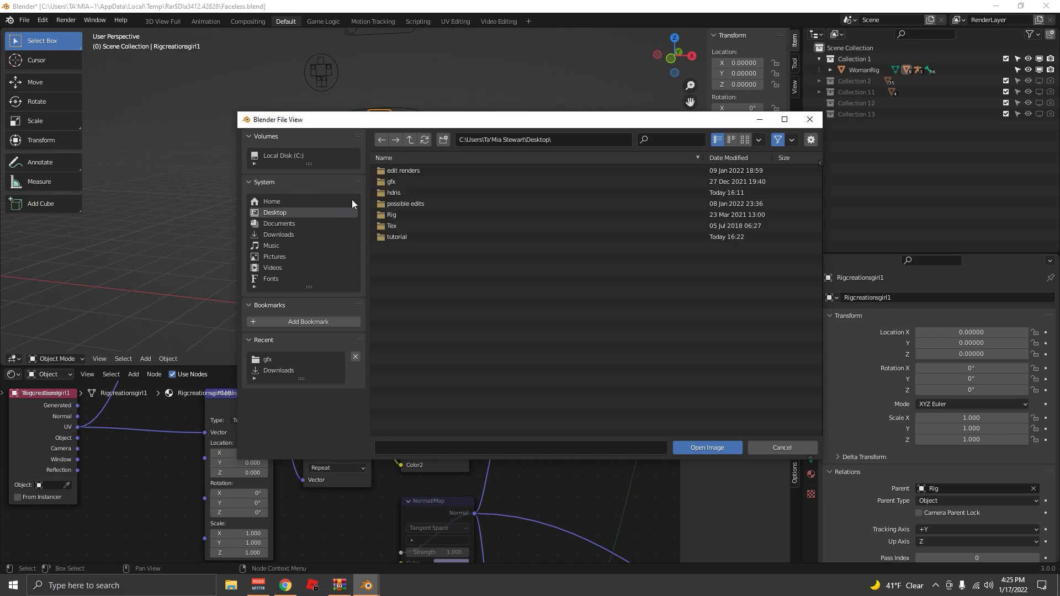
pyautogui.doubleClick(395, 230)
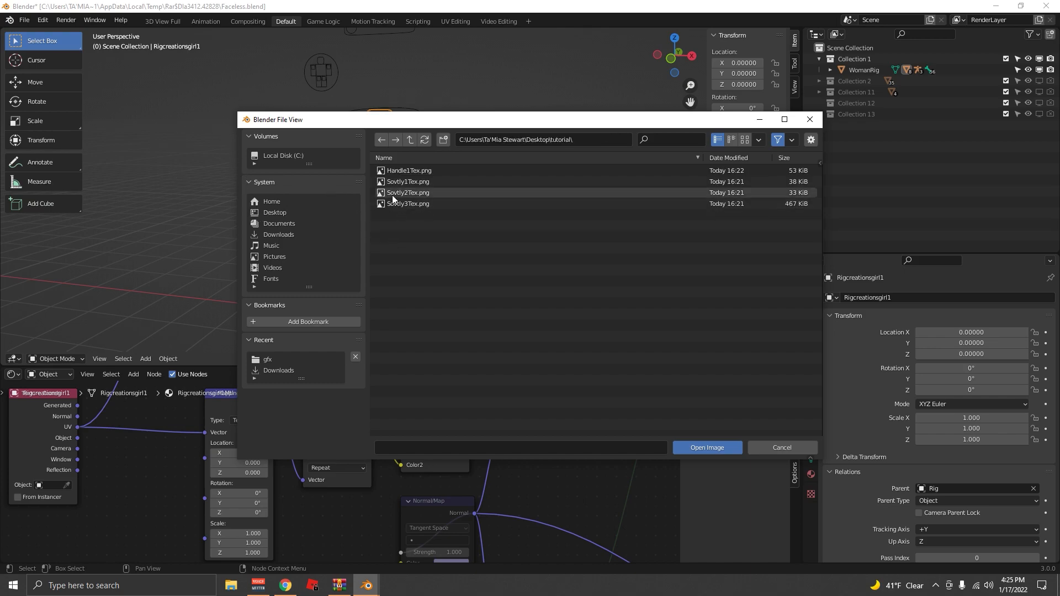
pyautogui.click(406, 203)
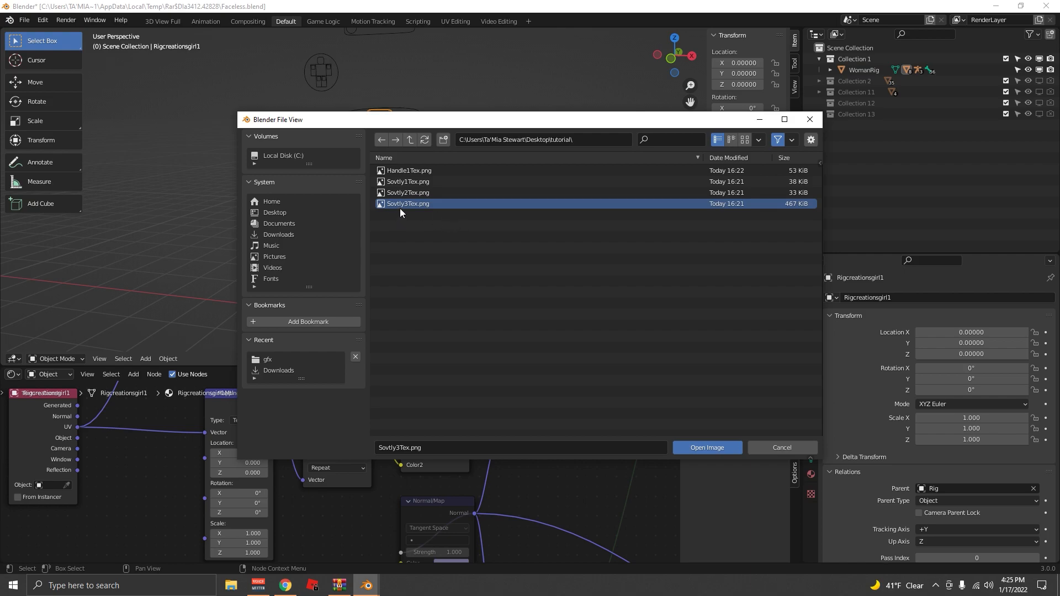
pyautogui.click(695, 448)
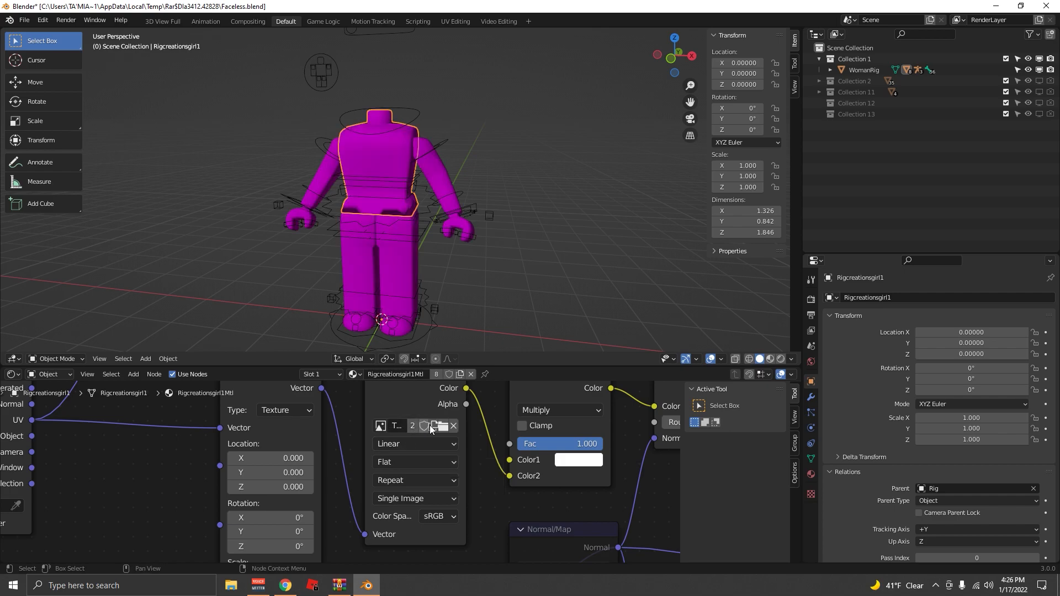
# Replace the missing image in the torso material's texture node with Sovtly1Tex.png from the tutorial folder
pyautogui.click(452, 425)
pyautogui.click(443, 426)
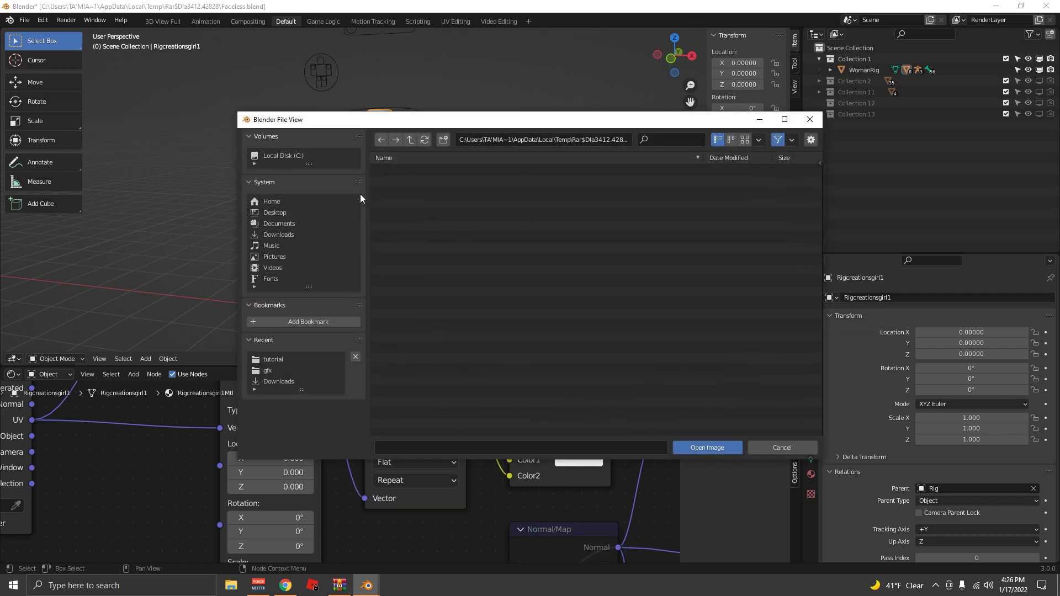
pyautogui.click(271, 212)
pyautogui.click(400, 237)
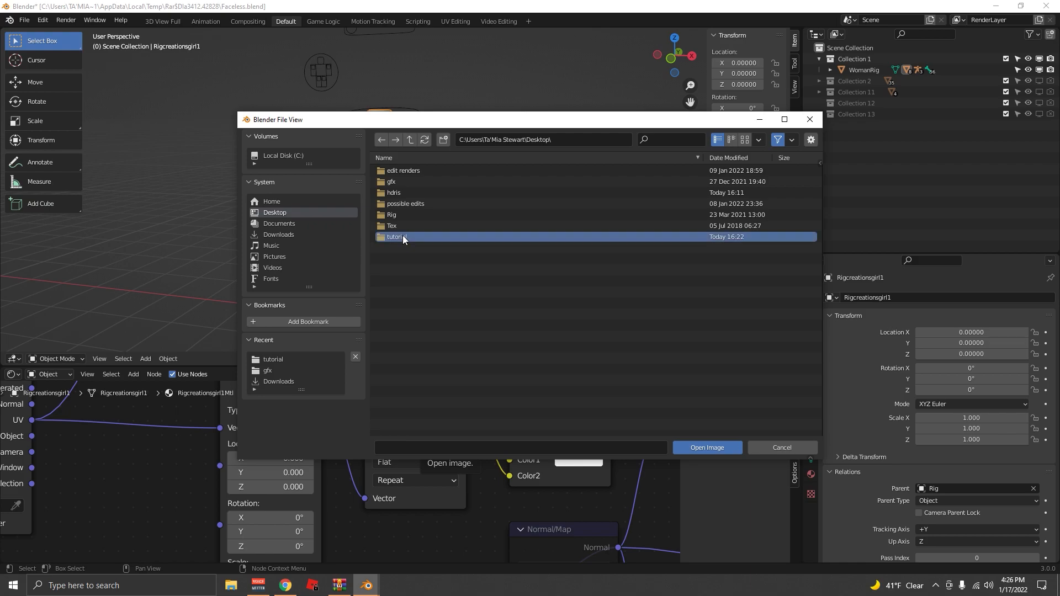
pyautogui.doubleClick(462, 184)
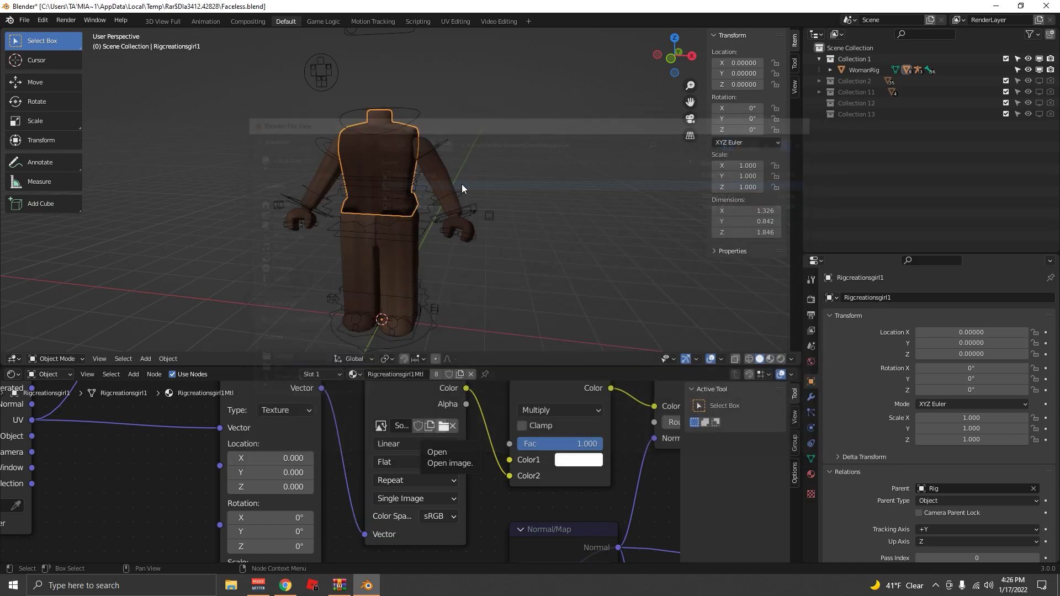
# Load Sovtly2Tex.png from the desktop's tutorial folder into the torso material's texture node
pyautogui.click(452, 426)
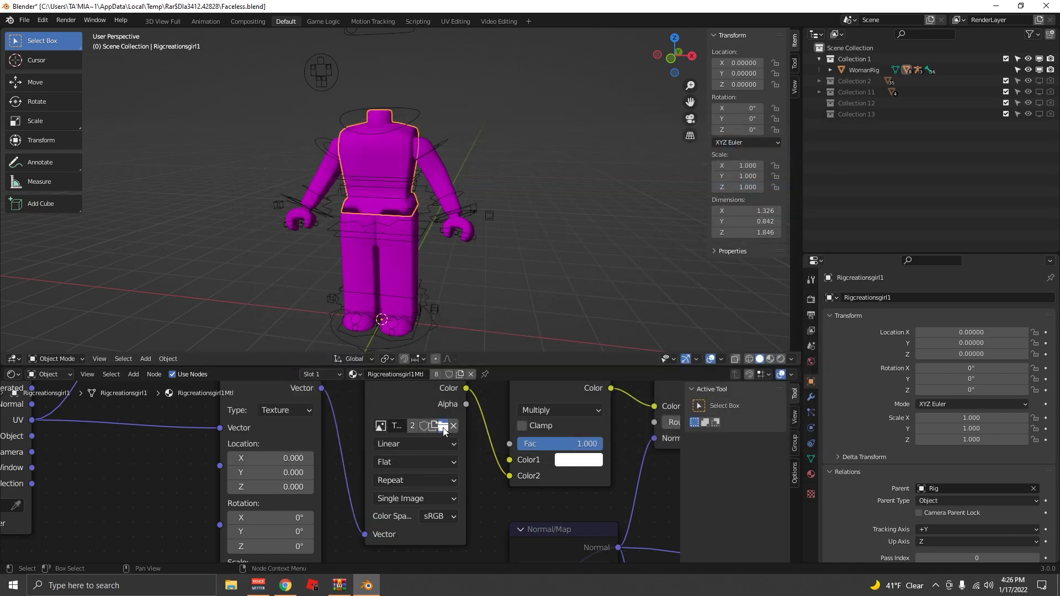
pyautogui.click(445, 426)
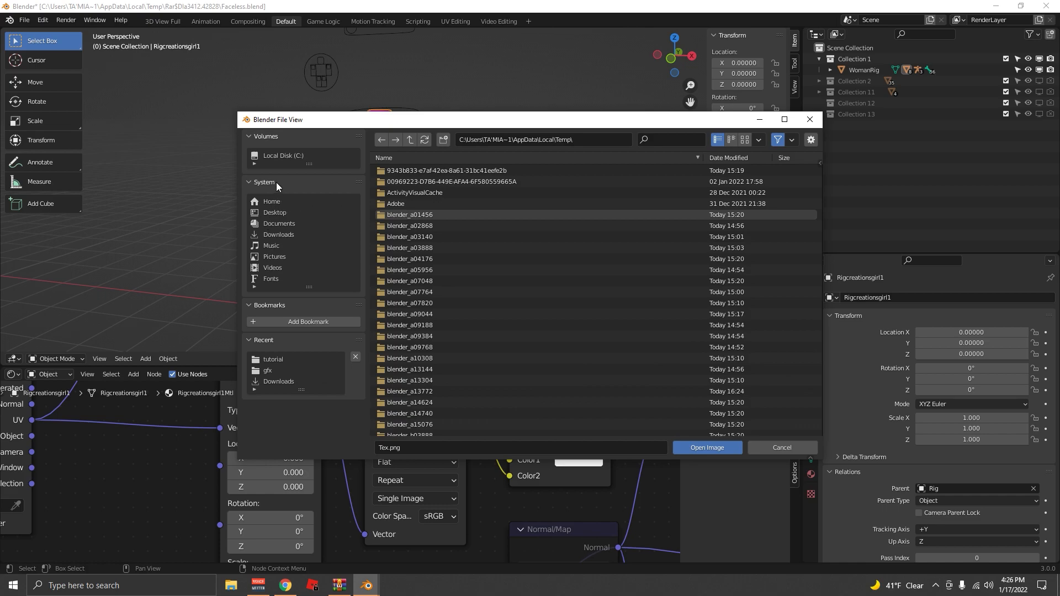
pyautogui.click(267, 212)
pyautogui.click(388, 236)
pyautogui.click(390, 238)
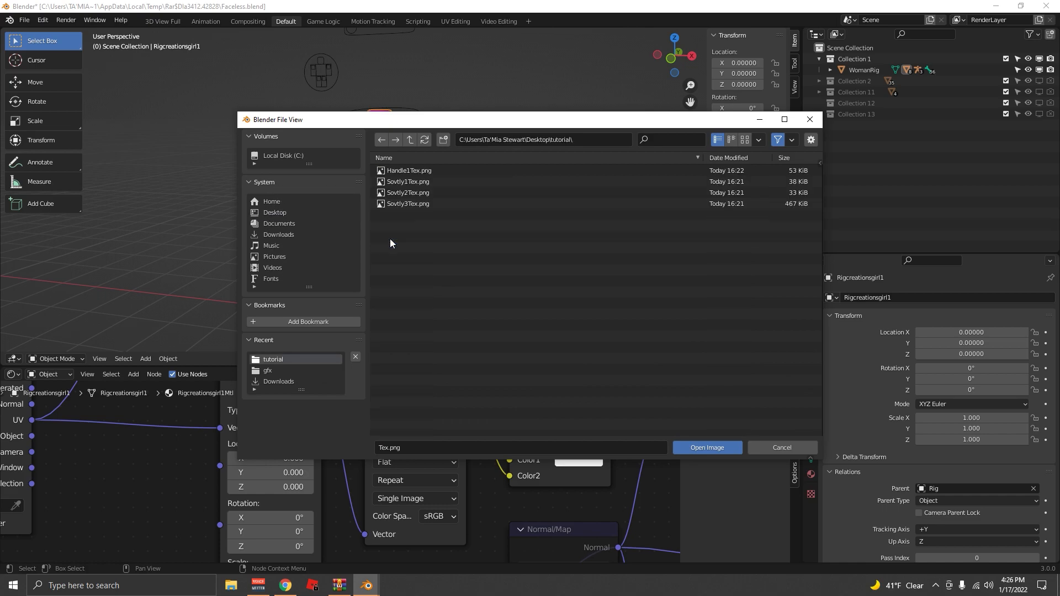
pyautogui.doubleClick(407, 193)
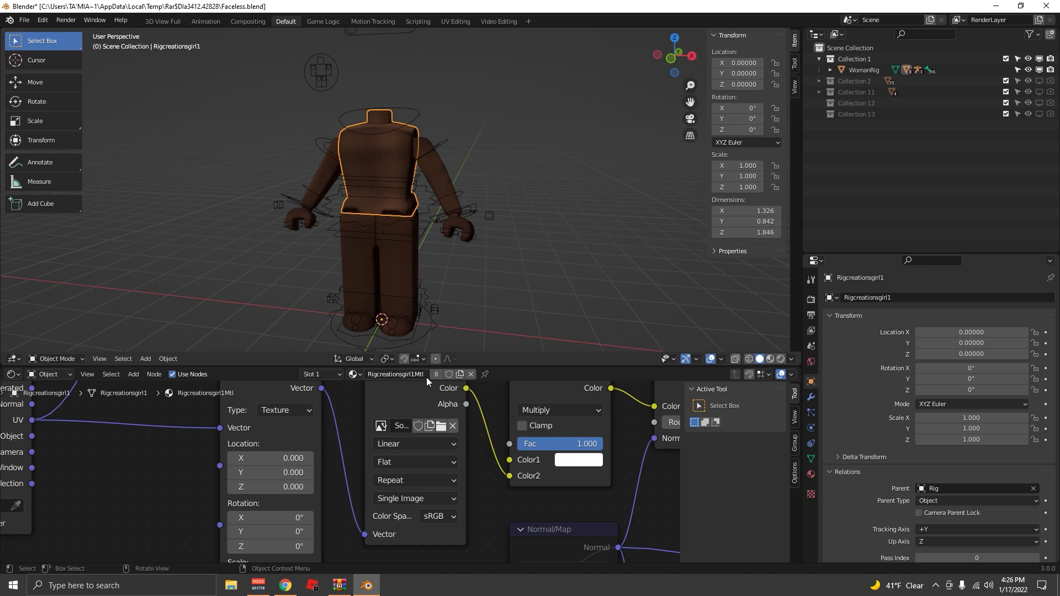
# Switch to Chrome, load the Pixlr E editor at pixlr.com/e in a new tab and dismiss its news pop-up
pyautogui.click(285, 585)
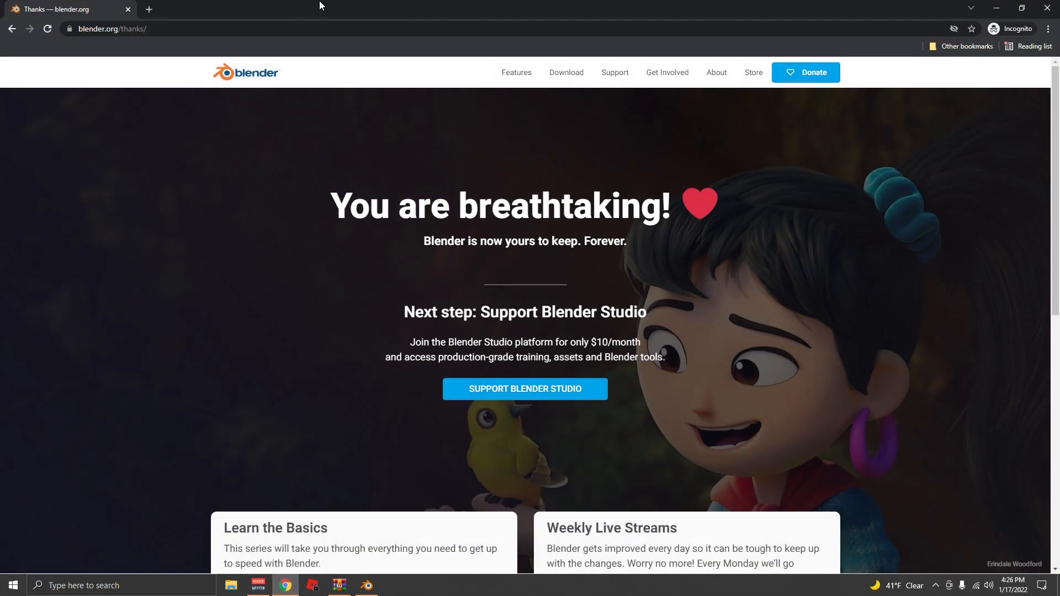
pyautogui.click(149, 9)
pyautogui.write('pixlr.com/e/#template')
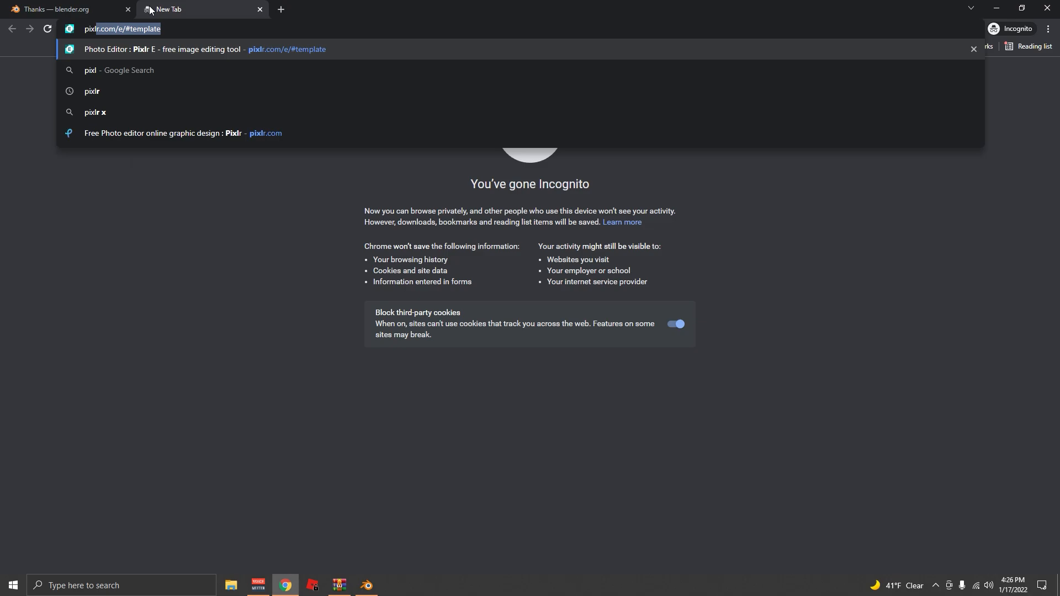
pyautogui.press('Return')
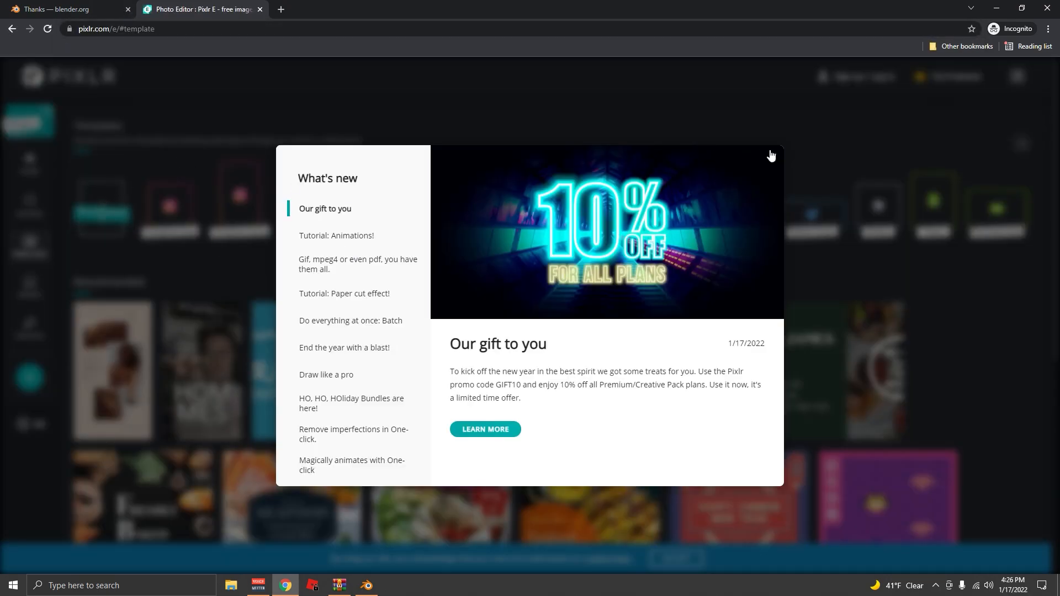
pyautogui.click(772, 156)
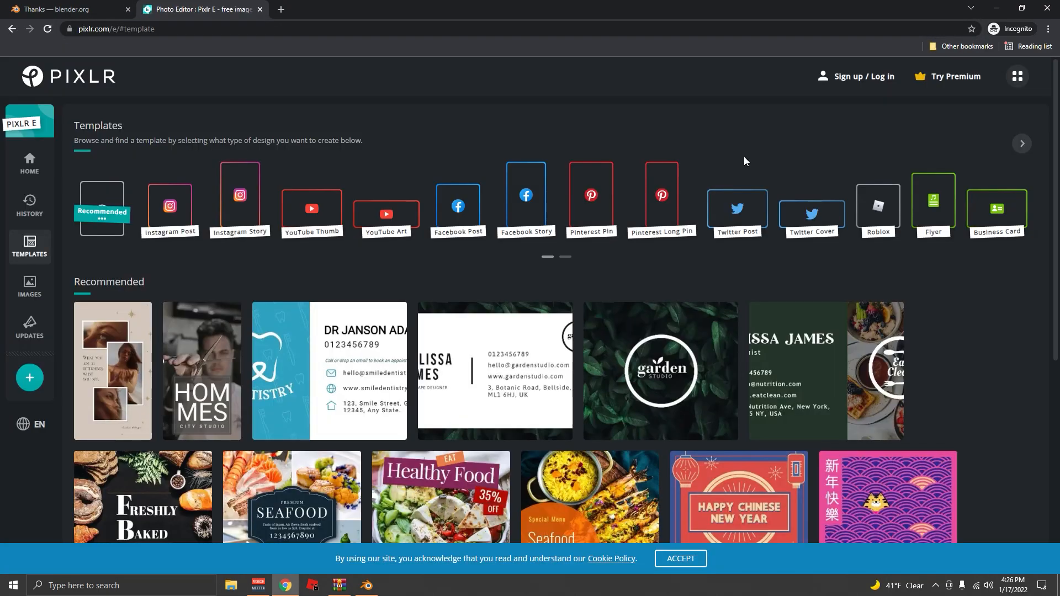
# Open the Sovtly3Tex image from the desktop's tutorial folder for editing in Pixlr E
pyautogui.click(32, 382)
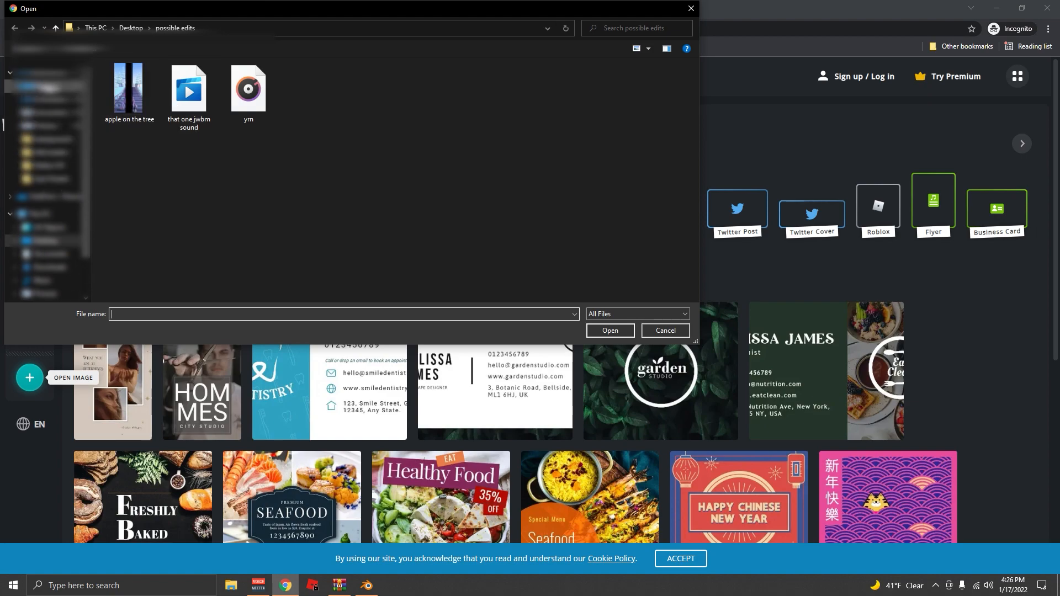
pyautogui.click(49, 87)
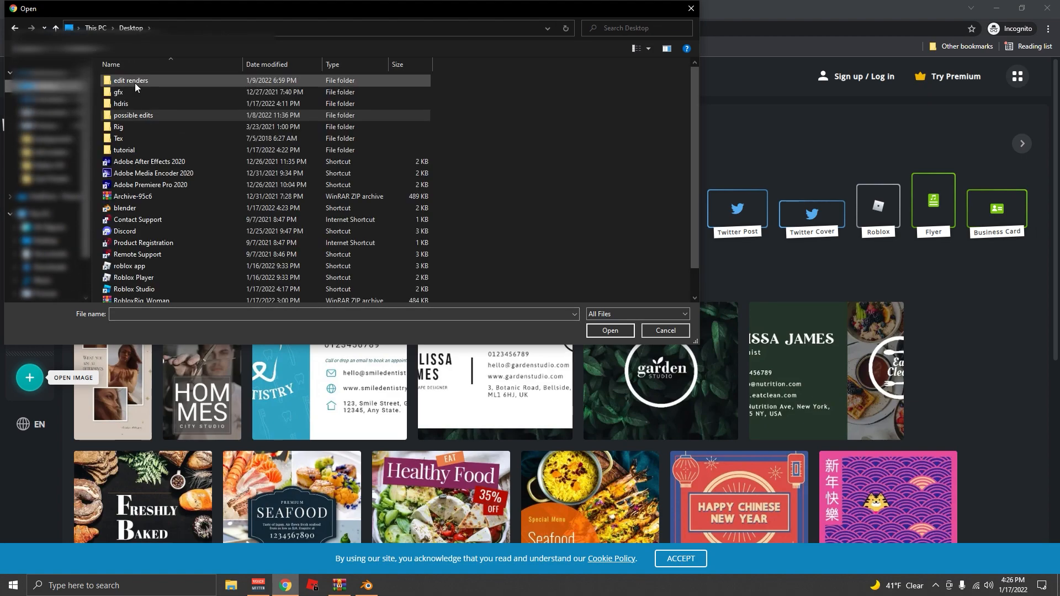
pyautogui.doubleClick(129, 138)
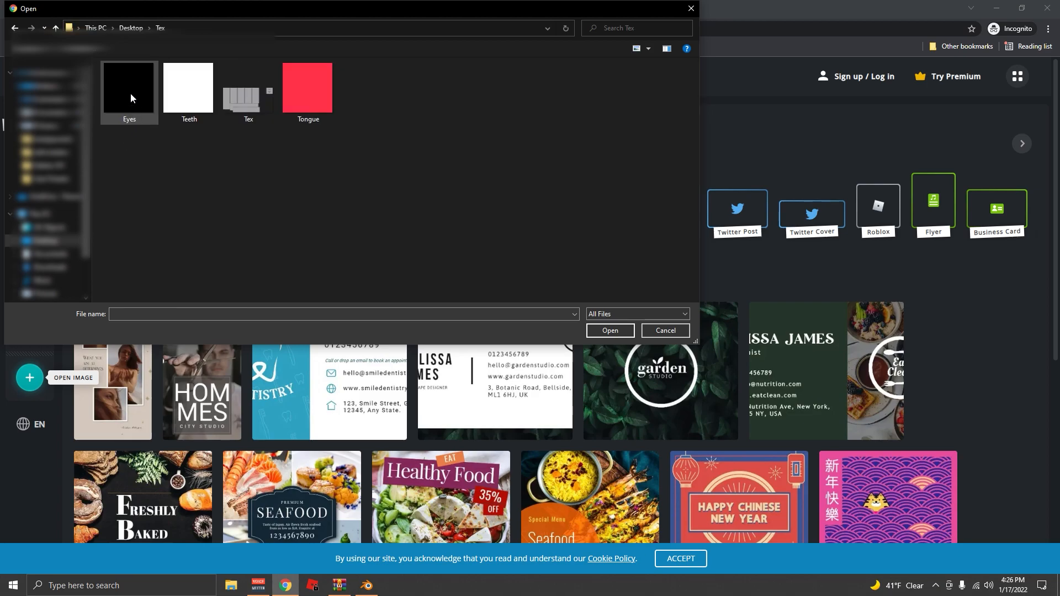
pyautogui.click(15, 28)
pyautogui.doubleClick(125, 150)
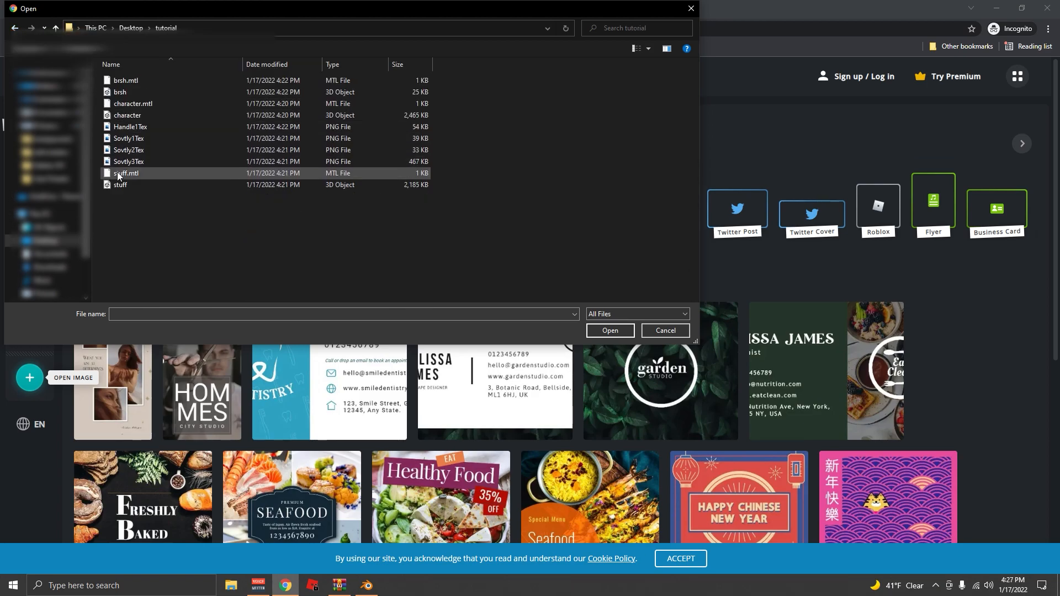
pyautogui.click(133, 163)
pyautogui.doubleClick(132, 163)
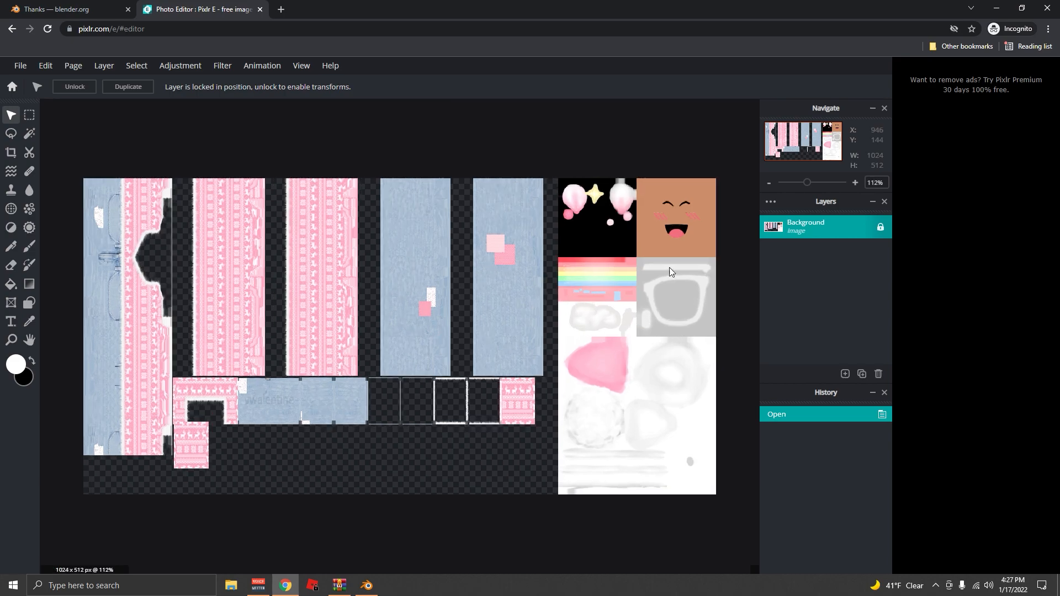
# Sample the skin colour beside the face and configure the Brush to 1000 px size with 0% softness
pyautogui.click(28, 323)
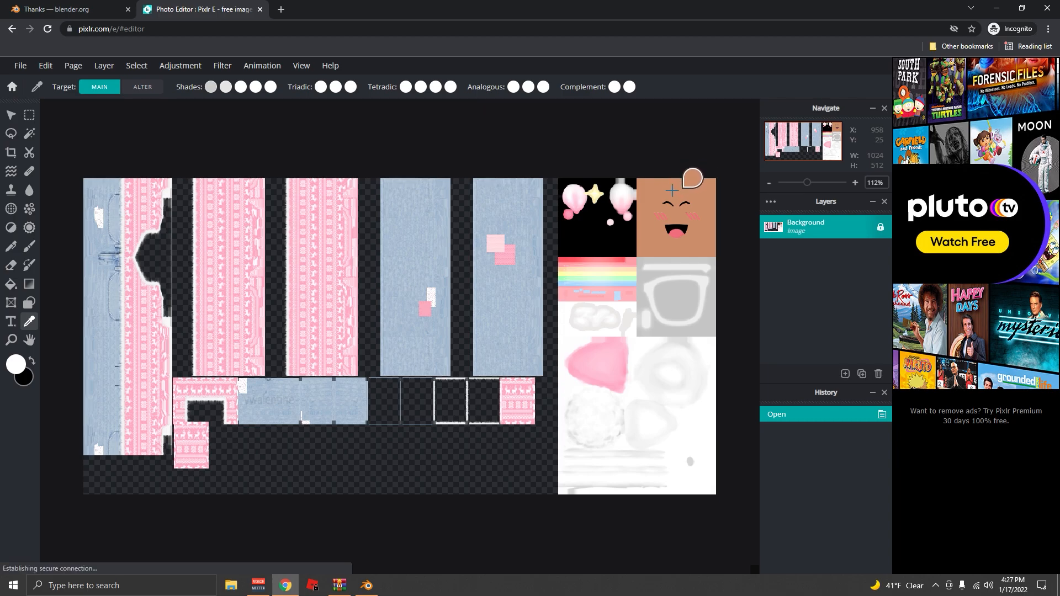
pyautogui.click(645, 191)
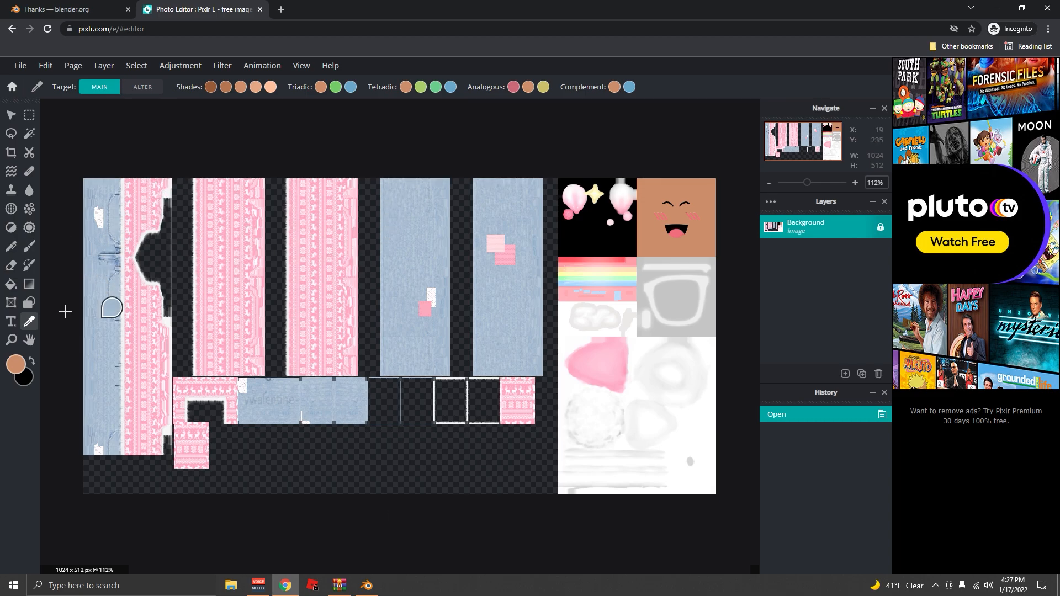
pyautogui.click(30, 246)
pyautogui.click(85, 87)
pyautogui.moveTo(101, 126); pyautogui.dragTo(185, 128)
pyautogui.moveTo(114, 159); pyautogui.dragTo(87, 159)
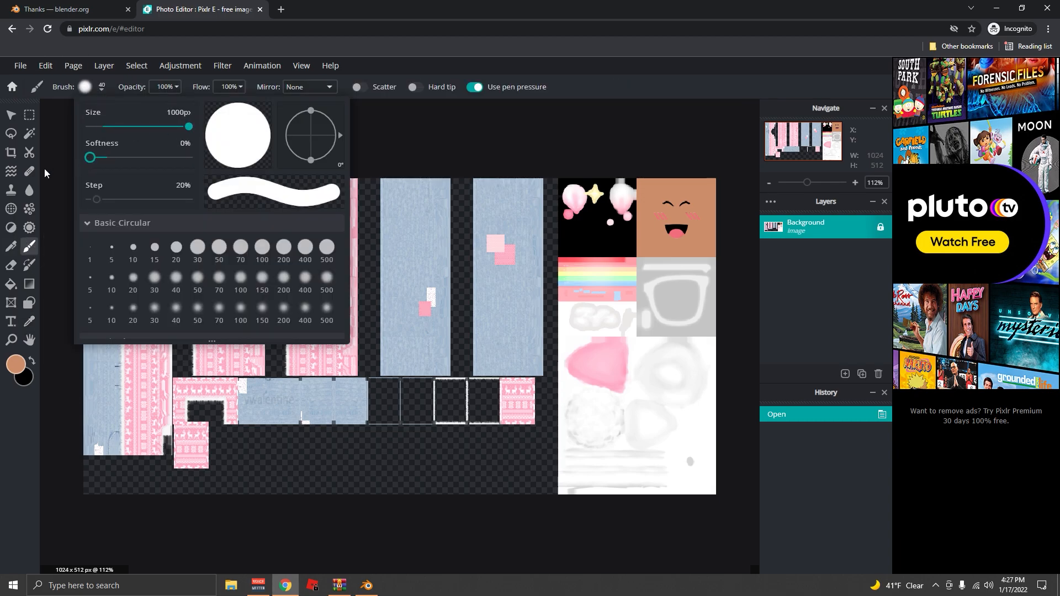
pyautogui.click(378, 135)
# Try painting the sampled skin colour over the clothing texture on the background layer, and undo the stroke
pyautogui.click(216, 234)
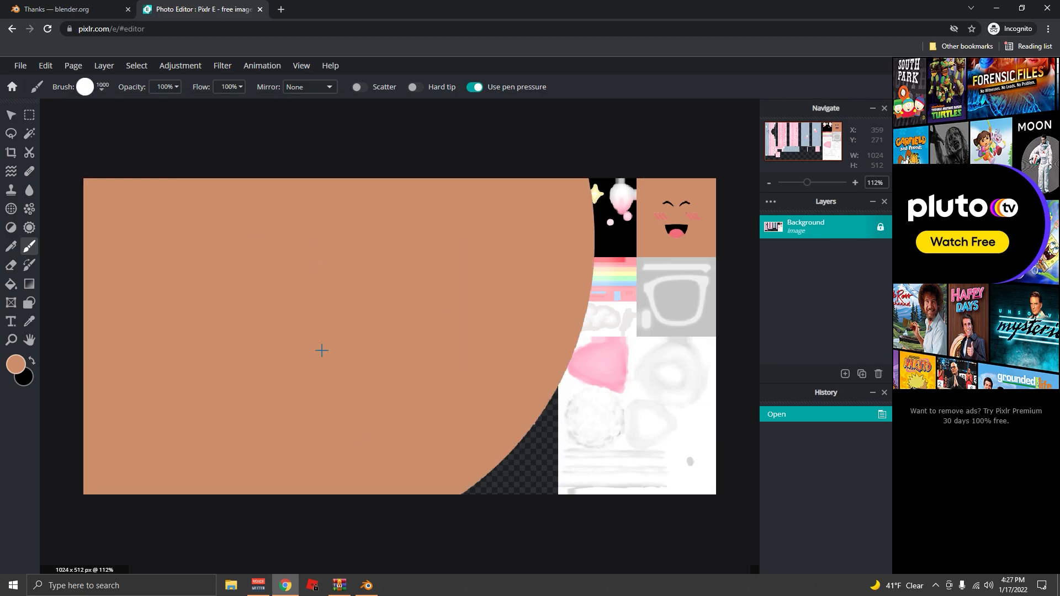
pyautogui.hotkey('ctrl', 'z')
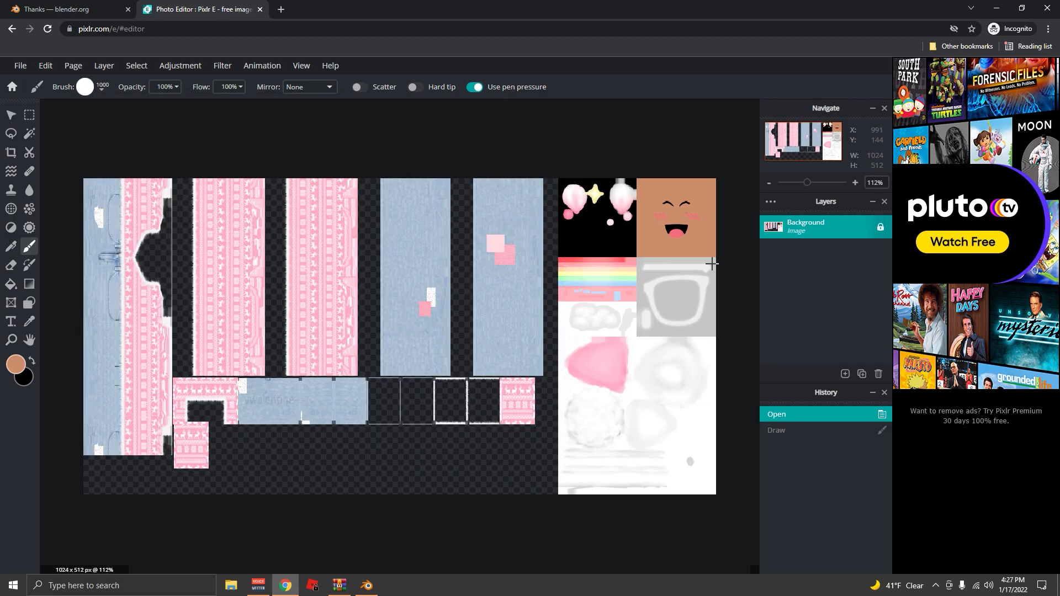
# Add an empty layer, unlock the background layer and place the new layer beneath it
pyautogui.click(770, 201)
pyautogui.click(771, 201)
pyautogui.click(846, 375)
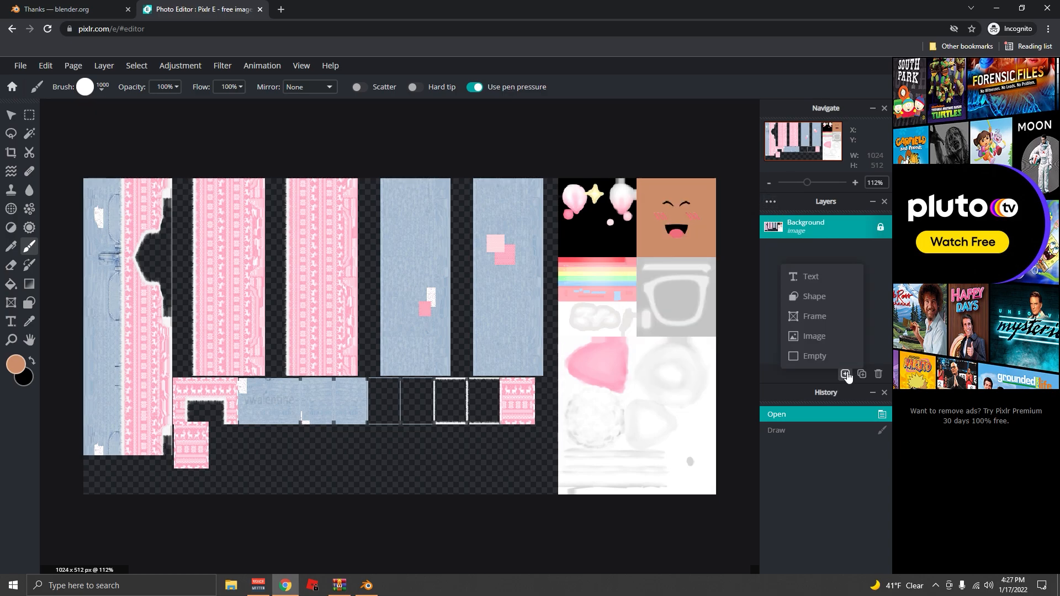
pyautogui.click(848, 375)
pyautogui.click(426, 305)
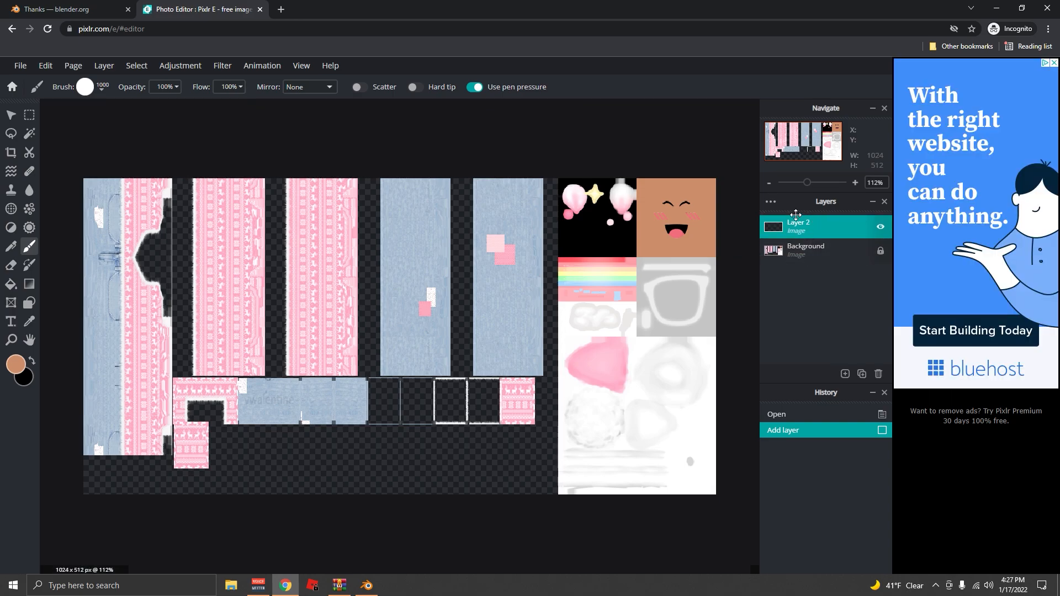
pyautogui.click(880, 251)
pyautogui.moveTo(880, 255); pyautogui.dragTo(828, 224)
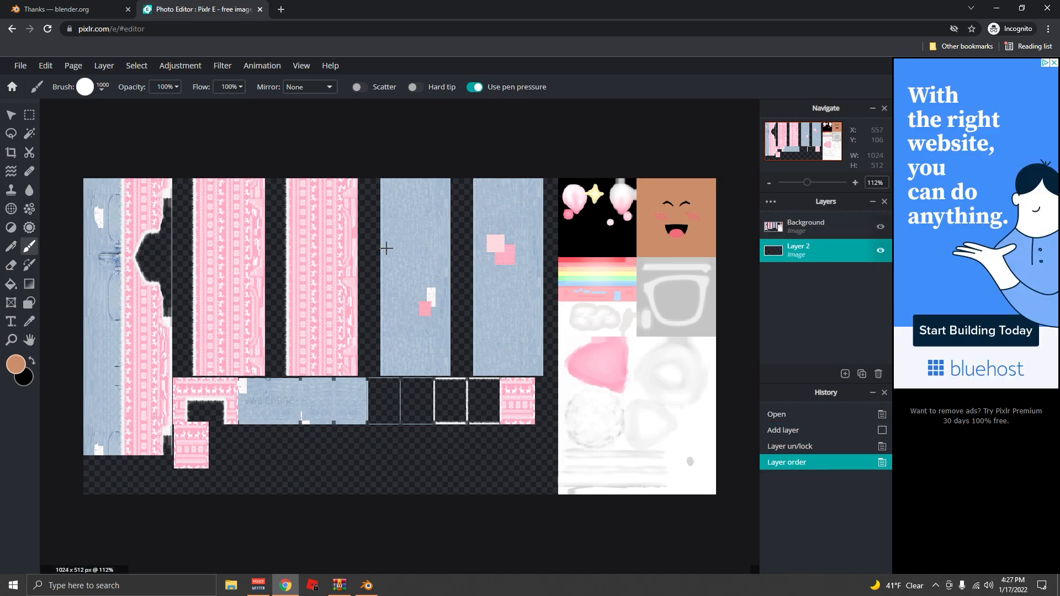
# Paint the sampled skin colour across the whole empty layer beneath the clothing texture
pyautogui.click(328, 213)
pyautogui.moveTo(328, 214)
pyautogui.mouseDown()
pyautogui.moveTo(606, 319)
pyautogui.moveTo(62, 421)
pyautogui.mouseUp()
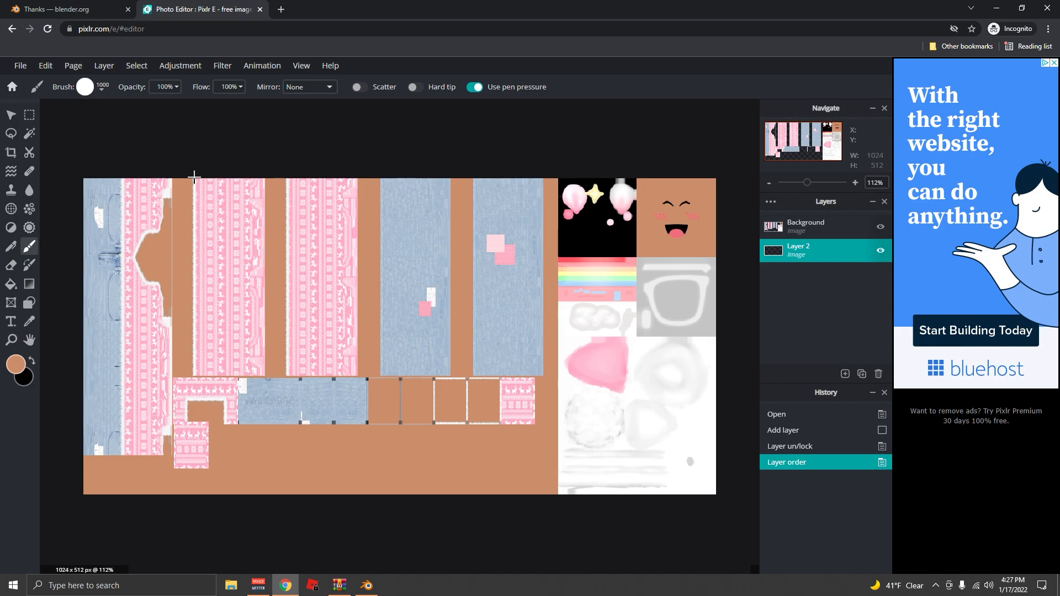
pyautogui.moveTo(462, 298); pyautogui.dragTo(623, 282)
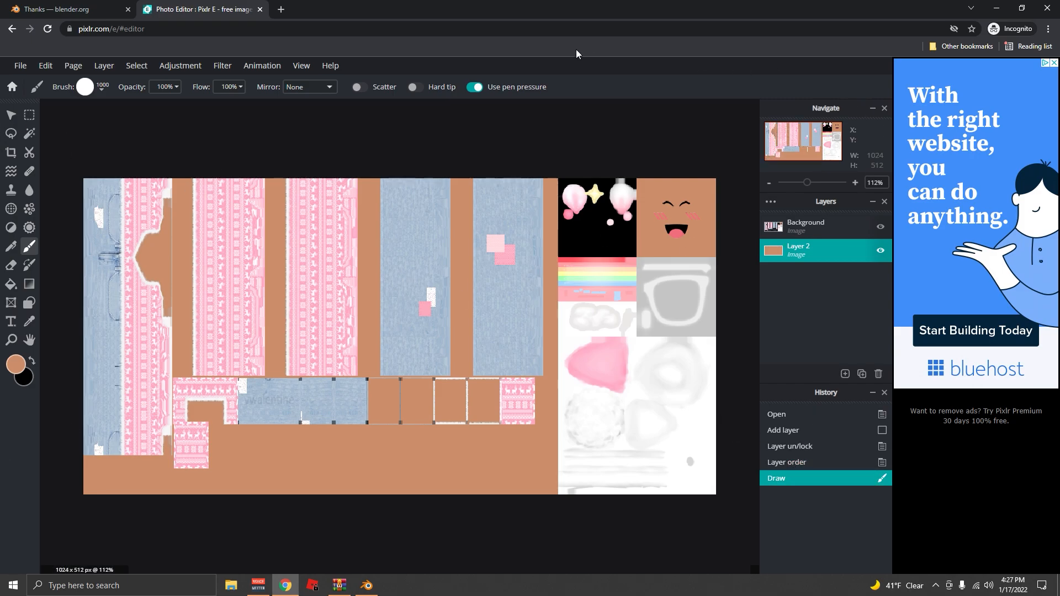
# Start saving the edited texture as a PNG image and choose the desktop's tutorial folder as its location
pyautogui.click(21, 65)
pyautogui.moveTo(24, 179)
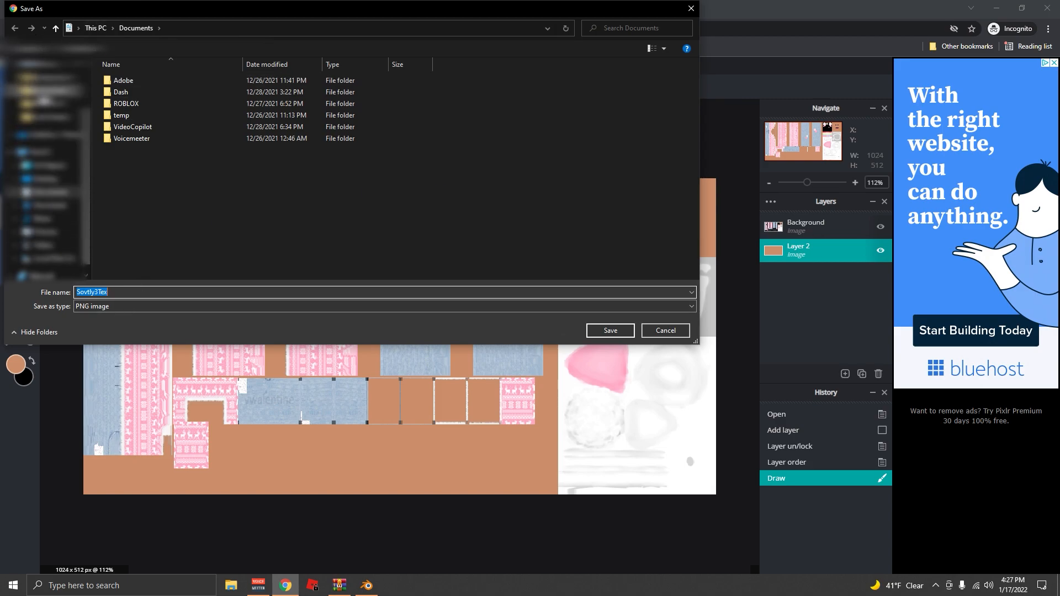
pyautogui.scroll(1, 44, 110)
pyautogui.scroll(1, 45, 110)
pyautogui.click(43, 87)
pyautogui.click(120, 149)
pyautogui.doubleClick(120, 149)
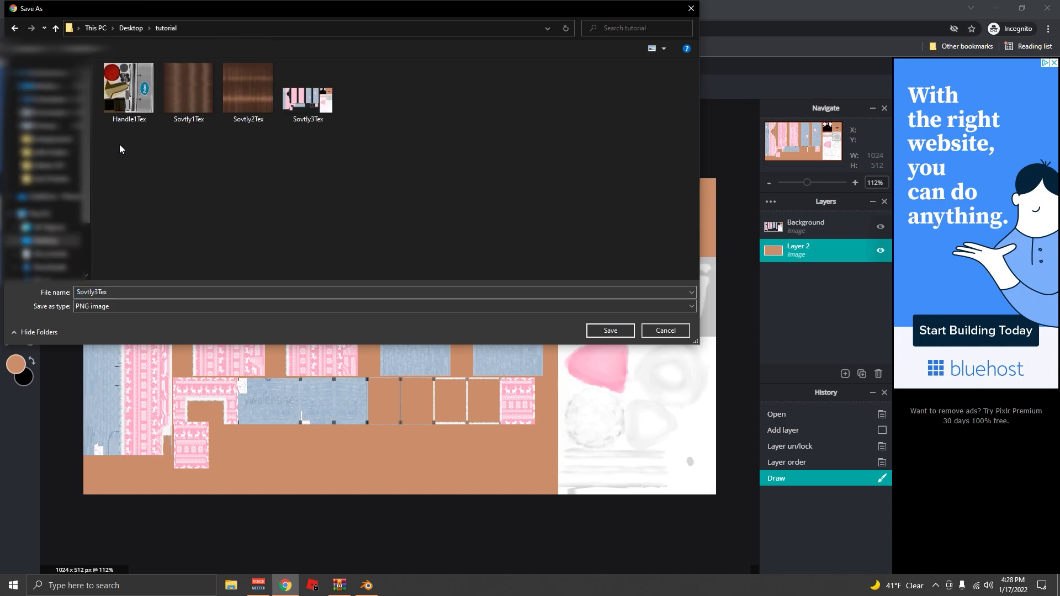
# Name the PNG !Sovtly3Tex and save it, closing the Bing help window opened by mistake
pyautogui.click(121, 293)
pyautogui.click(121, 293)
pyautogui.press('F1')
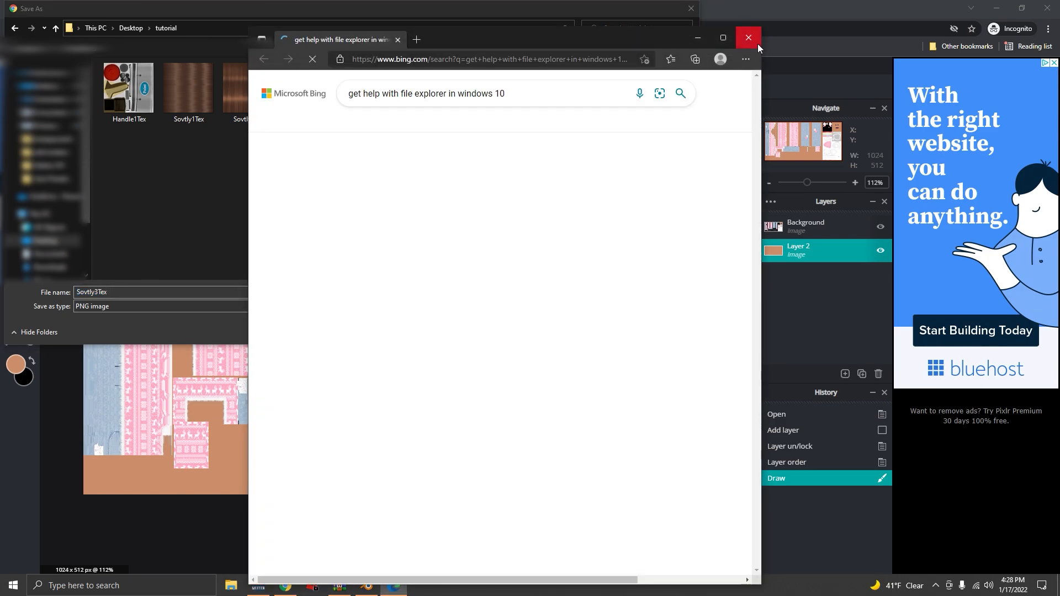
pyautogui.click(758, 46)
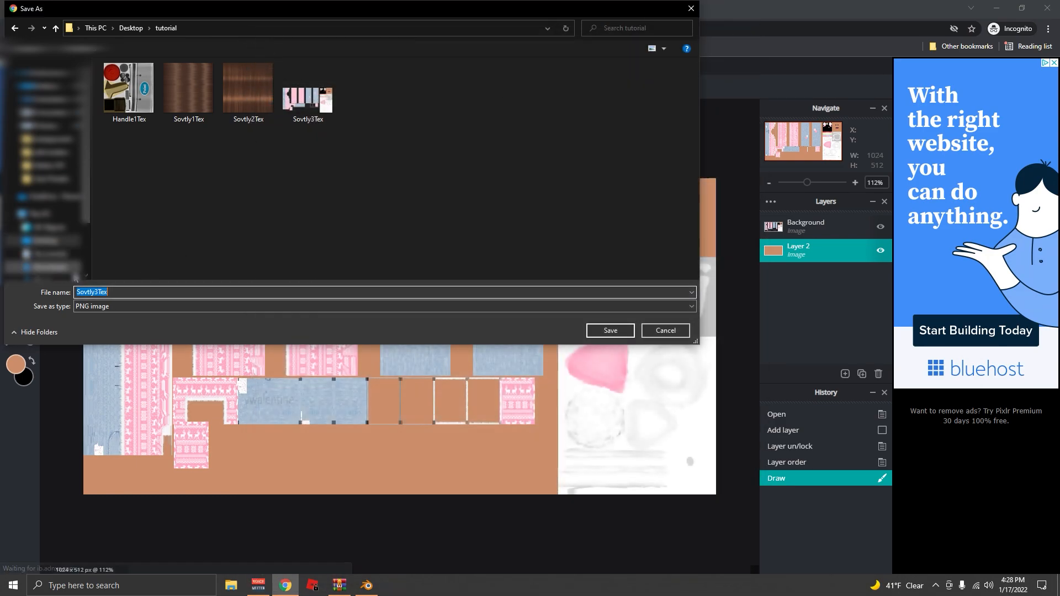
pyautogui.click(79, 294)
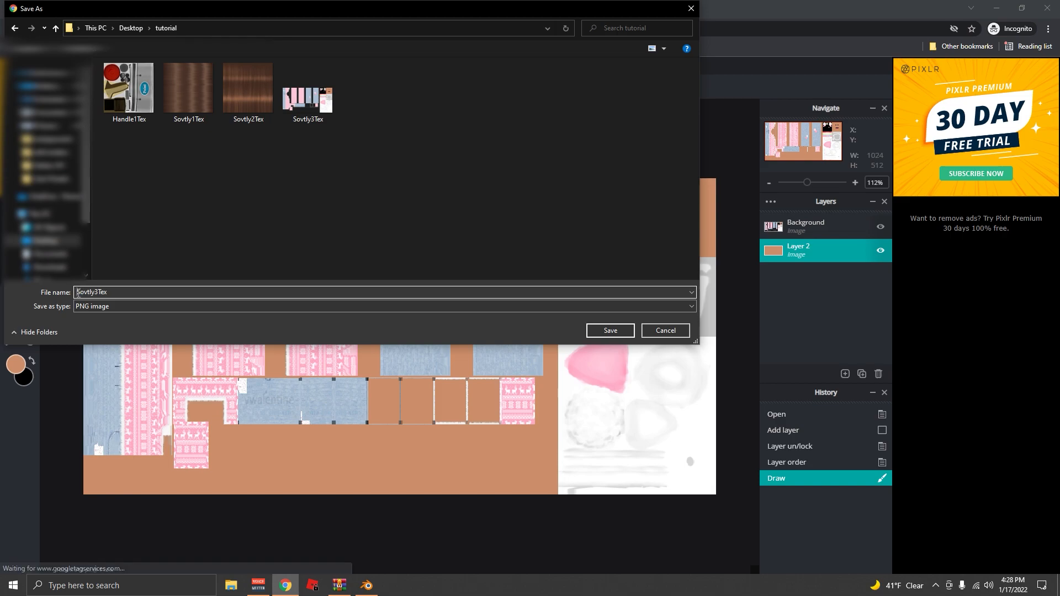
pyautogui.press('Return')
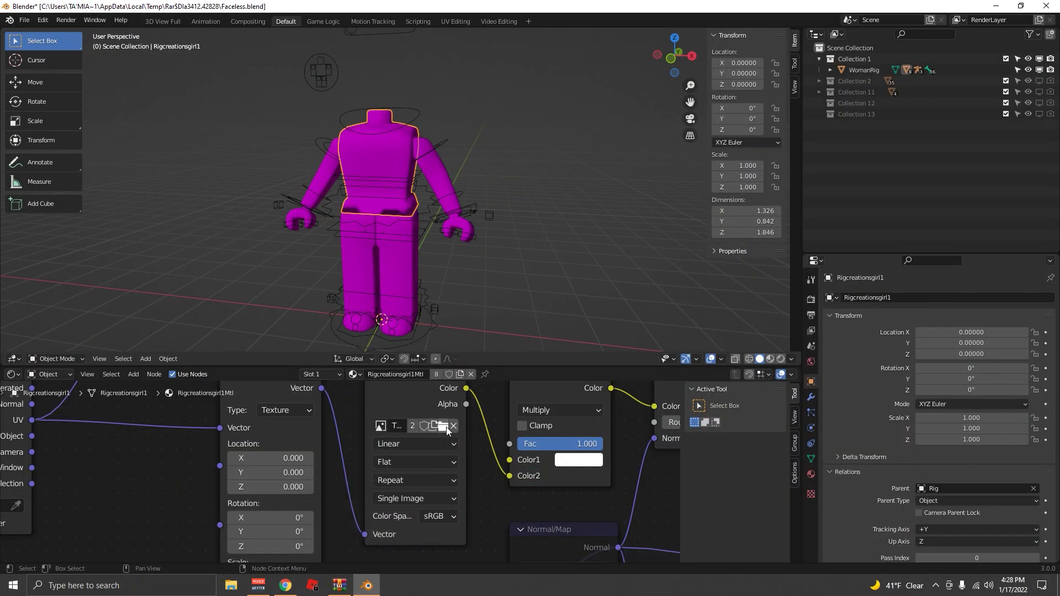
# Switch to Blender and replace the body material's image texture with !Sovtly3Tex.png from the tutorial folder
pyautogui.click(443, 426)
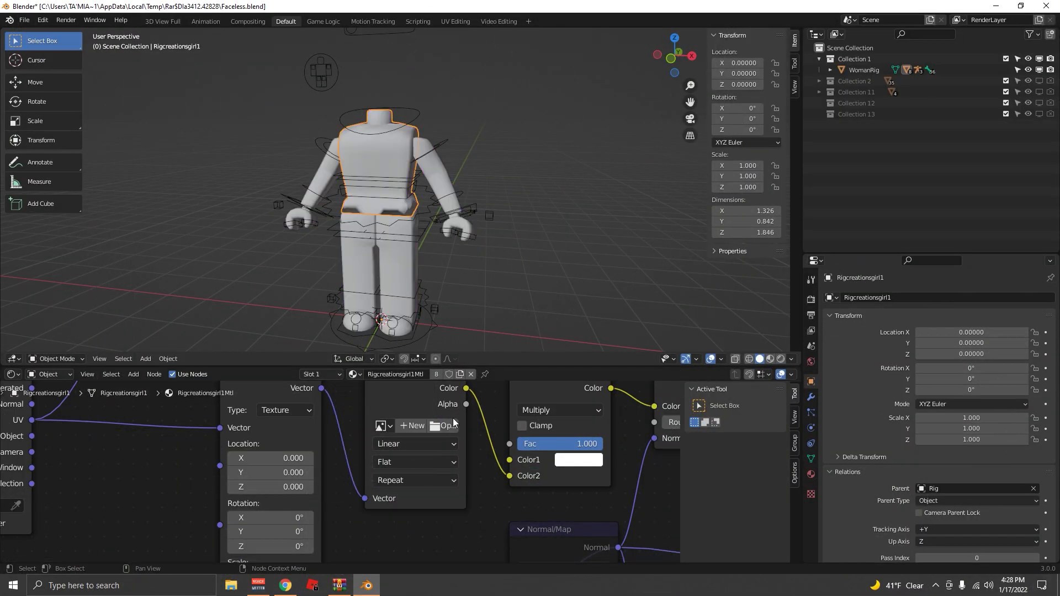
pyautogui.click(270, 213)
pyautogui.click(416, 238)
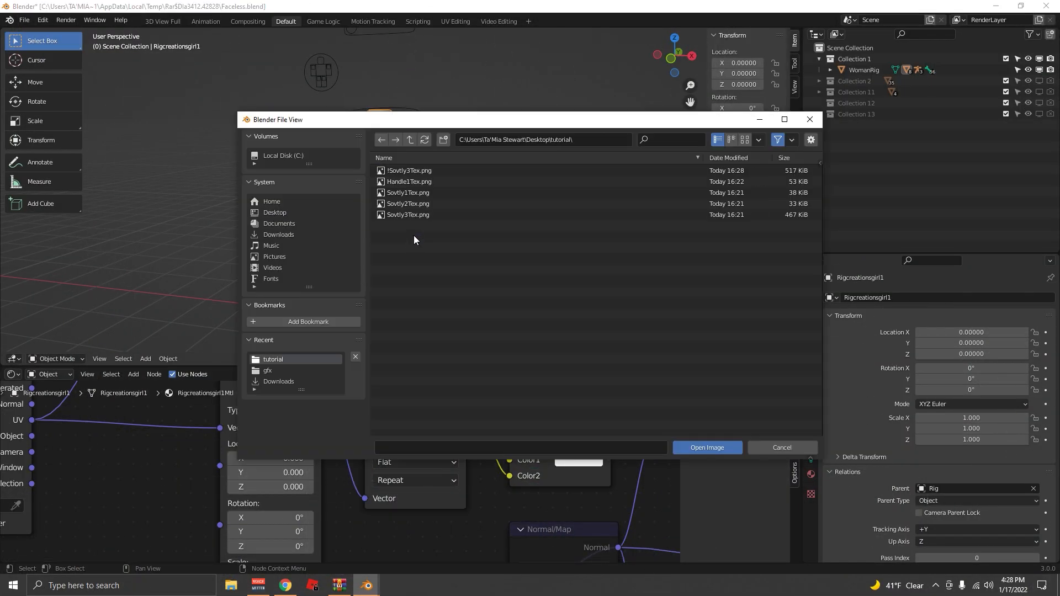
pyautogui.click(390, 170)
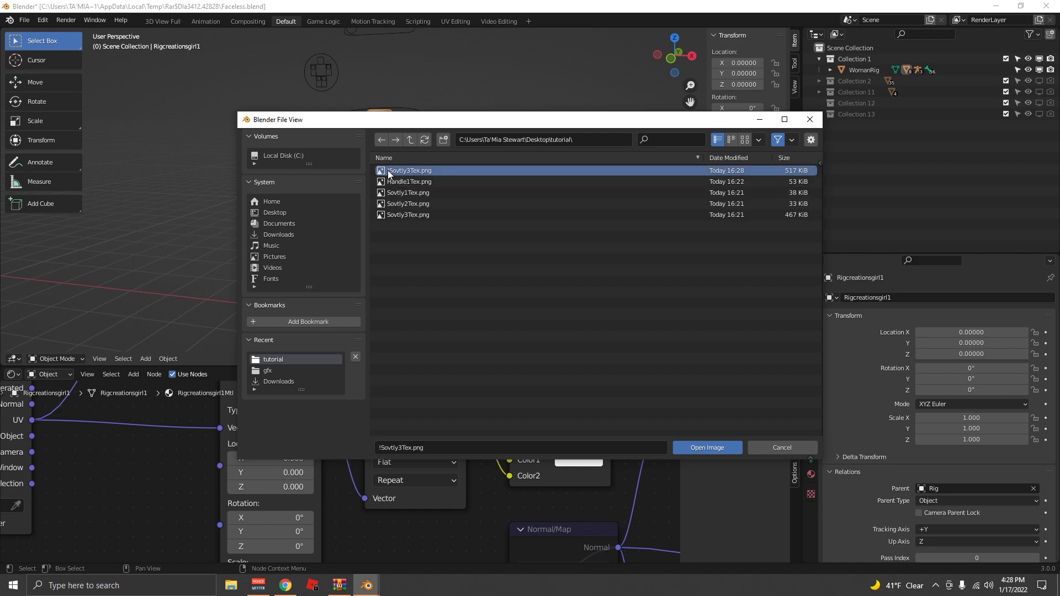
pyautogui.click(707, 447)
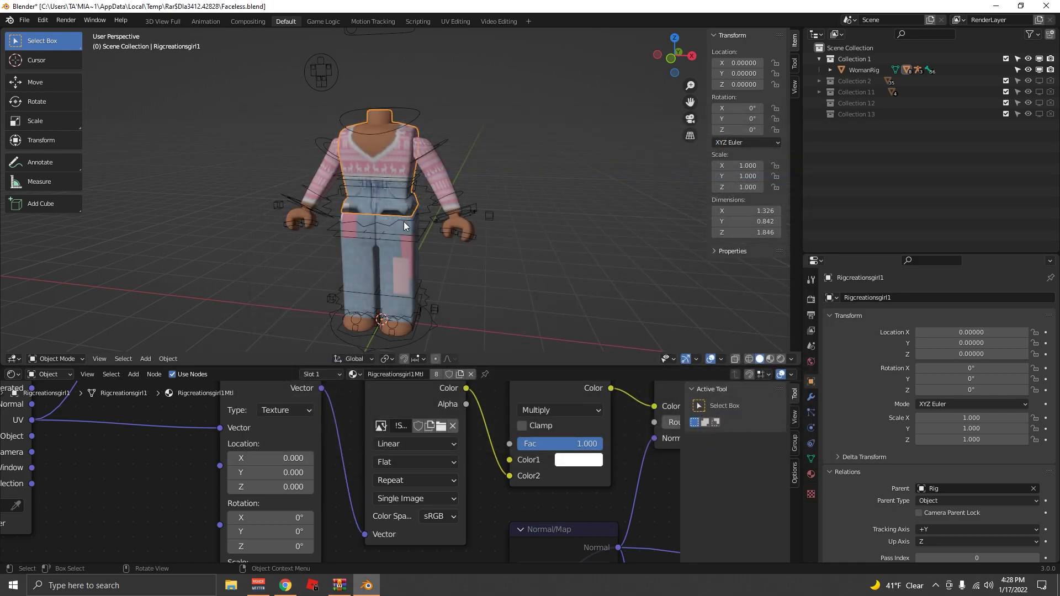
# Enlarge the 3D viewport over the shader editor and frame the whole rig from the front
pyautogui.moveTo(528, 367); pyautogui.dragTo(559, 564)
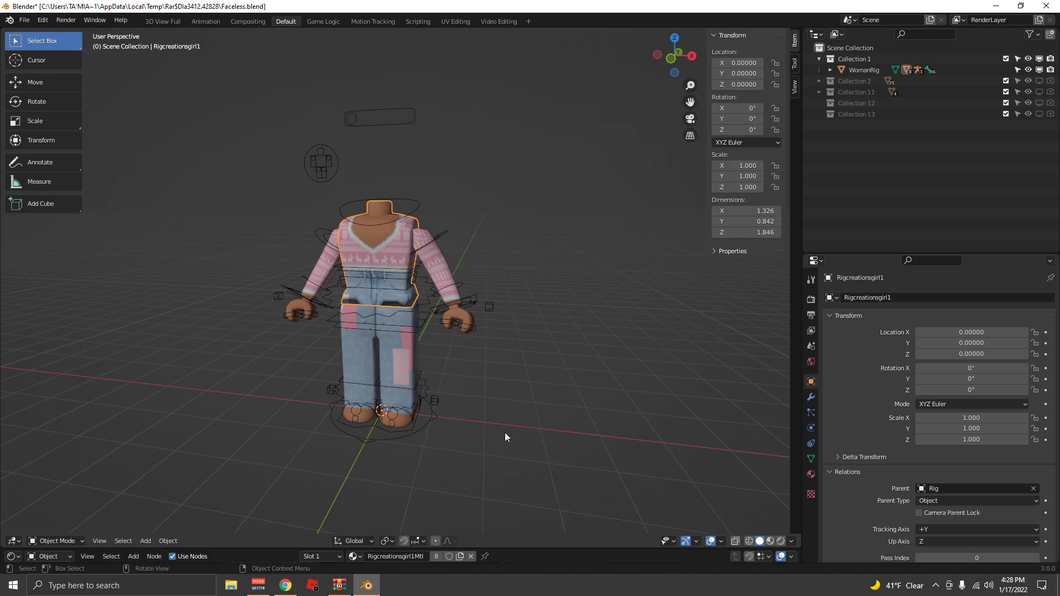
pyautogui.hotkey('shift', '`')
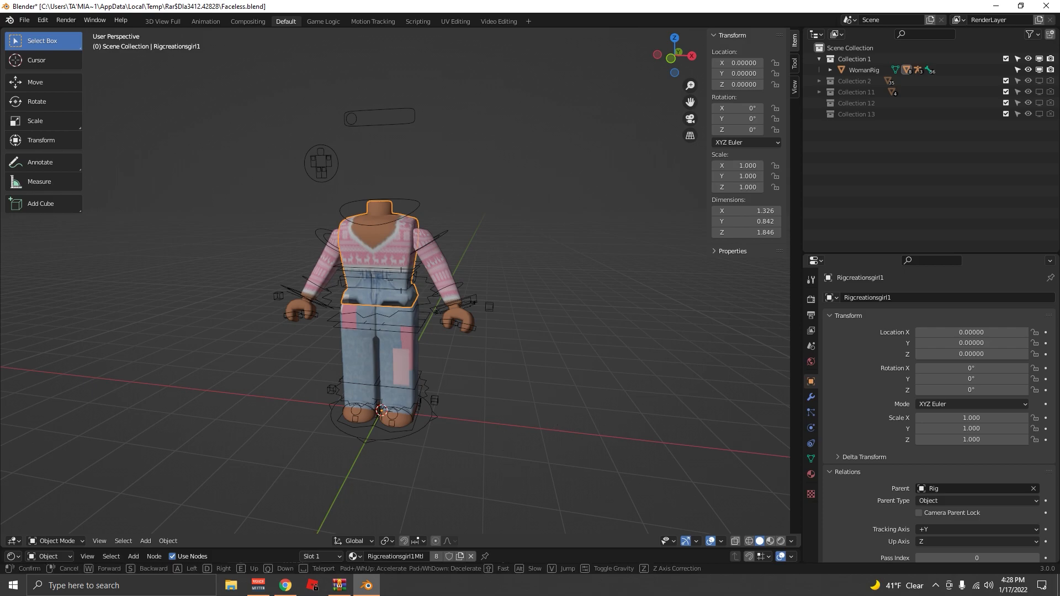
pyautogui.press('d')
pyautogui.press('s')
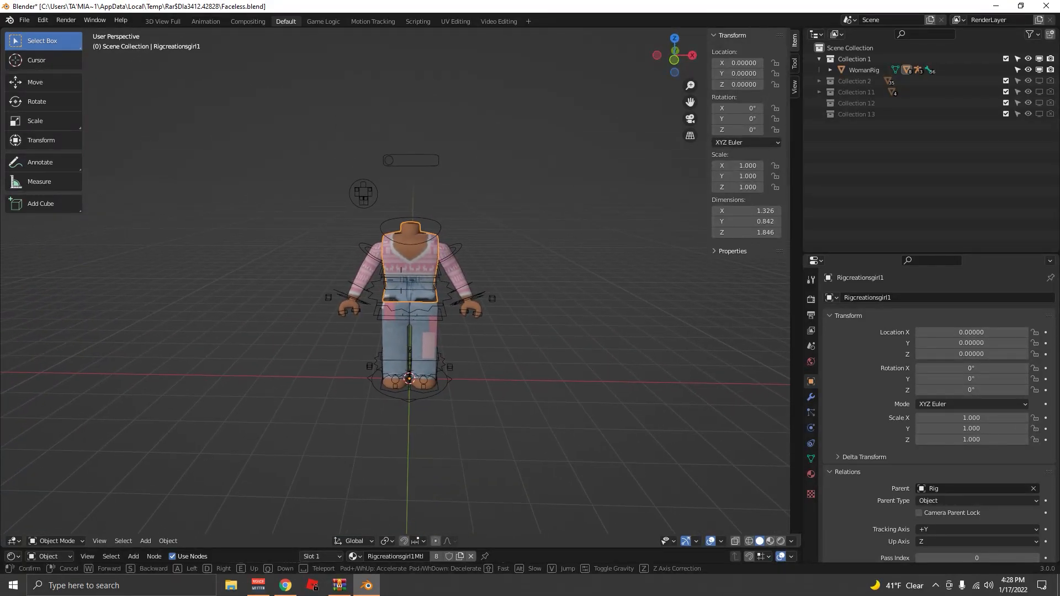
pyautogui.click(475, 240)
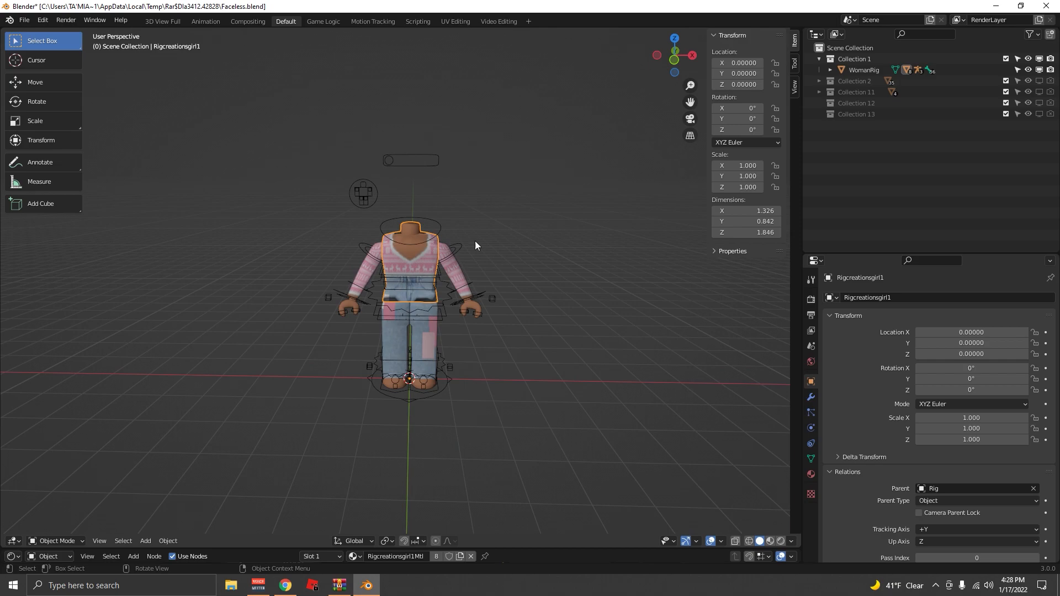
# Start importing a Wavefront (.obj) model into the scene
pyautogui.click(414, 267)
pyautogui.click(24, 20)
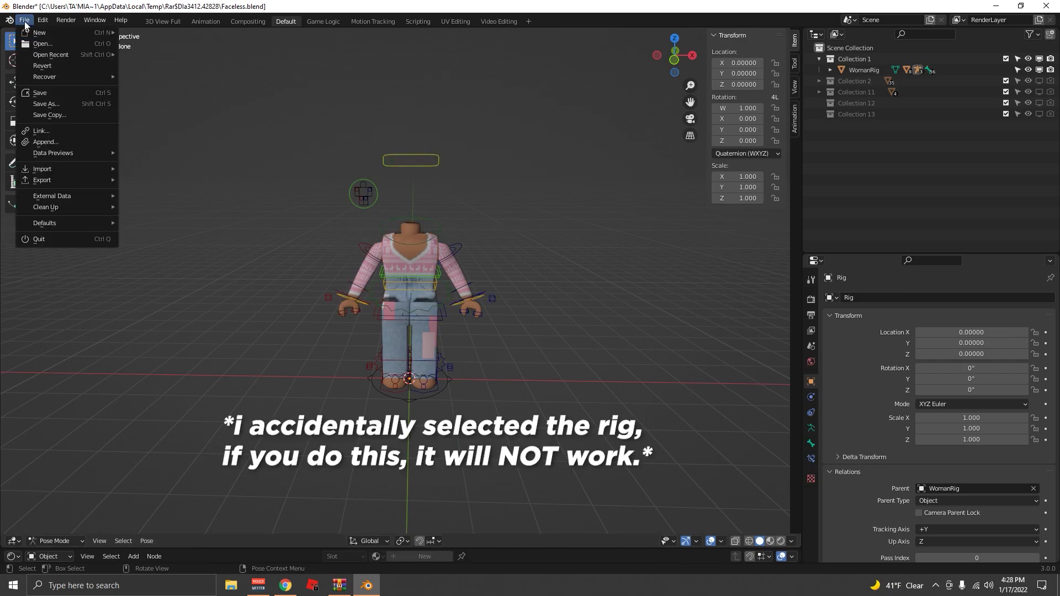
pyautogui.moveTo(56, 169)
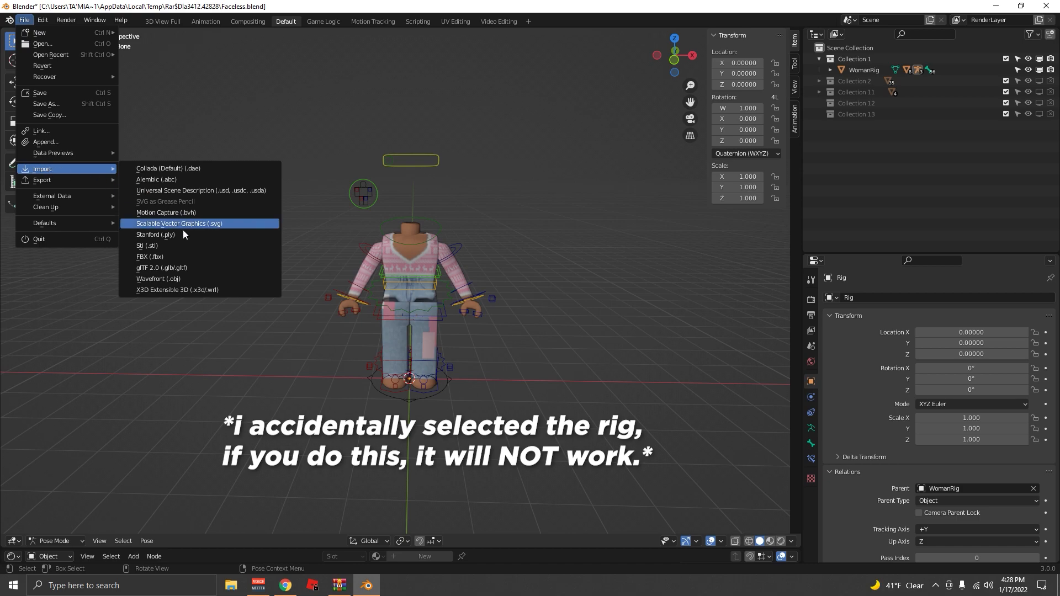
pyautogui.click(158, 278)
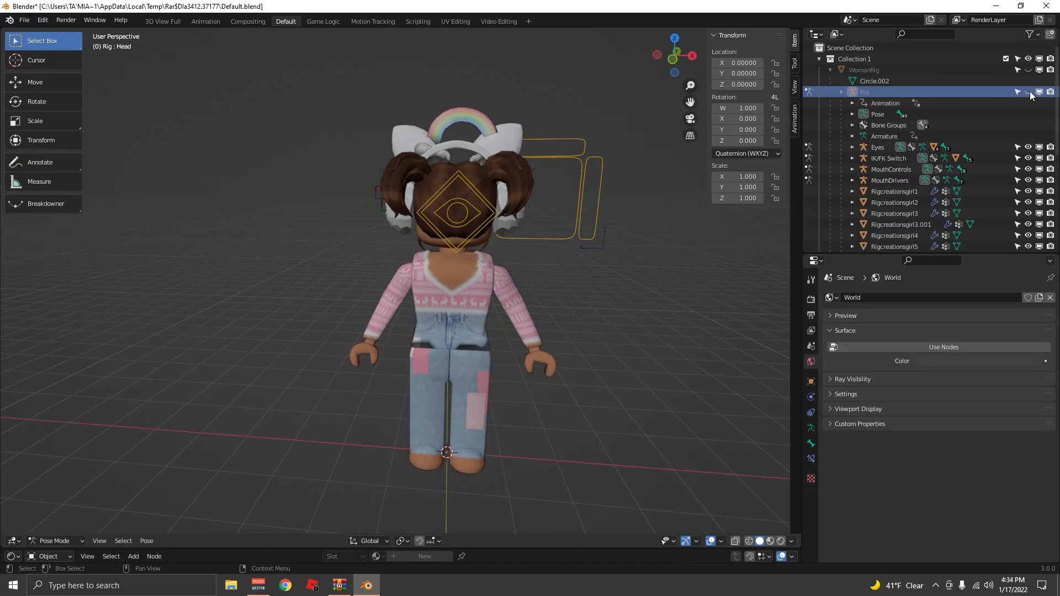
# Select accessories Sovtly1 to Sovtly7 and rotate them to 180° about Z so they face forward
pyautogui.scroll(-8, 957, 139)
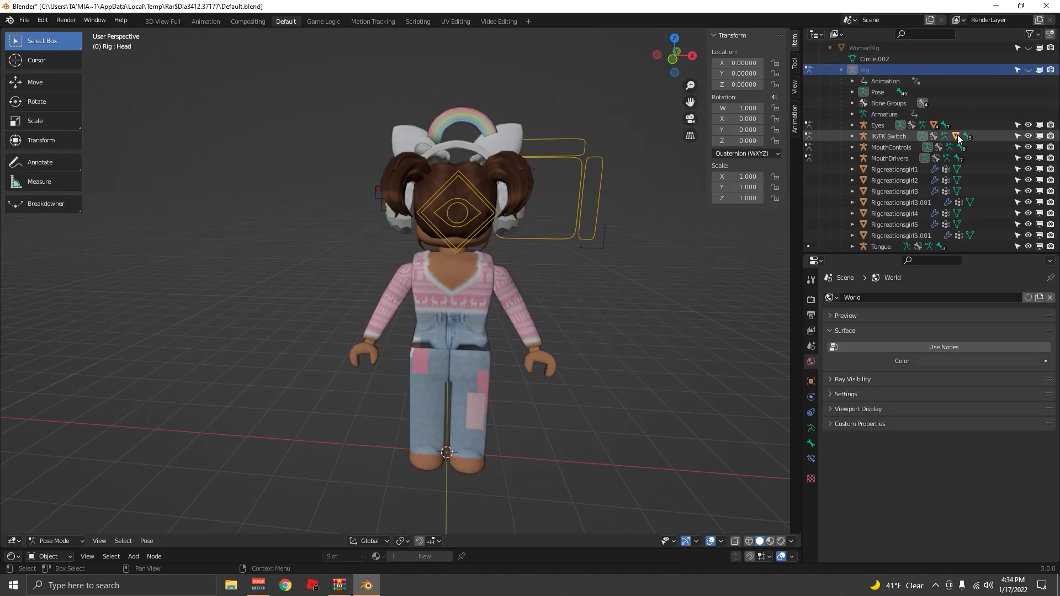
pyautogui.click(849, 175)
pyautogui.keyDown('shift'); pyautogui.click(841, 243); pyautogui.keyUp('shift')
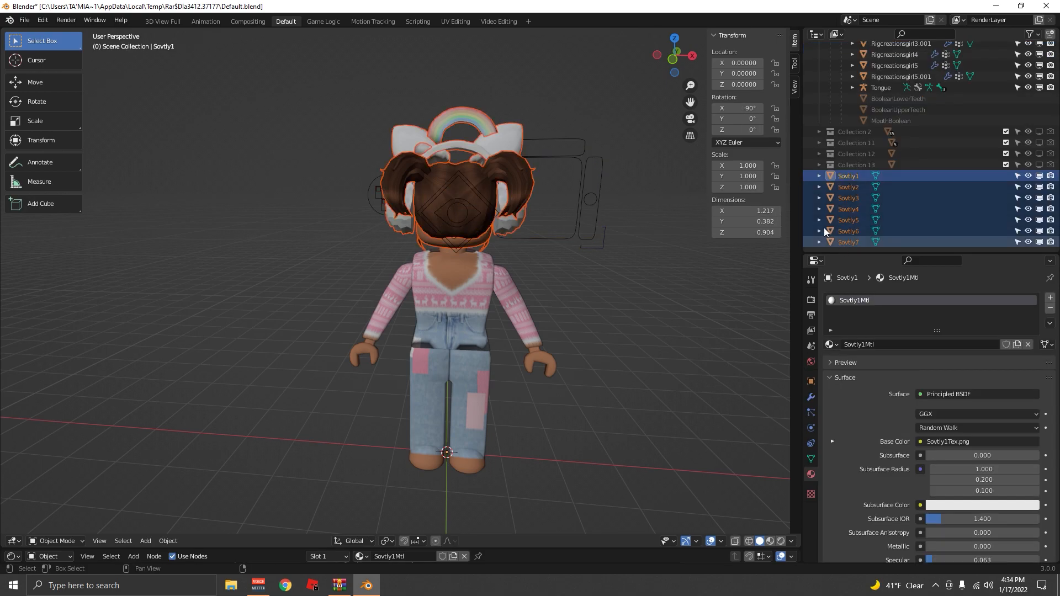
pyautogui.click(36, 102)
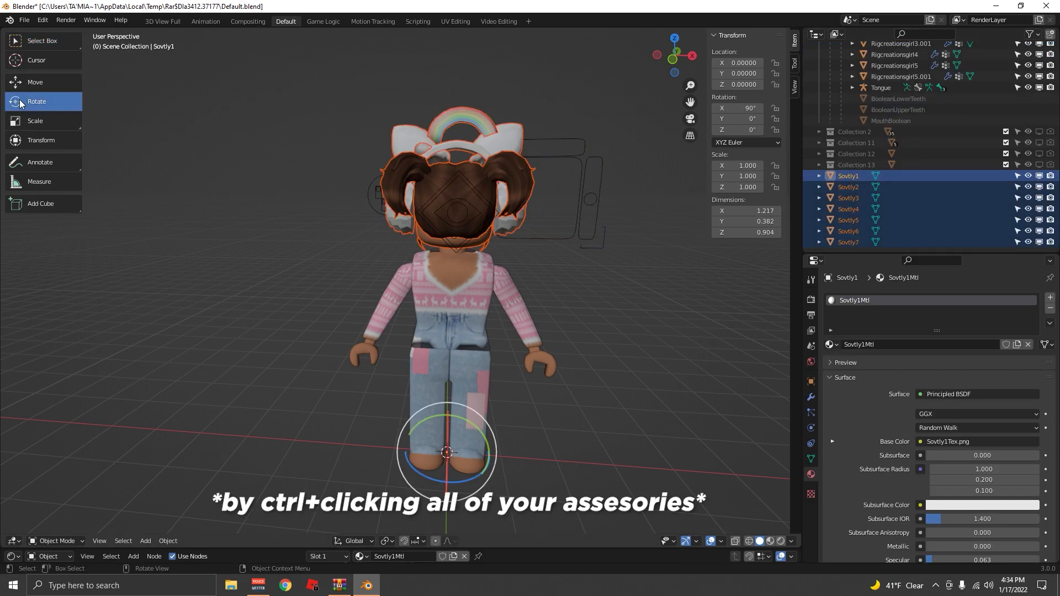
pyautogui.moveTo(469, 478); pyautogui.dragTo(514, 371)
pyautogui.click(742, 129)
pyautogui.write('180')
pyautogui.press('Return')
pyautogui.click(577, 360)
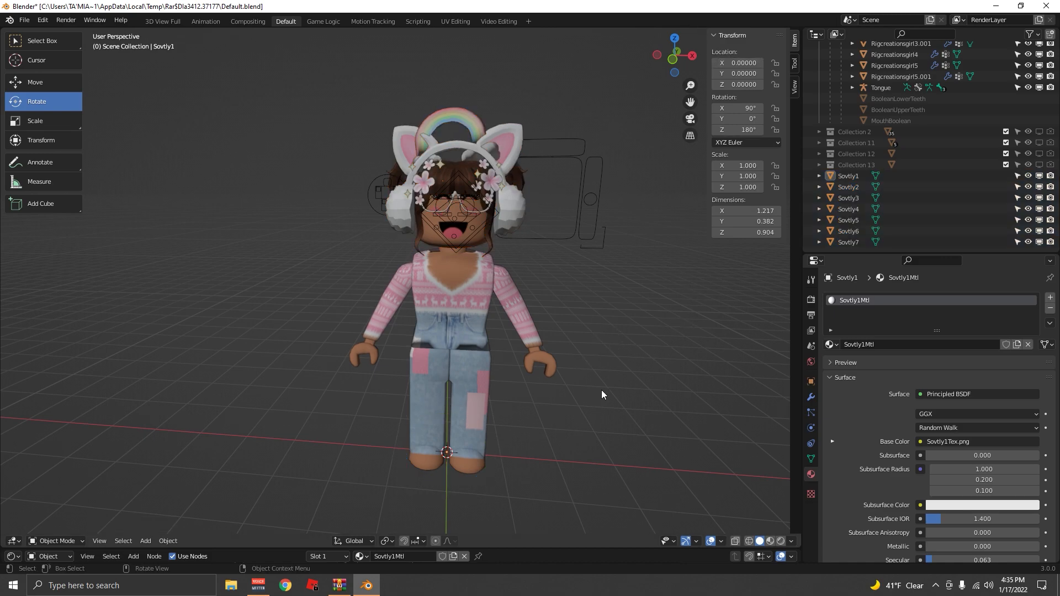
# Unhide the WomanRig and Rig objects in the viewport
pyautogui.scroll(8, 922, 108)
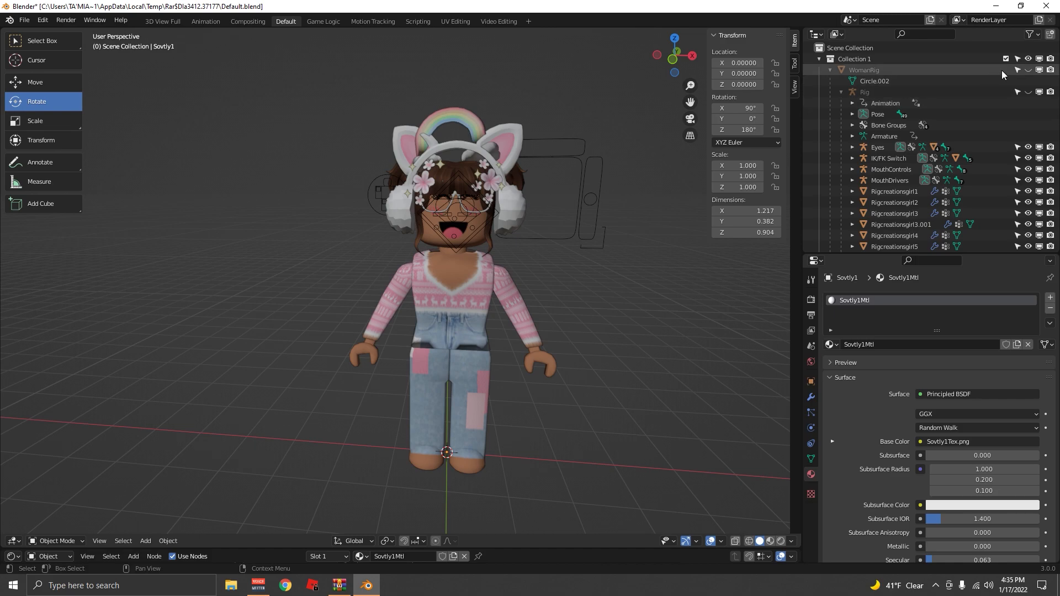
pyautogui.click(1028, 69)
pyautogui.click(1028, 91)
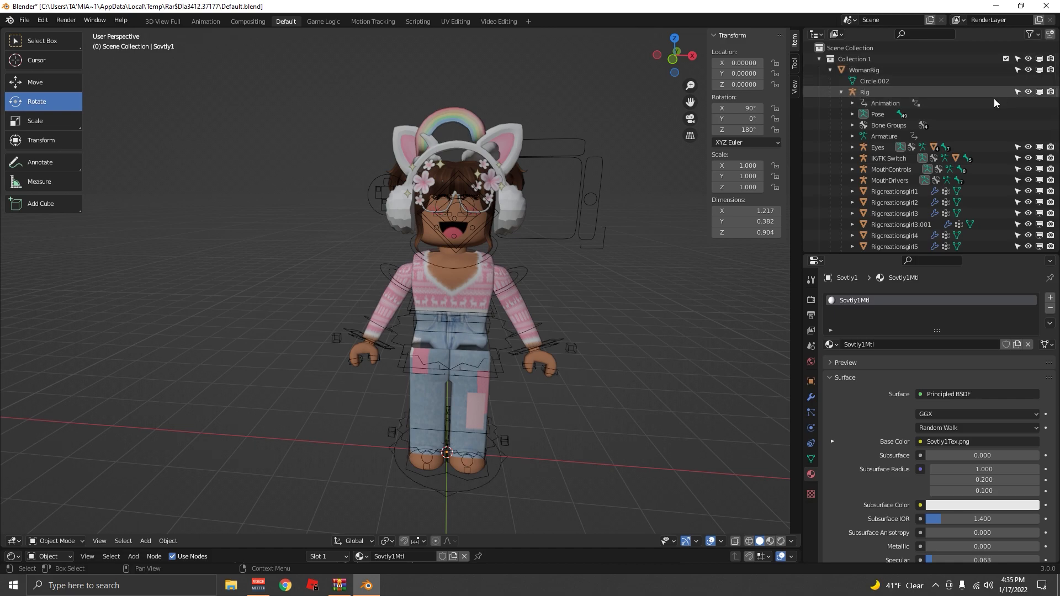
# Pose the rig's left arm outward by rotating its upper-arm and forearm bones
pyautogui.hotkey('shift', '`')
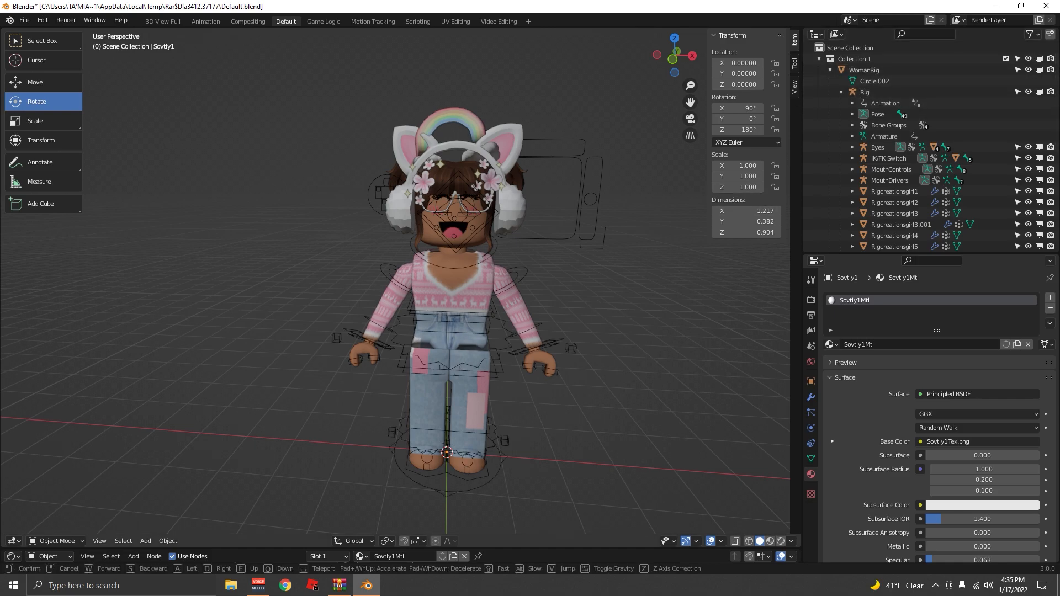
pyautogui.press('w')
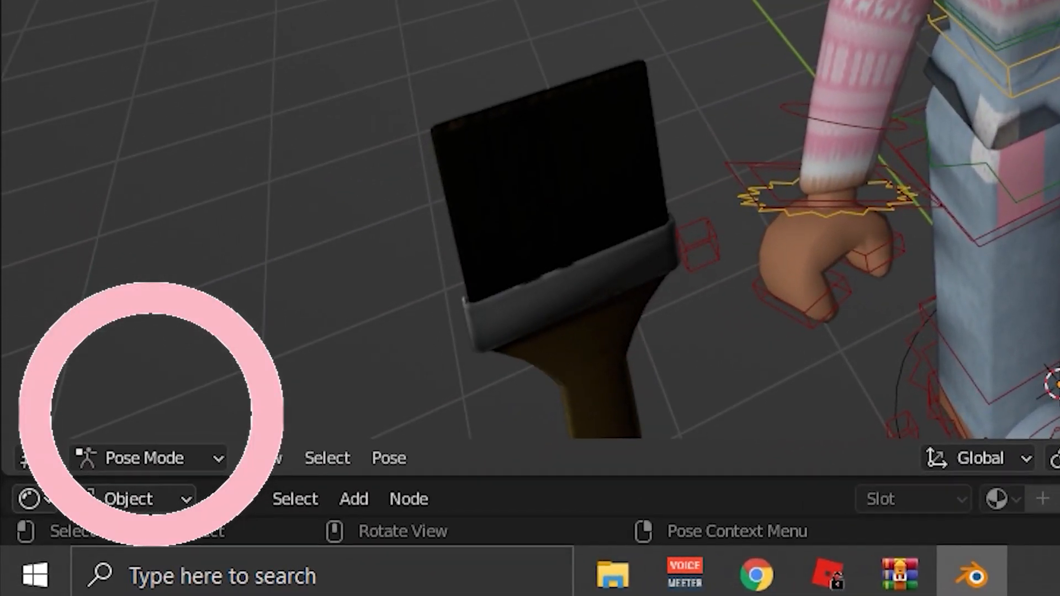
pyautogui.moveTo(447, 166); pyautogui.dragTo(441, 187)
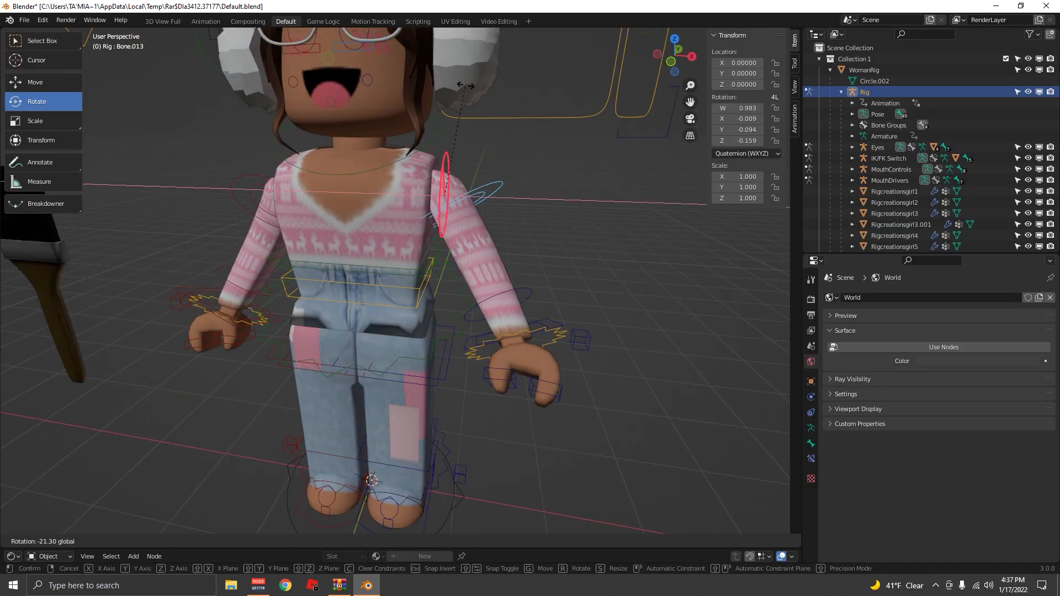
pyautogui.click(481, 276)
pyautogui.moveTo(473, 237); pyautogui.dragTo(480, 282)
# Bend the rig's right arm inward by rotating its upper-arm and forearm bones
pyautogui.click(265, 182)
pyautogui.moveTo(309, 163); pyautogui.dragTo(326, 185)
pyautogui.click(251, 248)
pyautogui.click(43, 82)
pyautogui.click(44, 101)
pyautogui.moveTo(259, 196); pyautogui.dragTo(227, 191)
pyautogui.moveTo(226, 254); pyautogui.dragTo(282, 243)
# Refine the right upper-arm bone's position and rotation so the right hand rests near the hip
pyautogui.moveTo(232, 249); pyautogui.dragTo(326, 237, button='middle')
pyautogui.click(44, 82)
pyautogui.moveTo(383, 214); pyautogui.dragTo(398, 215)
pyautogui.click(43, 101)
pyautogui.moveTo(354, 238); pyautogui.dragTo(347, 184)
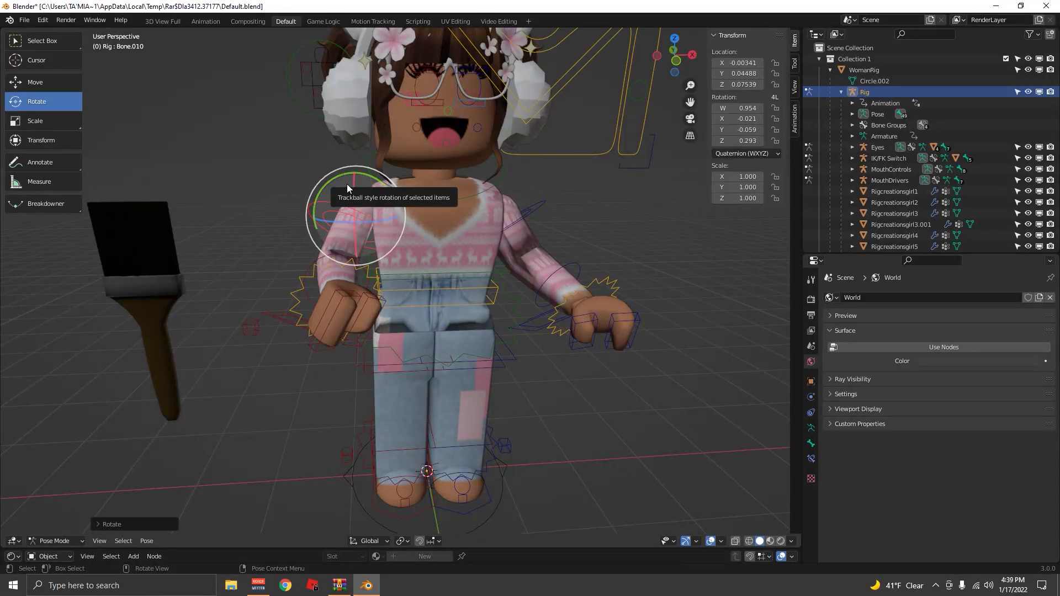
pyautogui.click(43, 82)
pyautogui.moveTo(347, 184)
pyautogui.mouseDown()
pyautogui.moveTo(364, 204)
pyautogui.moveTo(409, 220)
pyautogui.mouseUp()
pyautogui.click(43, 101)
# Move the Handle1 paintbrush across to the rig's outstretched left hand
pyautogui.moveTo(160, 288); pyautogui.dragTo(287, 289)
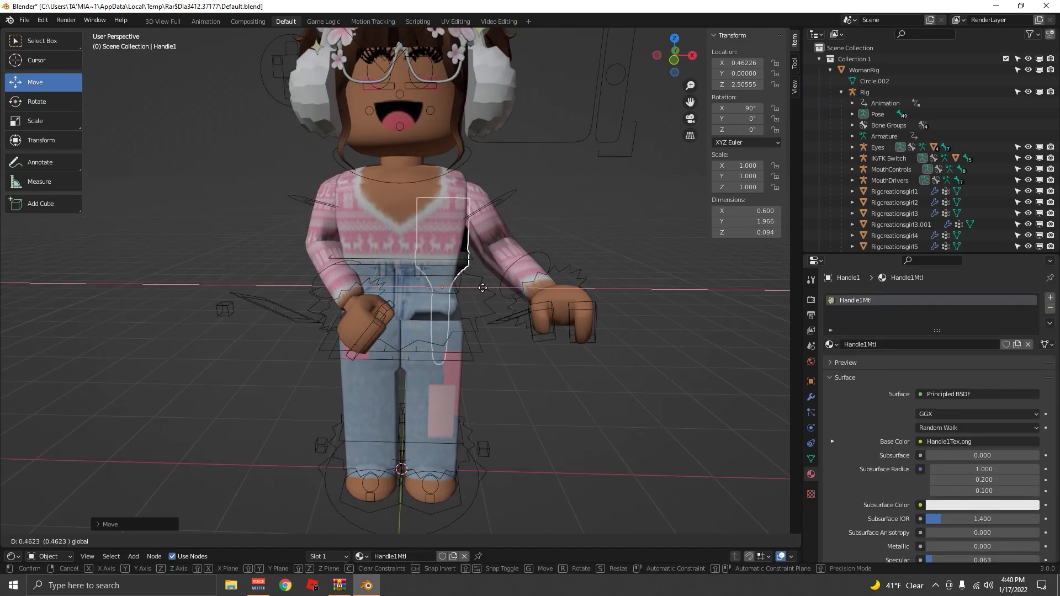
pyautogui.moveTo(627, 317)
pyautogui.mouseDown()
pyautogui.moveTo(580, 327)
pyautogui.moveTo(576, 305)
pyautogui.moveTo(615, 228)
pyautogui.mouseUp()
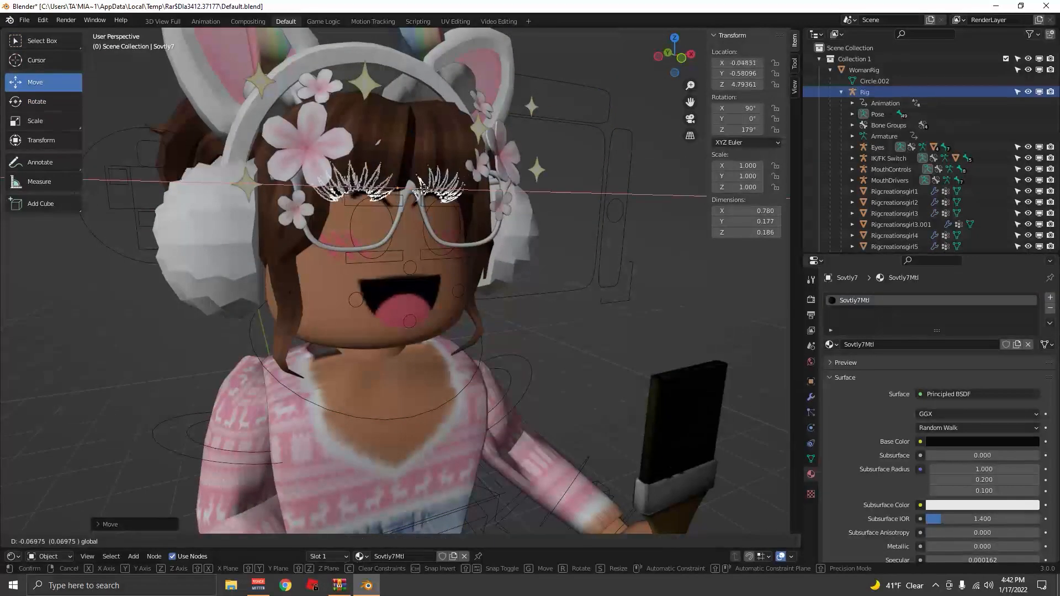
# Move the Sovtly7 eyelashes into place on the character's face
pyautogui.click(446, 246)
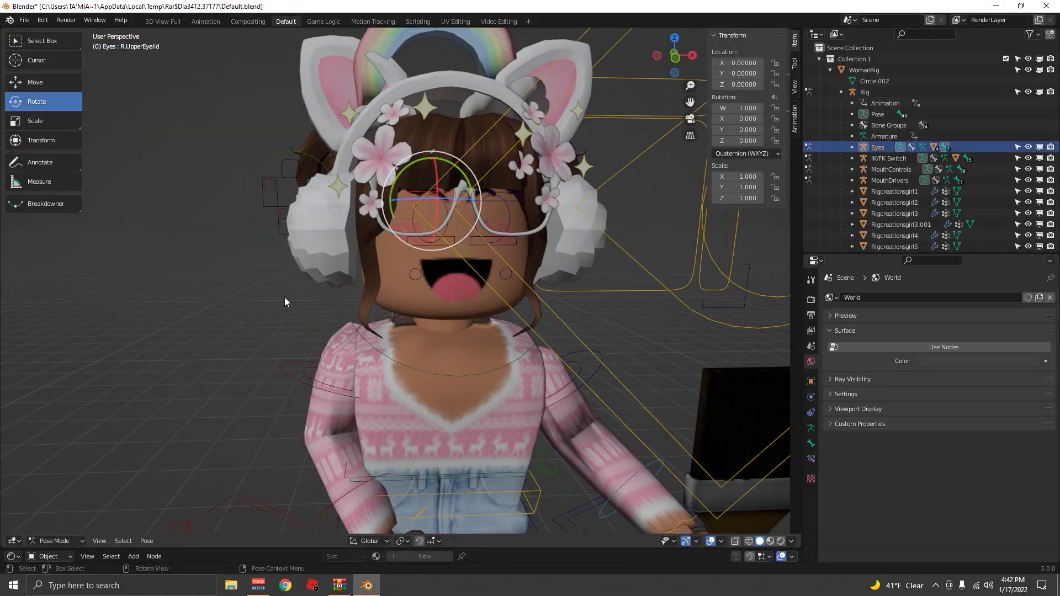
pyautogui.hotkey('shift', 'space')
pyautogui.press('s')
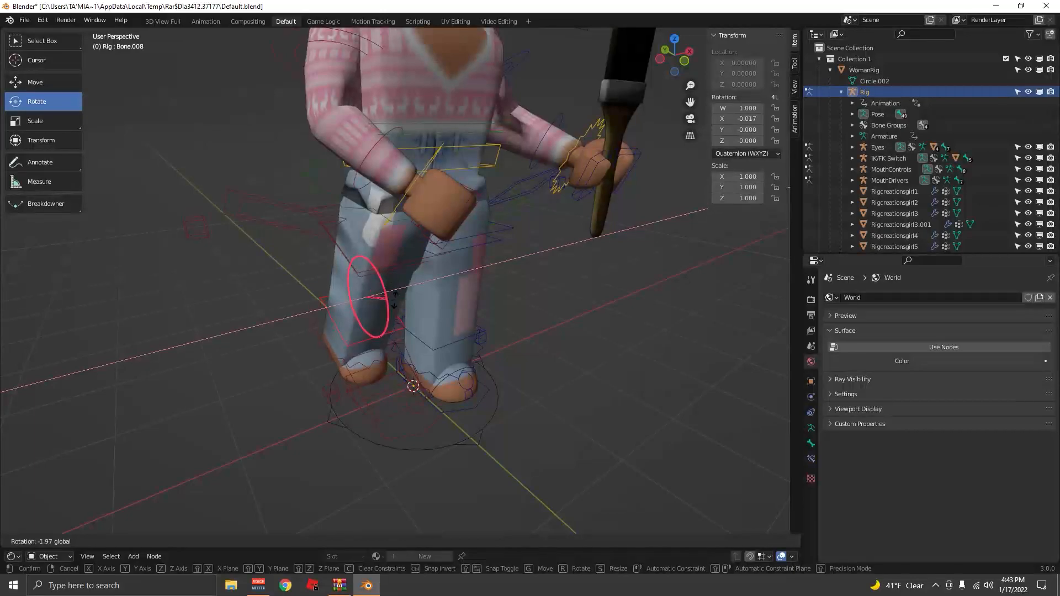
# Refine the rig's standing pose by rotating its right leg bones and right hand bone
pyautogui.moveTo(394, 299); pyautogui.dragTo(395, 318)
pyautogui.moveTo(425, 409); pyautogui.dragTo(434, 425)
pyautogui.click(474, 210)
pyautogui.click(381, 249)
pyautogui.moveTo(389, 221); pyautogui.dragTo(398, 245)
pyautogui.moveTo(387, 212); pyautogui.dragTo(395, 213)
pyautogui.click(394, 211)
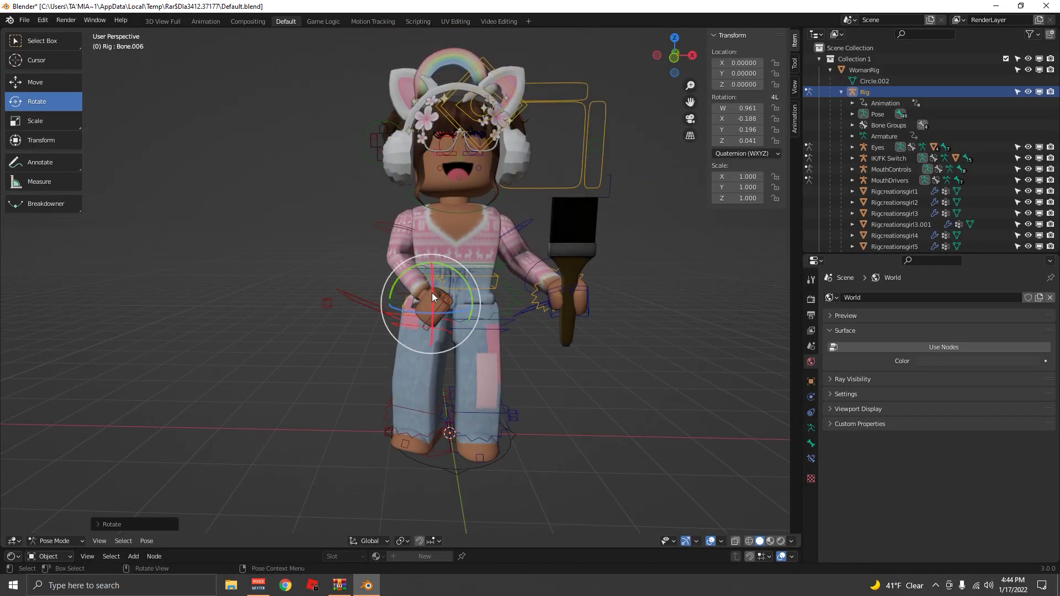
pyautogui.moveTo(432, 293); pyautogui.dragTo(284, 293)
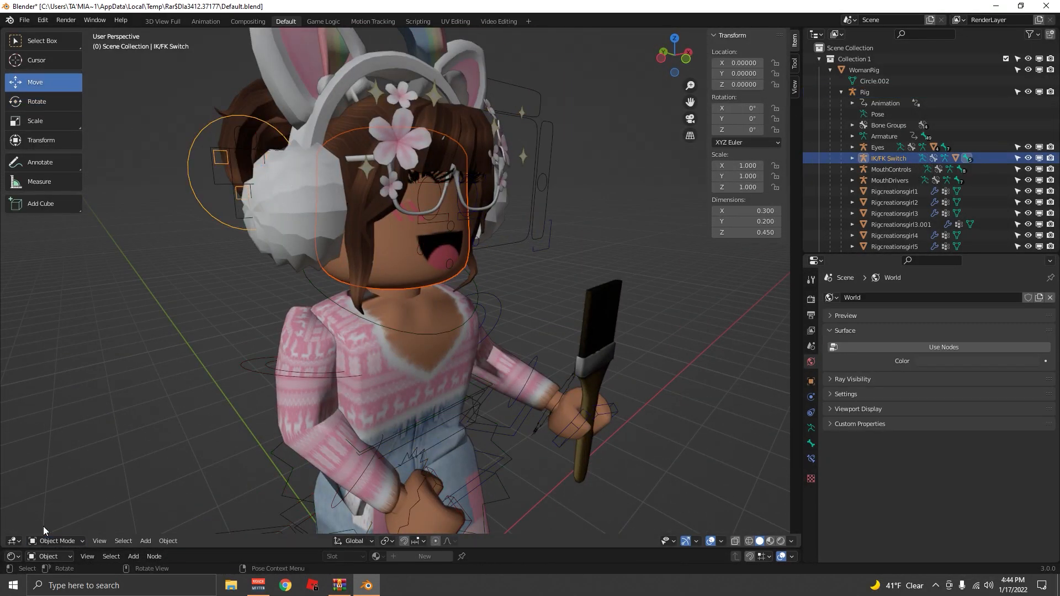
# Rotate the Sovtly5 accessory on the character's head to about X 86.9°, Y -0.693° and Z 161°
pyautogui.moveTo(414, 207); pyautogui.dragTo(393, 194)
pyautogui.click(43, 82)
pyautogui.click(43, 102)
pyautogui.moveTo(361, 243); pyautogui.dragTo(360, 239)
pyautogui.moveTo(416, 214); pyautogui.dragTo(419, 218)
pyautogui.click(551, 147)
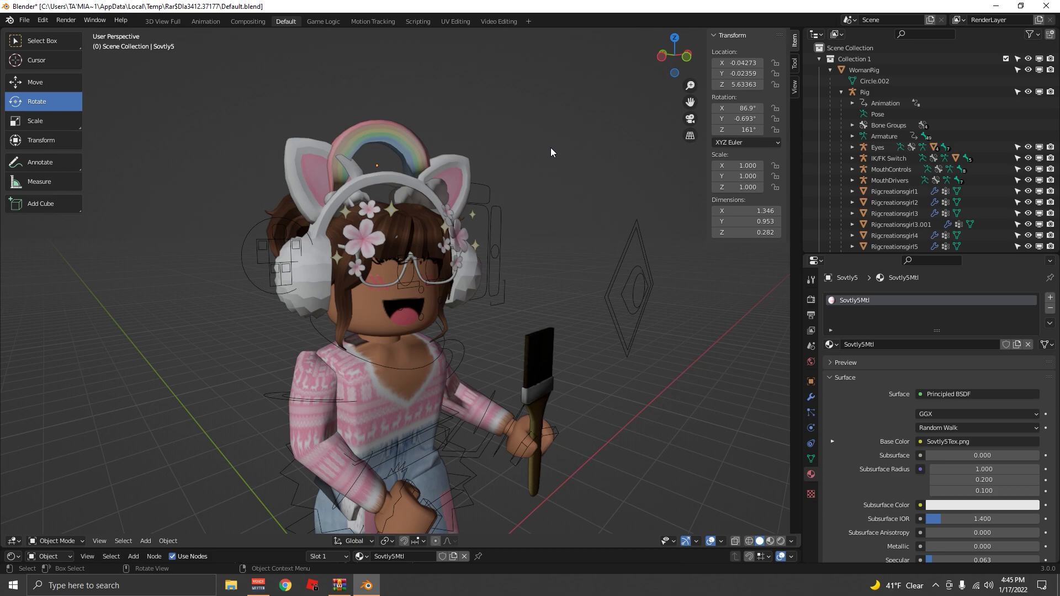
# Add a camera to the scene and look through it
pyautogui.hotkey('shift', 'a')
pyautogui.moveTo(551, 148)
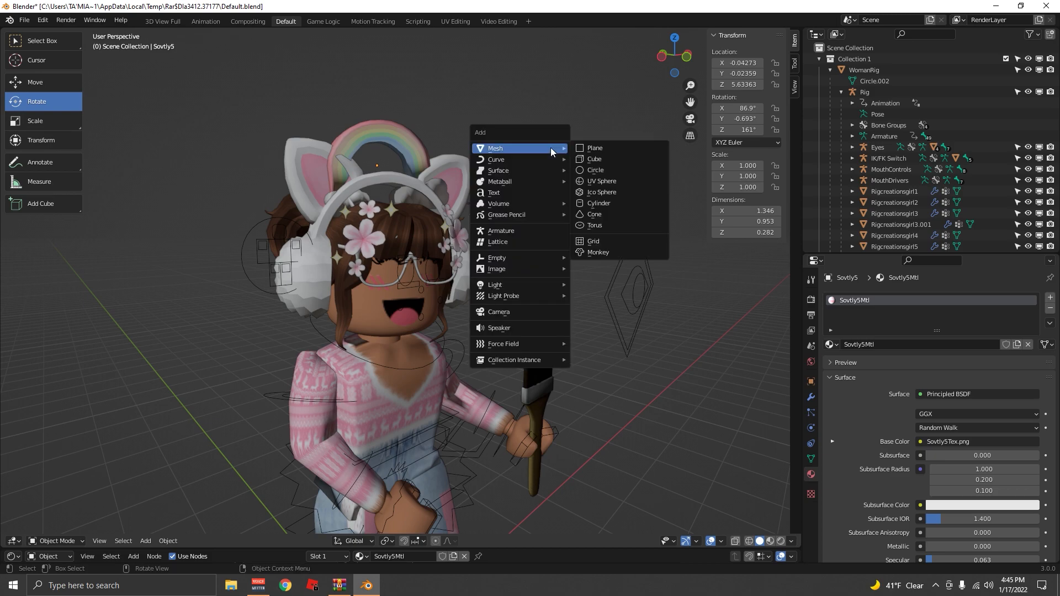
pyautogui.click(506, 313)
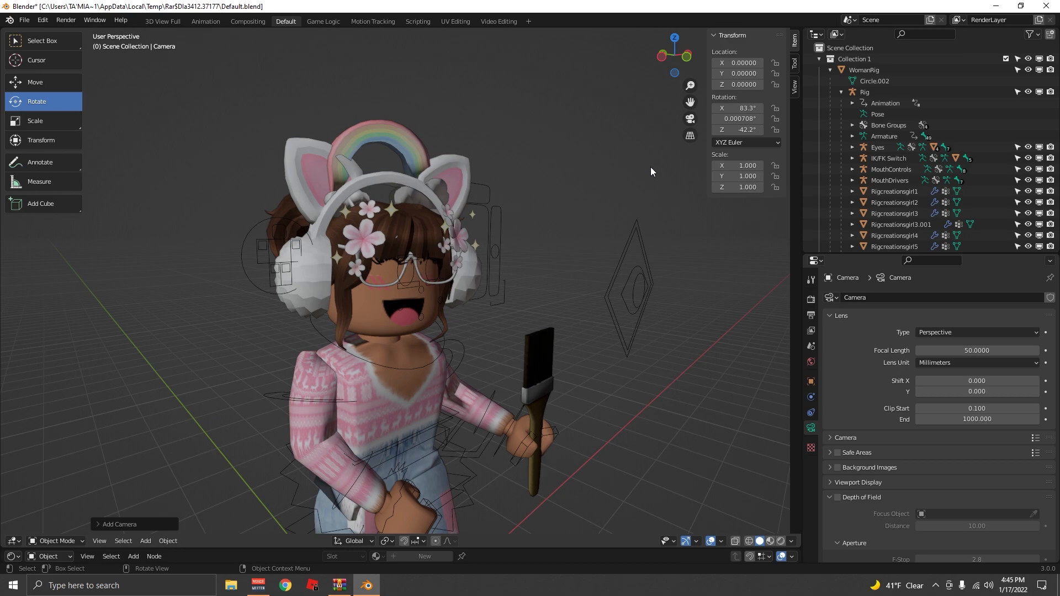
pyautogui.click(690, 120)
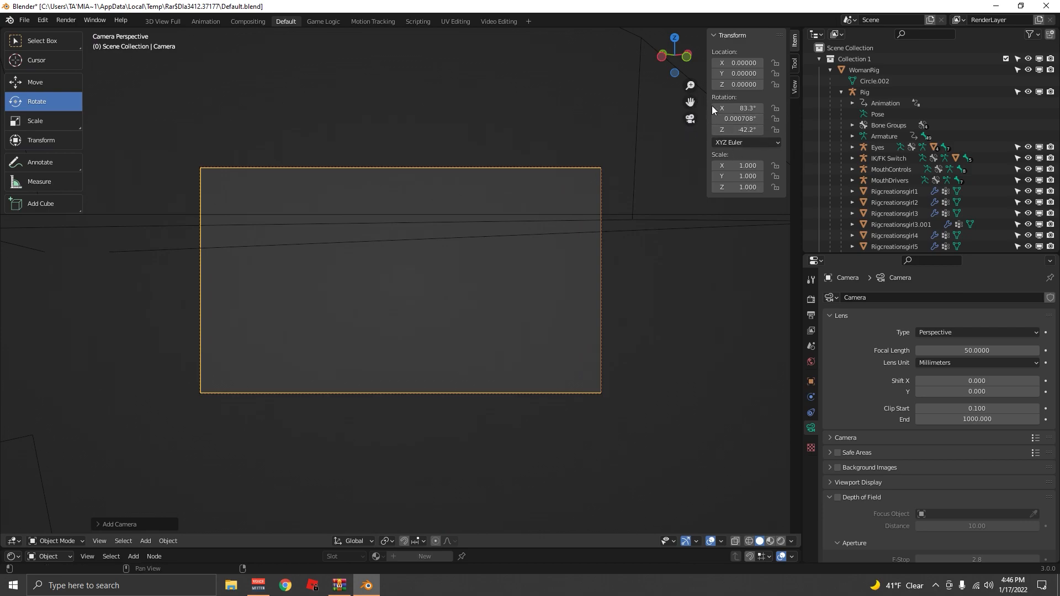
# Fly the camera backward and aim it from the front to frame the character
pyautogui.hotkey('shift', '`')
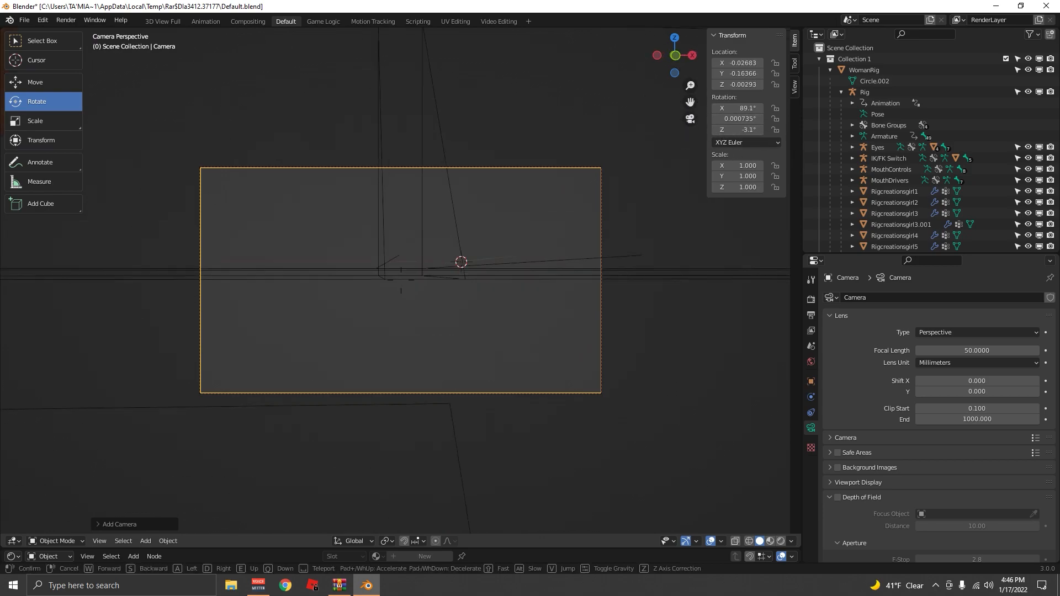
pyautogui.press('s')
pyautogui.press('d')
pyautogui.press('s')
pyautogui.press('w')
pyautogui.press('s')
pyautogui.press('a')
pyautogui.press('w')
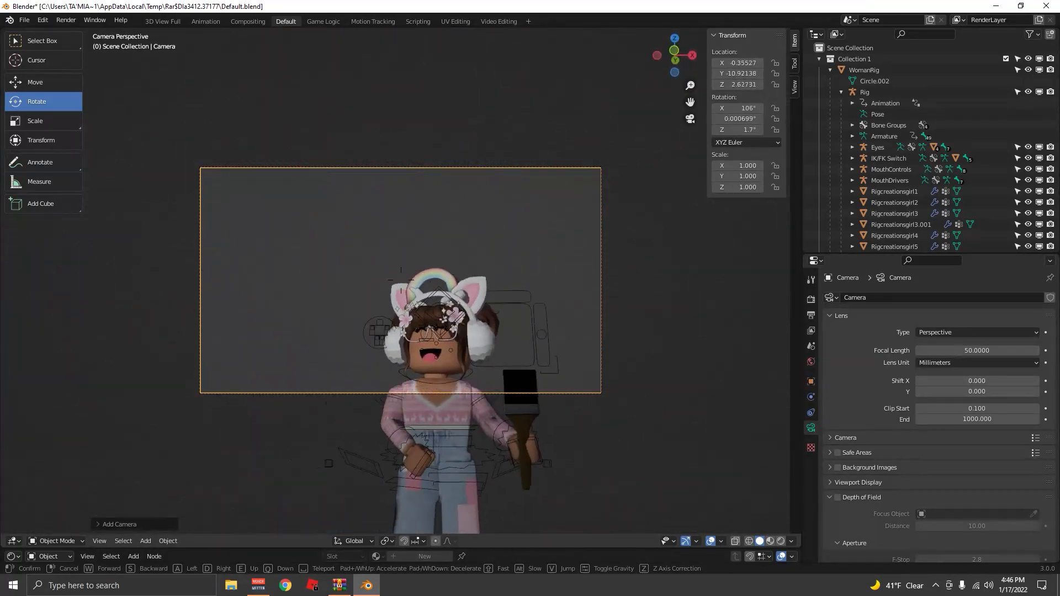
pyautogui.click(492, 295)
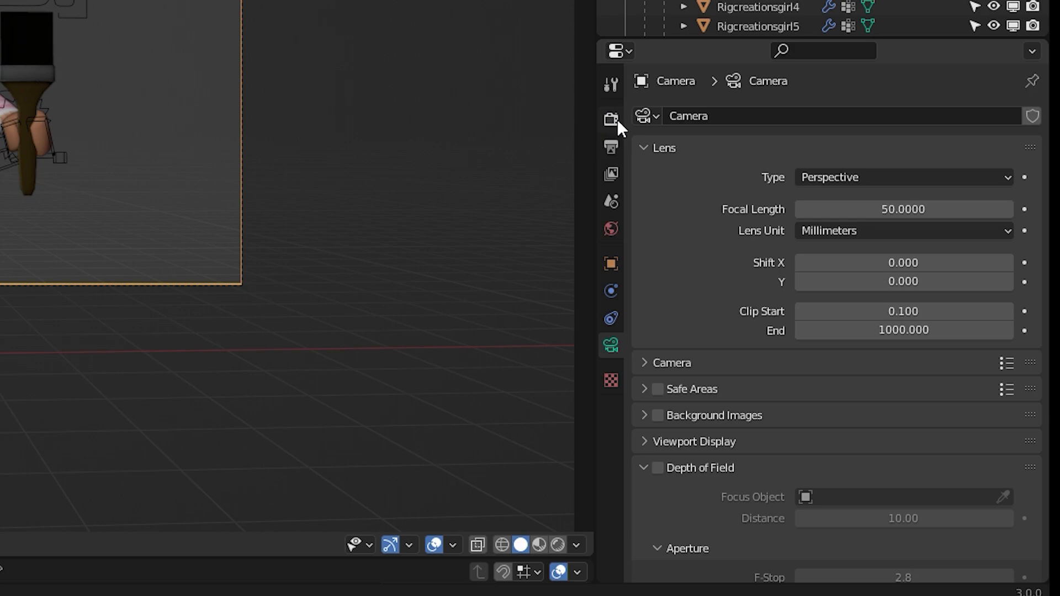
# Keep Cycles as the render engine and enable denoising for both the viewport and the final render
pyautogui.click(811, 300)
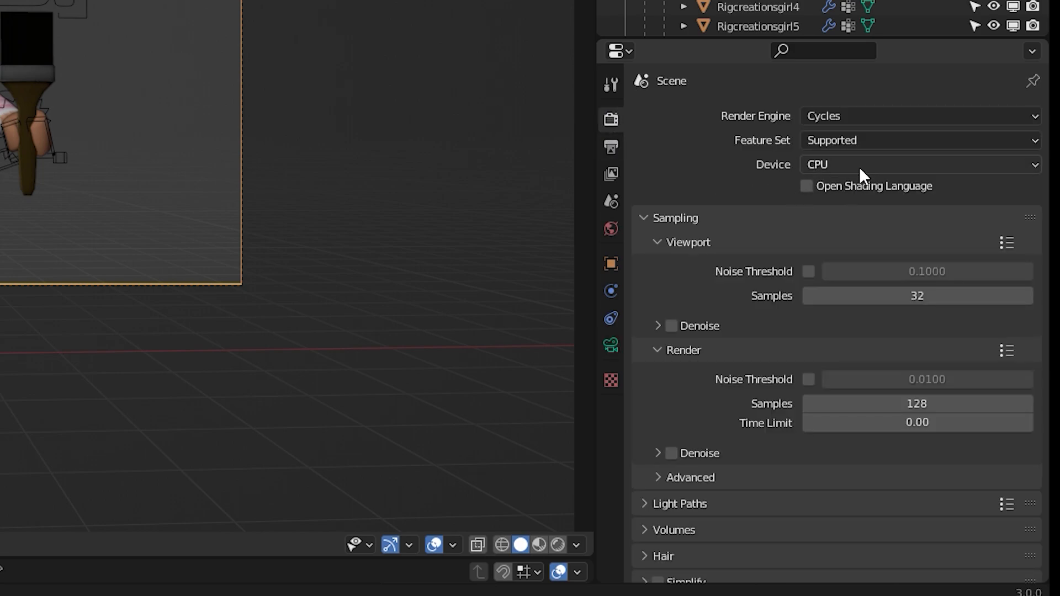
pyautogui.click(859, 116)
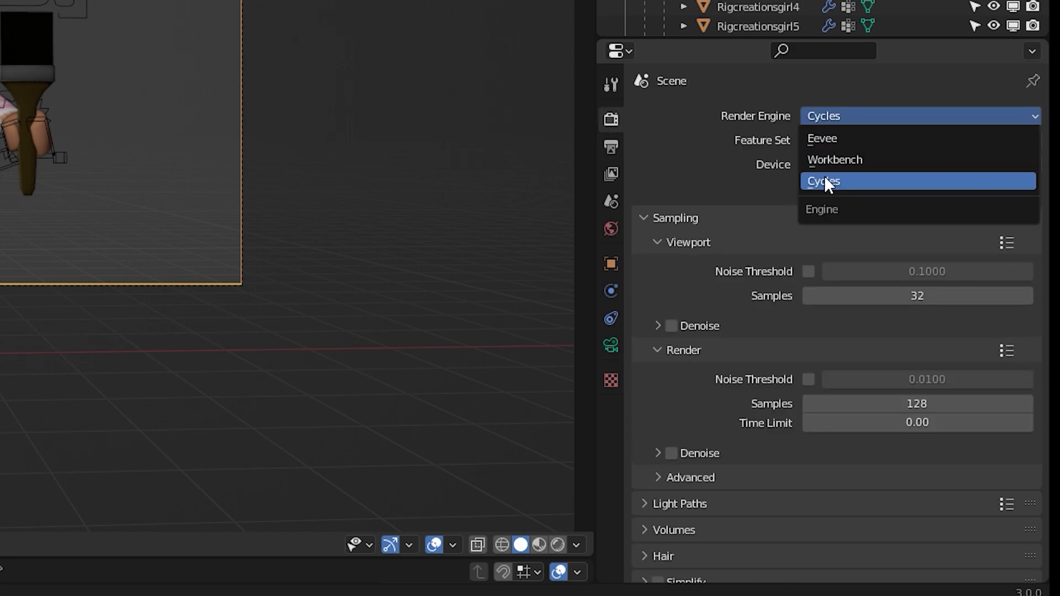
pyautogui.click(845, 185)
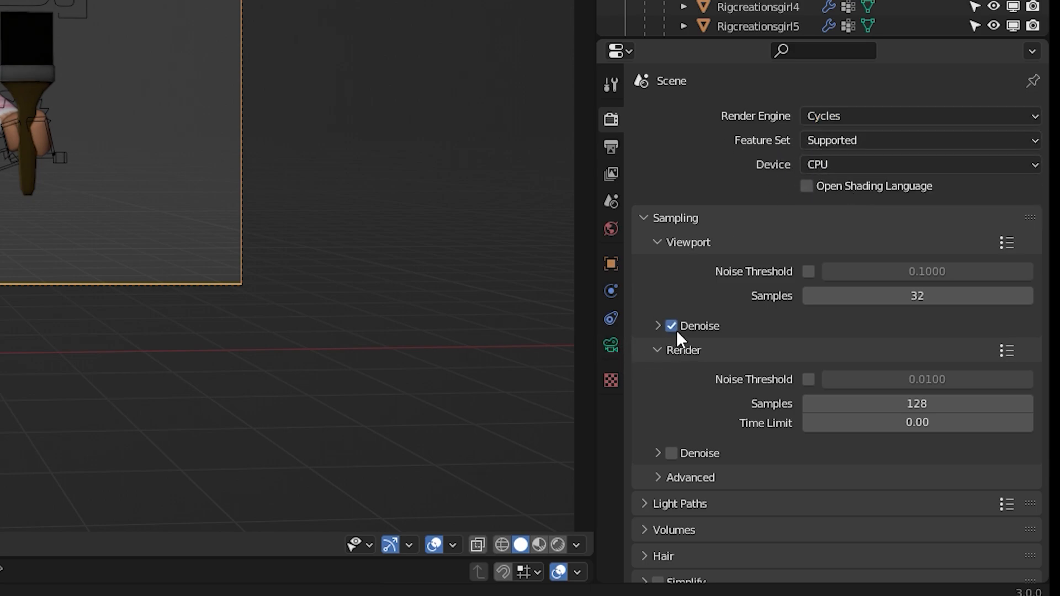
pyautogui.click(673, 460)
pyautogui.click(676, 453)
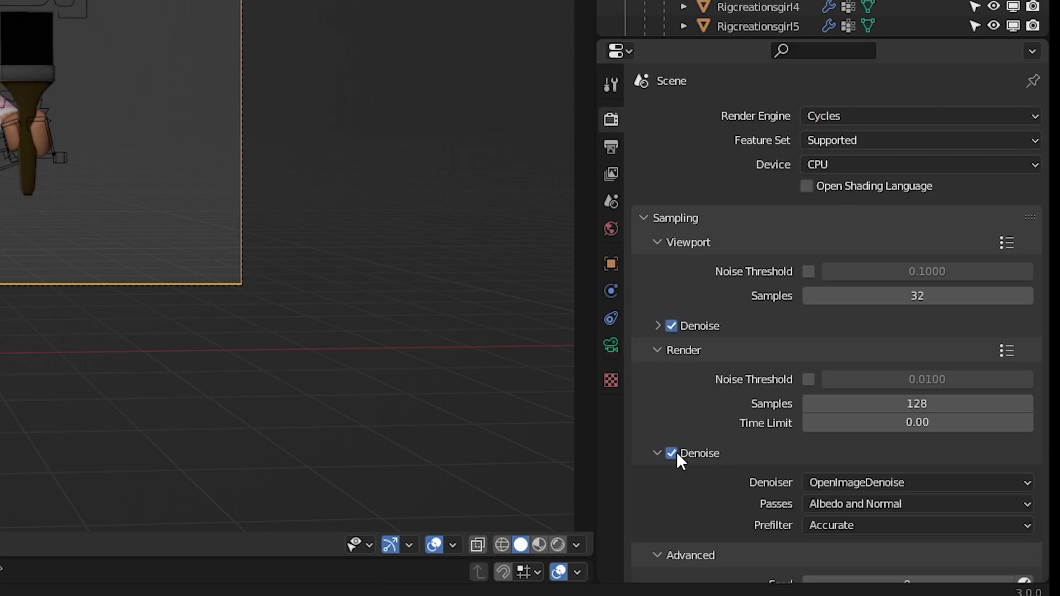
# Make the render output square by setting the horizontal resolution to 1080 px
pyautogui.click(615, 145)
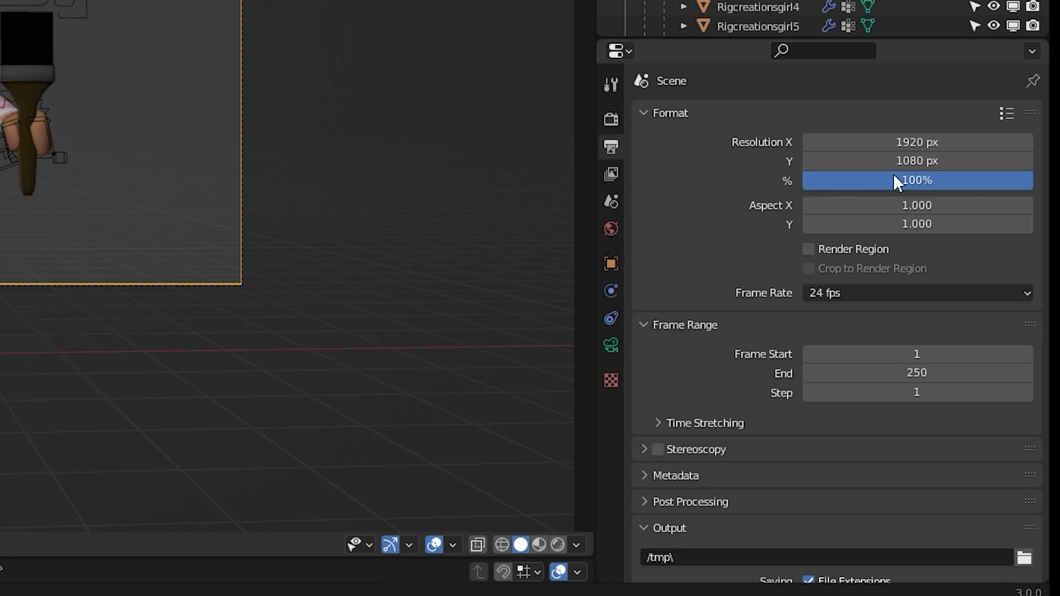
pyautogui.moveTo(878, 142)
pyautogui.mouseDown()
pyautogui.moveTo(933, 143)
pyautogui.moveTo(853, 142)
pyautogui.moveTo(872, 143)
pyautogui.mouseUp()
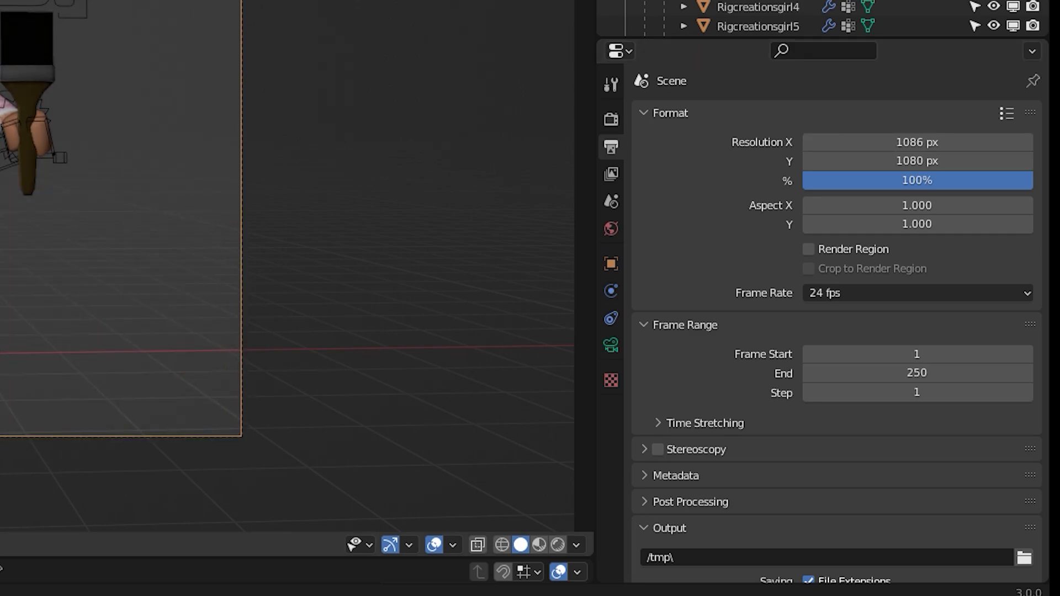
pyautogui.click(933, 143)
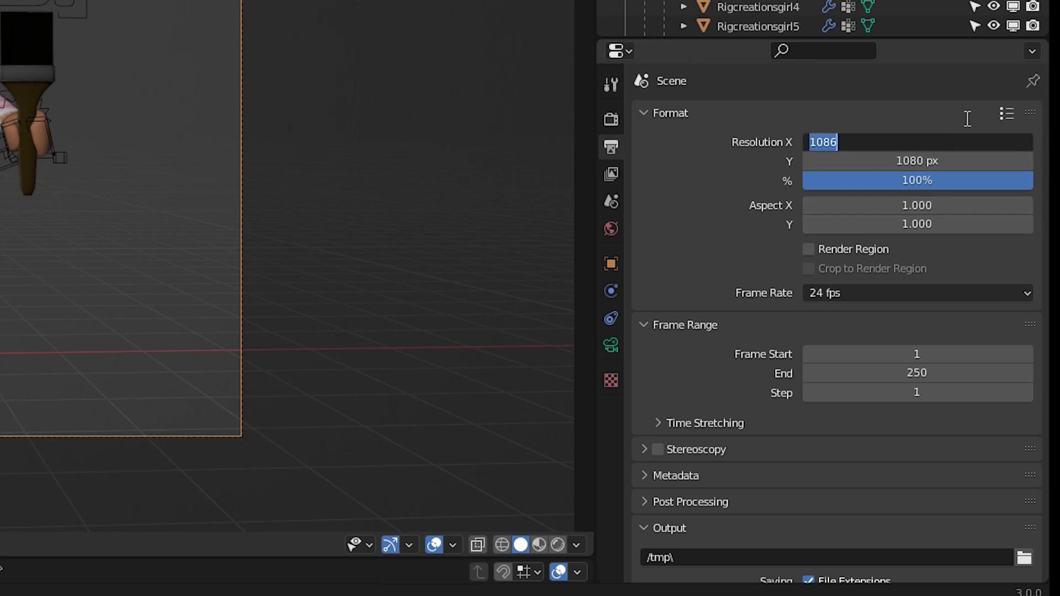
pyautogui.write('1080')
pyautogui.press('Return')
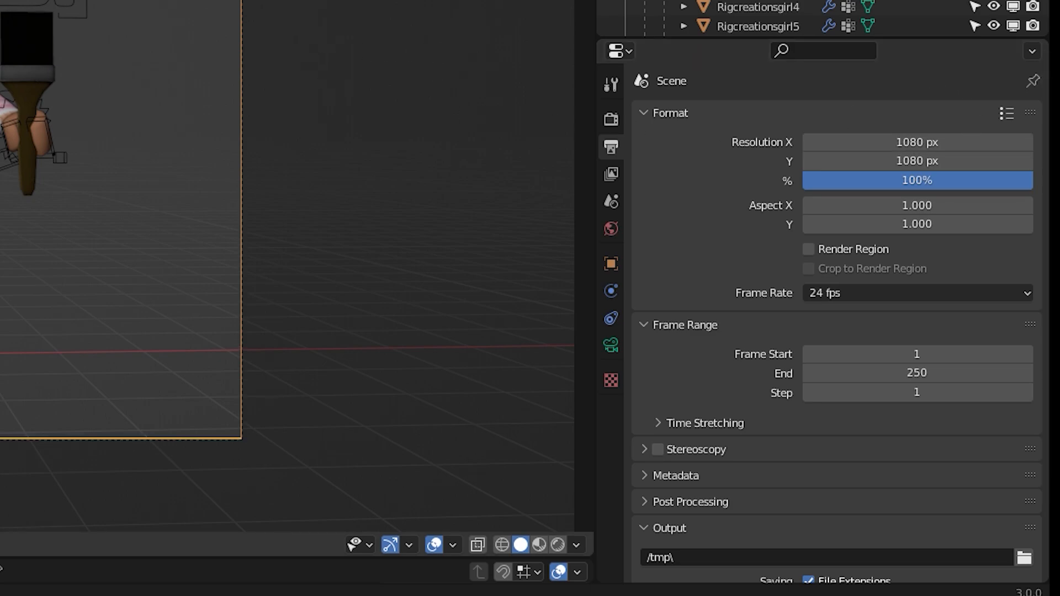
# Fly the camera forward so the whole character fills the square frame
pyautogui.hotkey('shift', '`')
pyautogui.press('w')
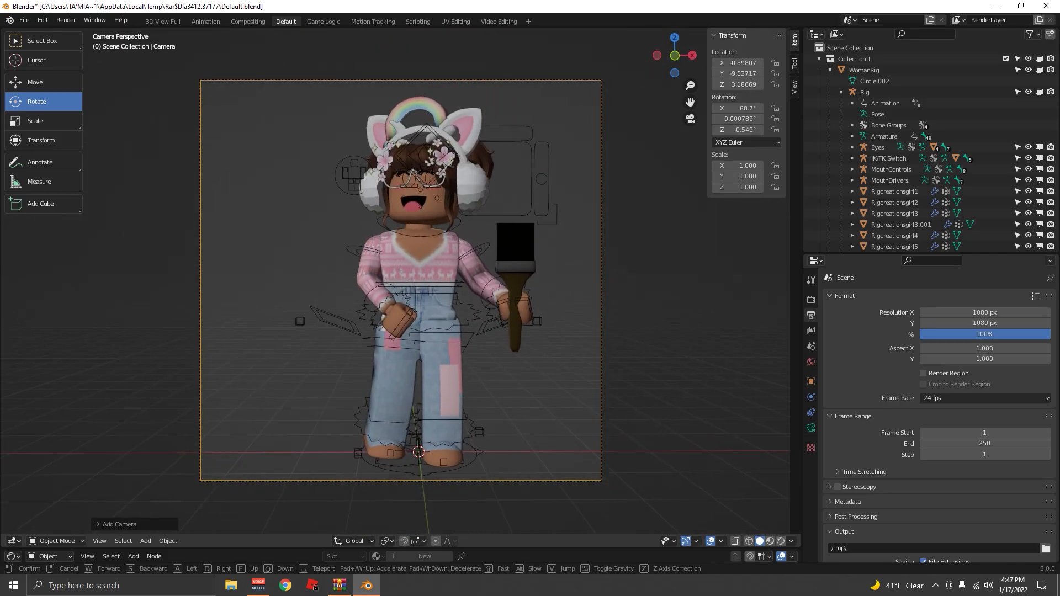
pyautogui.click(375, 177)
# Select accessories Sovtly1 through Sovtly7 and rotate them together to match the angle of the head
pyautogui.click(848, 166)
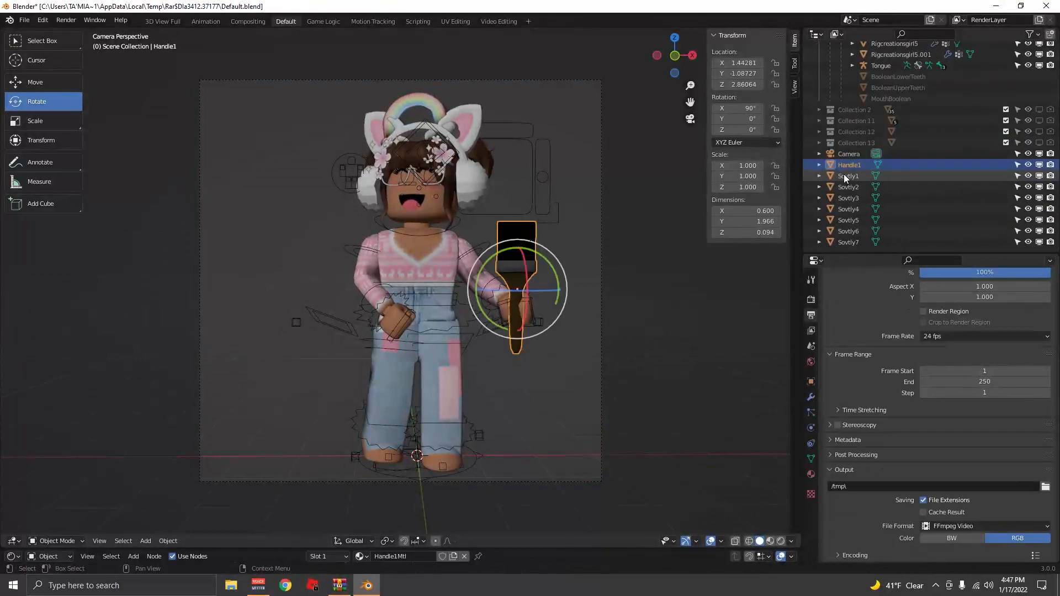
pyautogui.click(845, 175)
pyautogui.keyDown('shift'); pyautogui.click(849, 242); pyautogui.keyUp('shift')
pyautogui.moveTo(448, 165)
pyautogui.mouseDown()
pyautogui.moveTo(508, 232)
pyautogui.moveTo(530, 183)
pyautogui.moveTo(459, 166)
pyautogui.mouseUp()
pyautogui.moveTo(417, 188); pyautogui.dragTo(417, 202)
pyautogui.moveTo(425, 145); pyautogui.dragTo(423, 136)
pyautogui.click(609, 381)
pyautogui.click(390, 458)
pyautogui.click(396, 220)
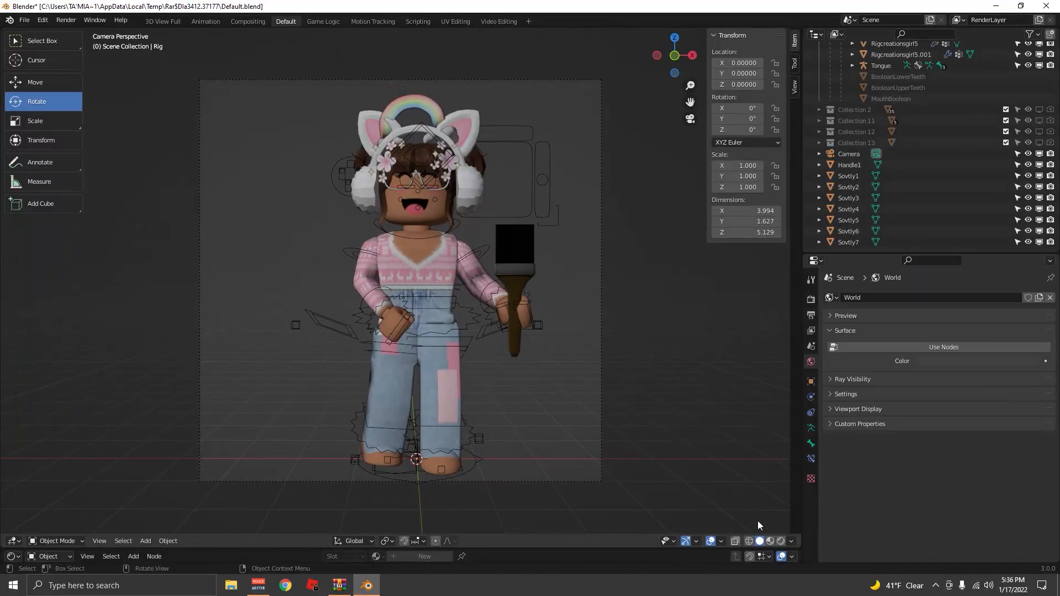
# Switch the viewport to rendered shading and look through the rig, world and render properties
pyautogui.click(781, 542)
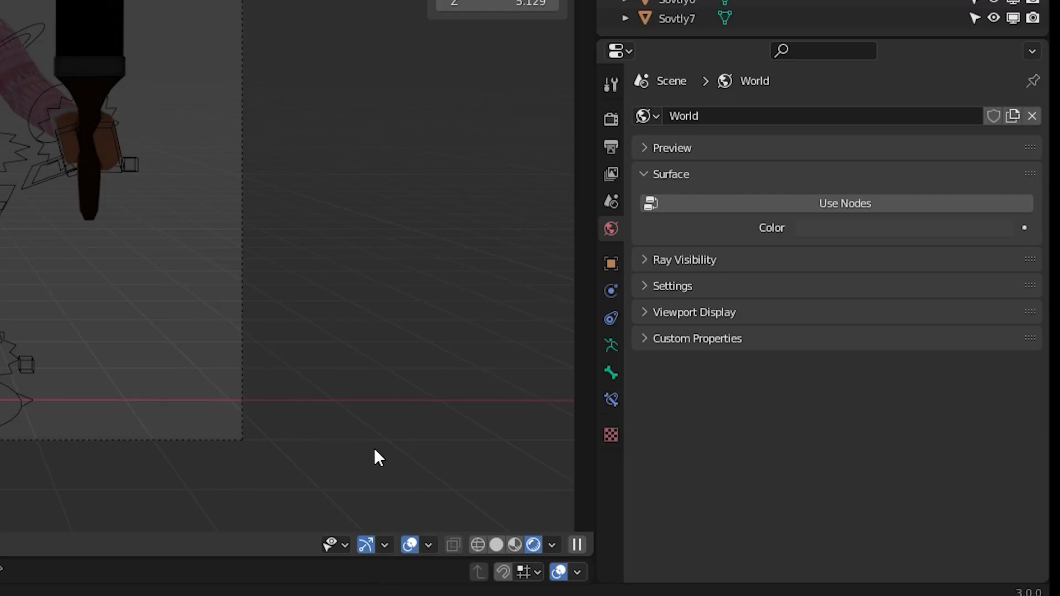
pyautogui.click(611, 264)
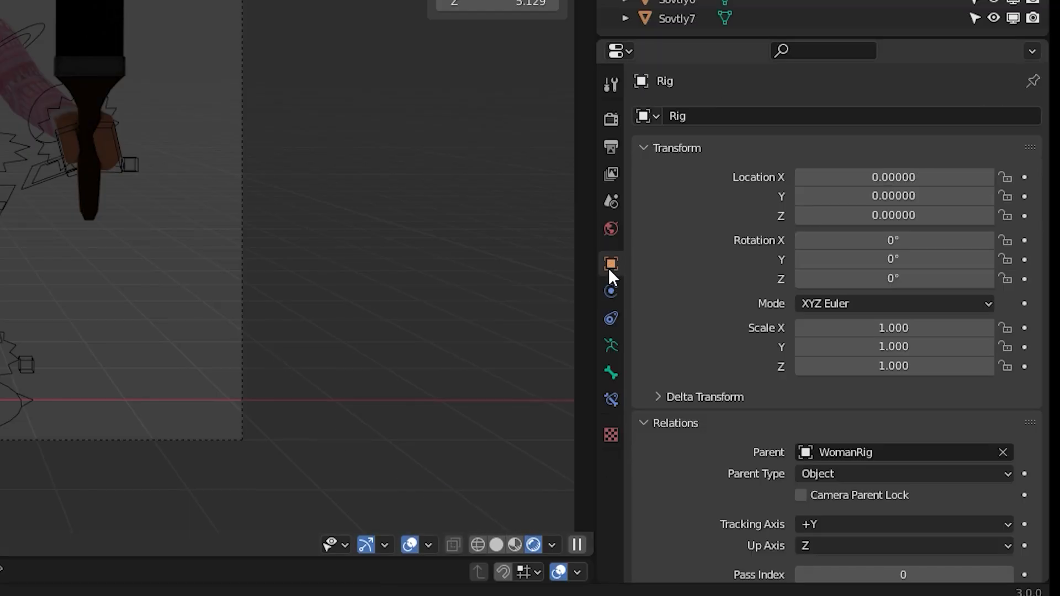
pyautogui.click(611, 290)
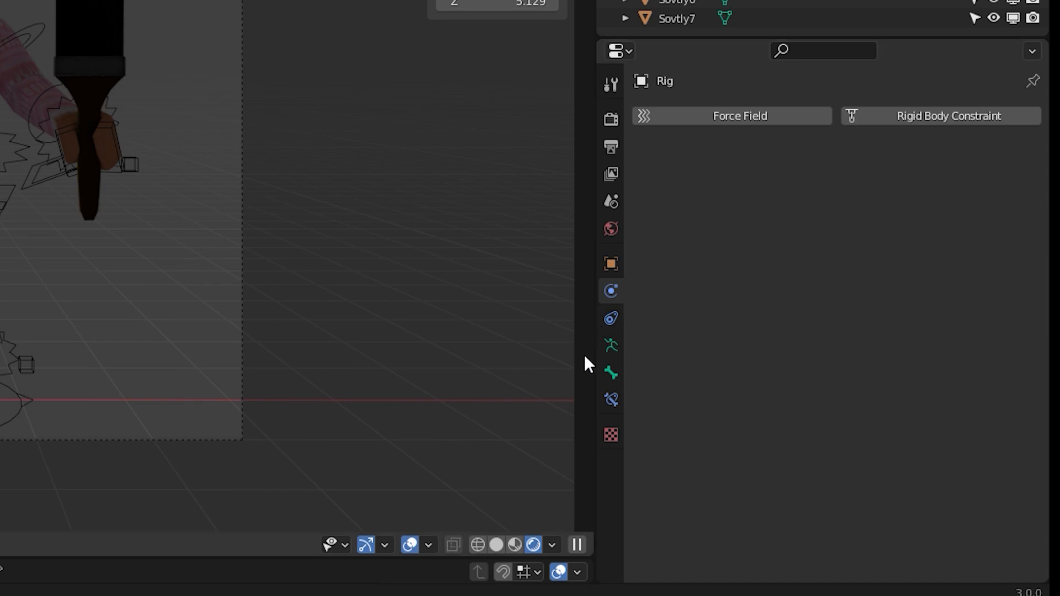
pyautogui.click(609, 229)
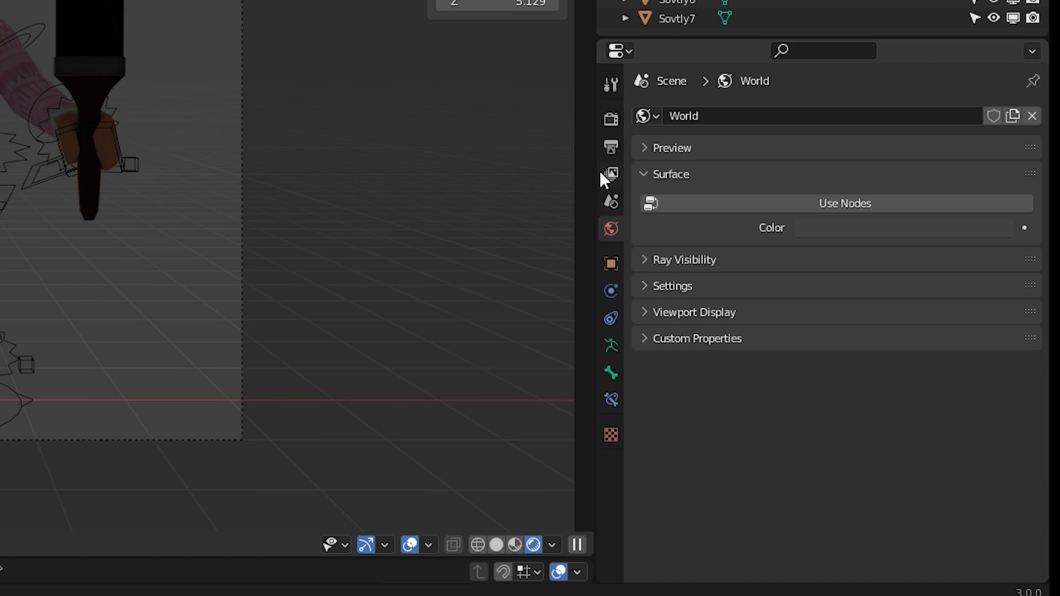
pyautogui.click(611, 119)
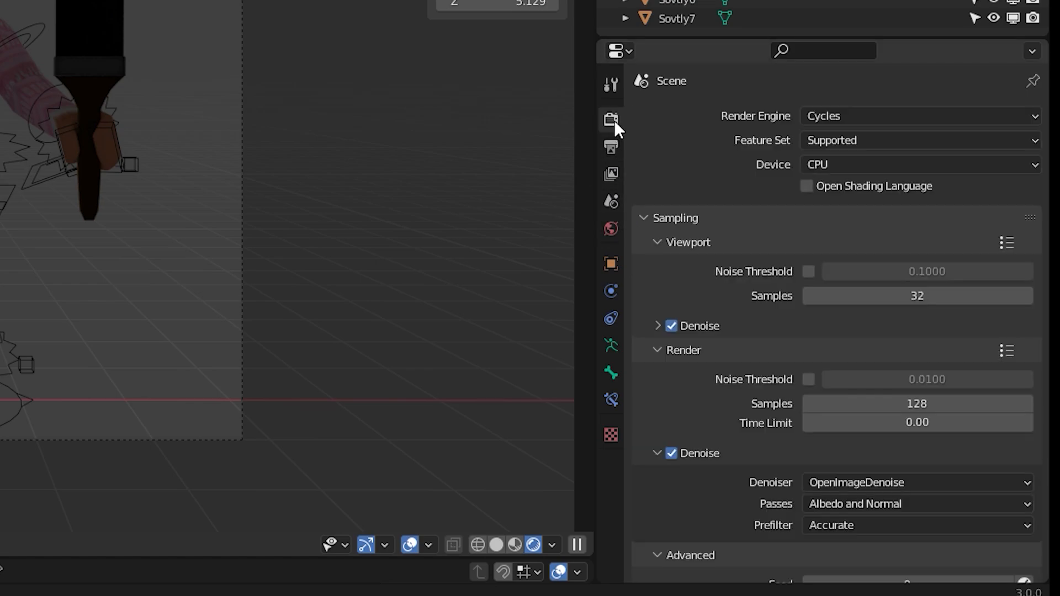
# Set the output file format to PNG with RGBA color and 0% compression
pyautogui.click(611, 147)
pyautogui.scroll(-3, 729, 398)
pyautogui.scroll(-1, 726, 393)
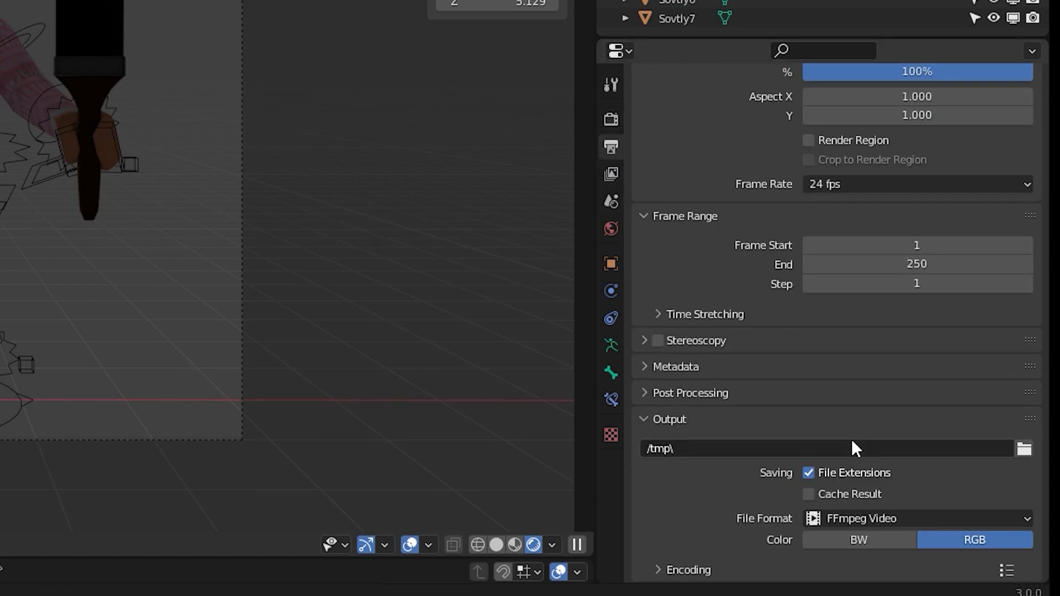
pyautogui.click(856, 517)
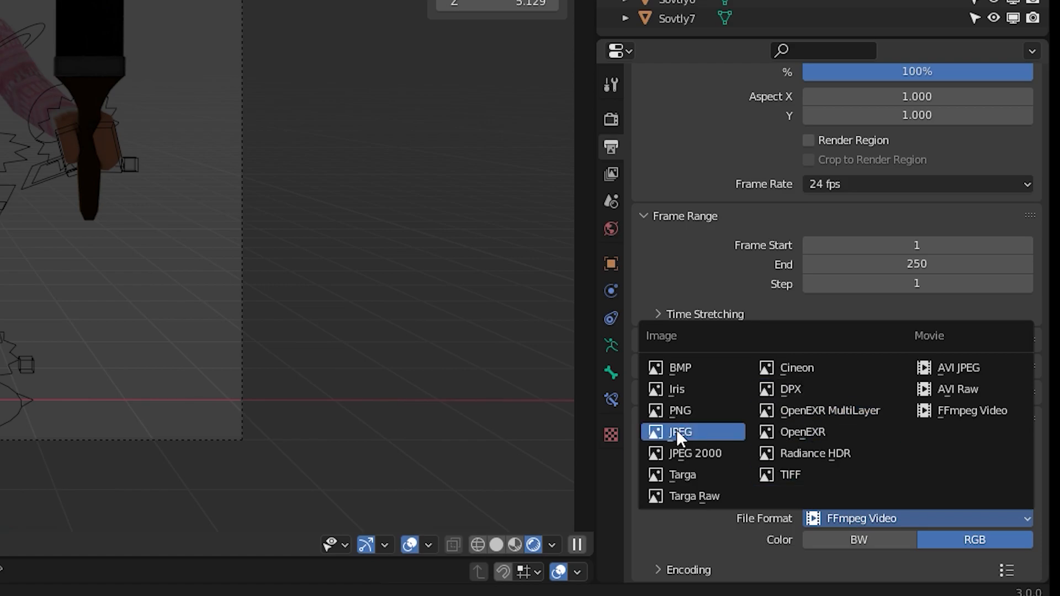
pyautogui.click(677, 409)
pyautogui.scroll(-3, 850, 480)
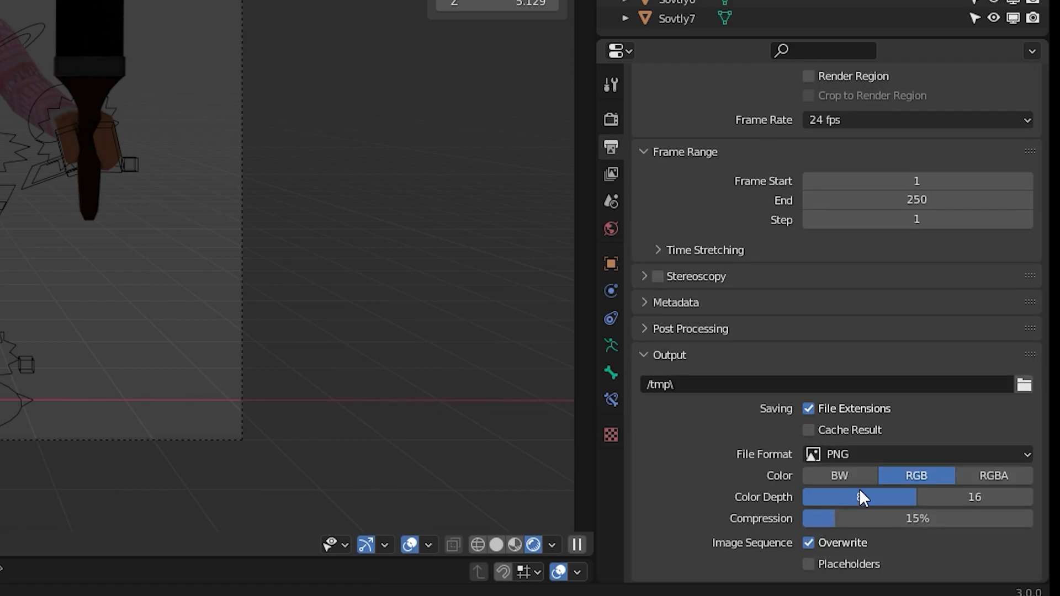
pyautogui.moveTo(926, 518); pyautogui.dragTo(874, 511)
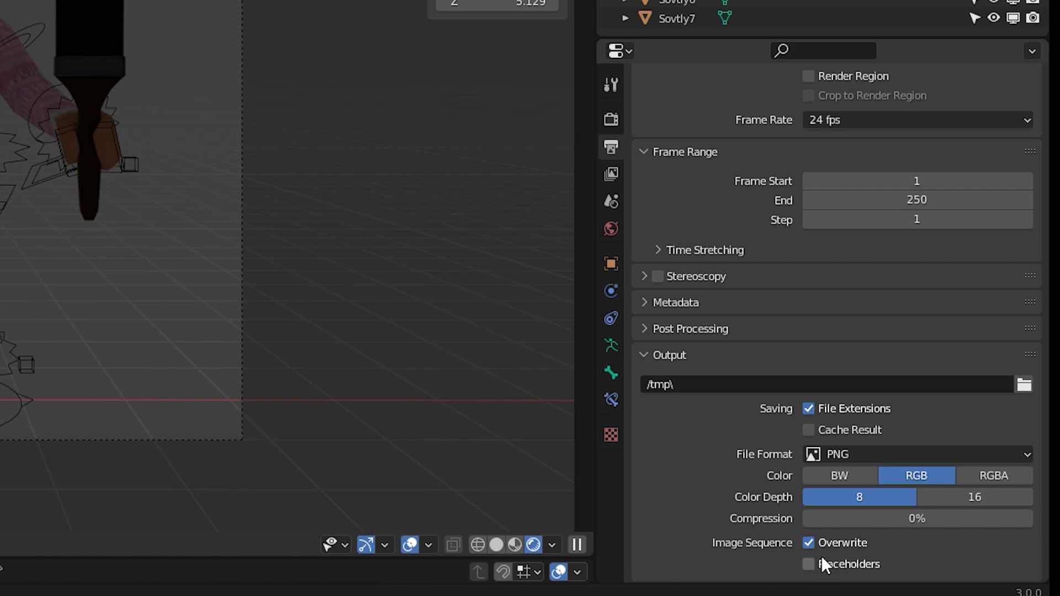
pyautogui.click(980, 470)
pyautogui.click(908, 452)
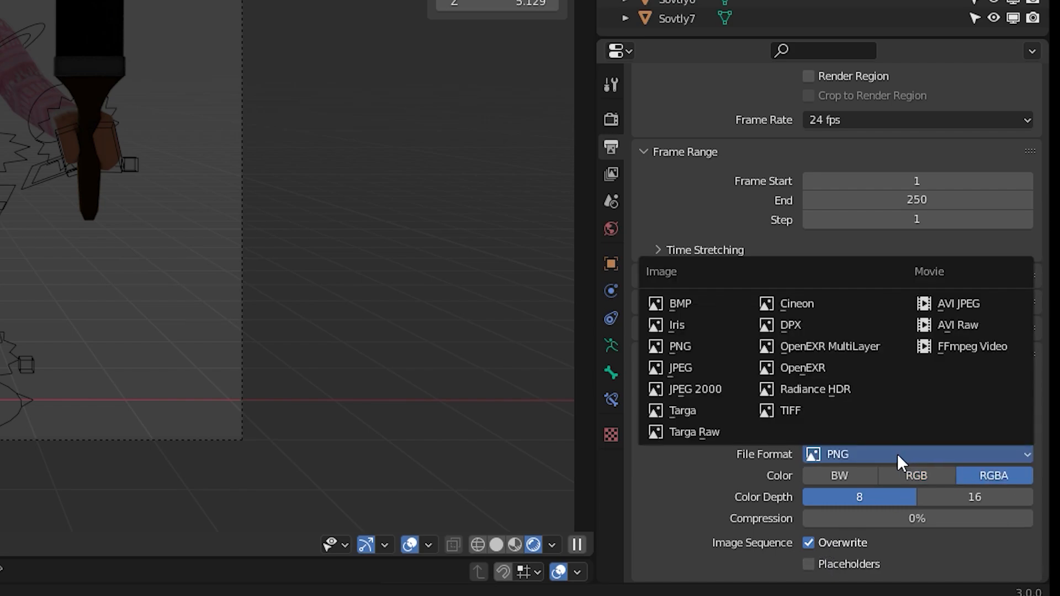
pyautogui.click(642, 329)
pyautogui.click(642, 329)
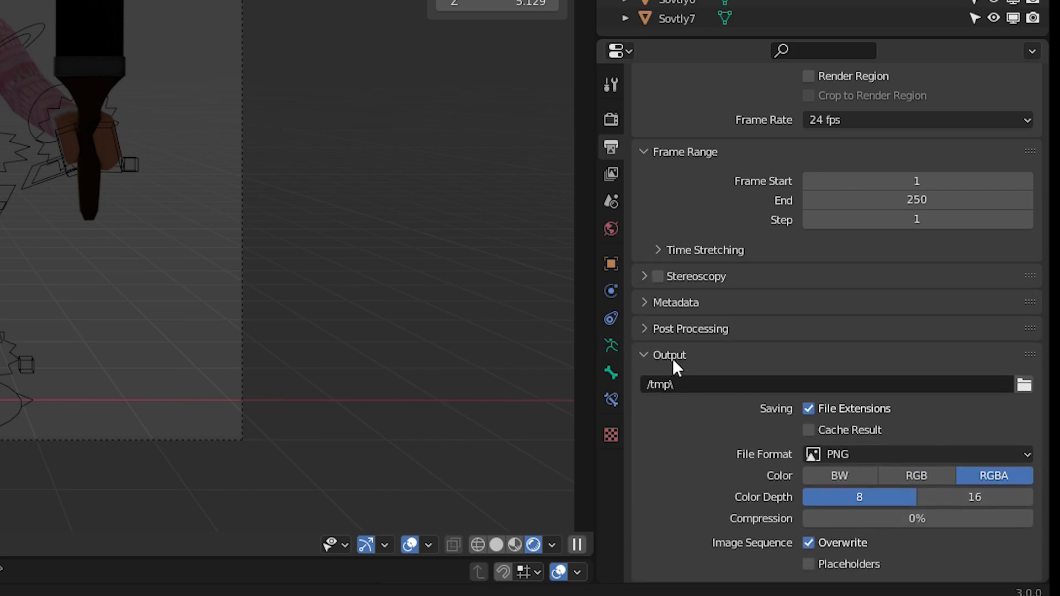
# Enable the noise threshold for the final render and set it to 0.0010
pyautogui.click(611, 120)
pyautogui.scroll(-3, 734, 177)
pyautogui.scroll(3, 778, 185)
pyautogui.click(805, 167)
pyautogui.moveTo(861, 167); pyautogui.dragTo(828, 167)
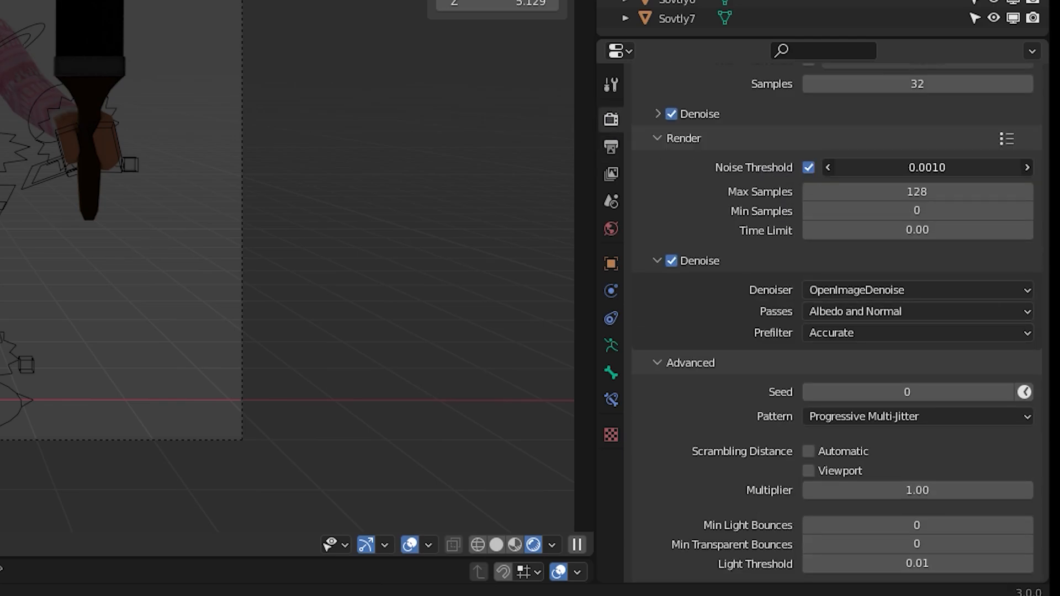
pyautogui.scroll(-8, 980, 398)
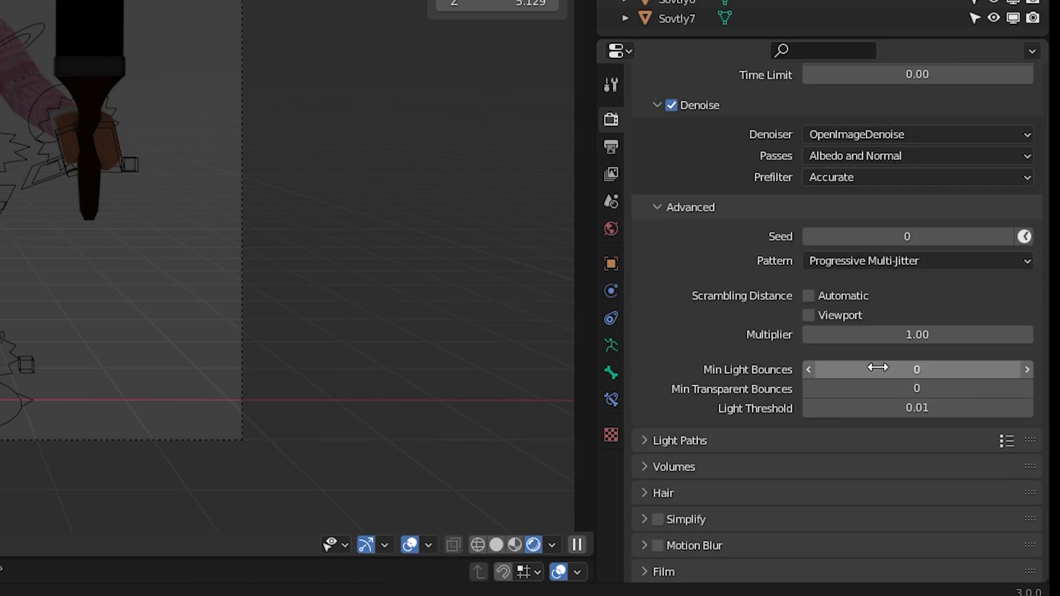
# Enable the Simplify option in the render settings
pyautogui.click(659, 442)
pyautogui.click(658, 442)
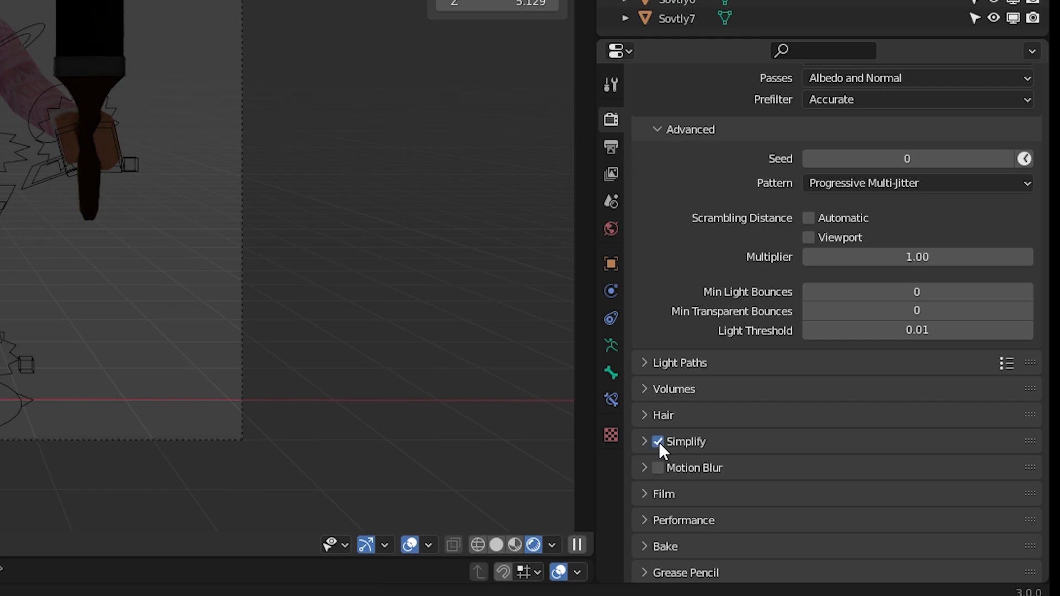
pyautogui.click(658, 442)
# Try raising the film exposure to 10.00
pyautogui.click(645, 493)
pyautogui.scroll(-5, 724, 465)
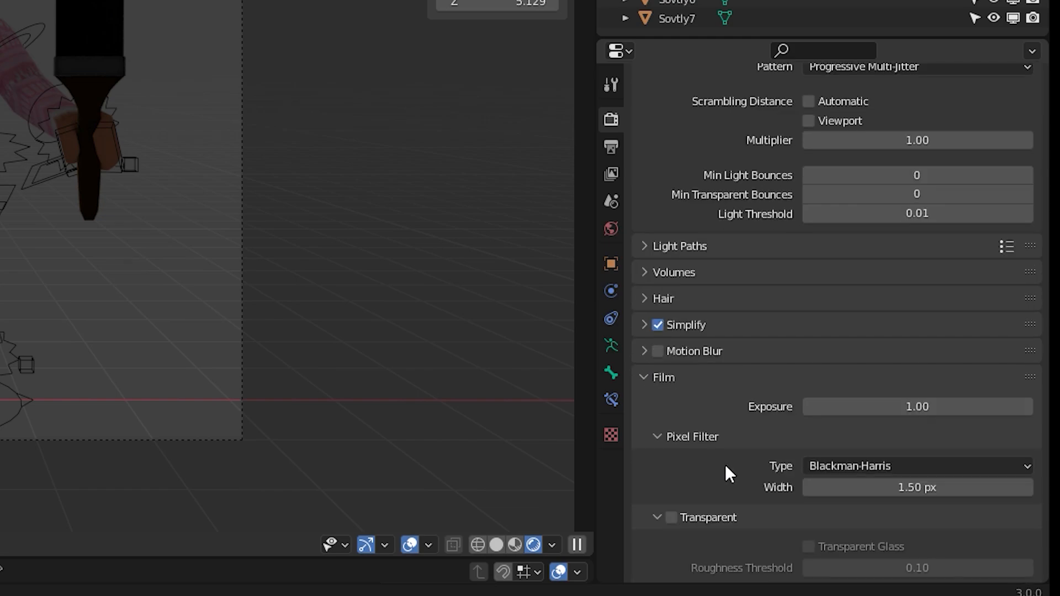
pyautogui.moveTo(927, 397); pyautogui.dragTo(1032, 396)
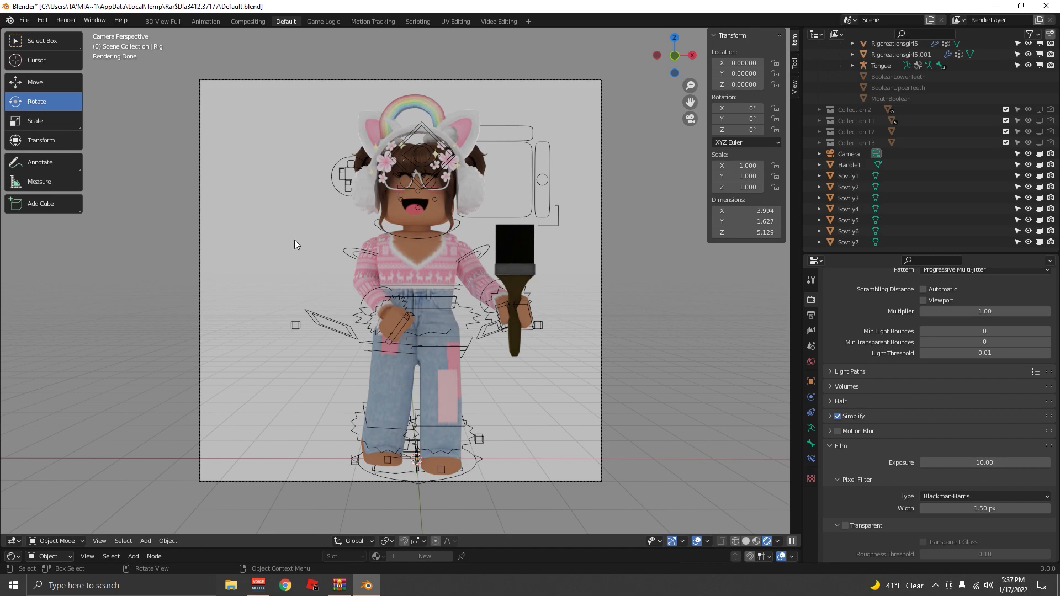
# Enable the Transparent film background for the render and turn on Transparent Glass
pyautogui.scroll(10, 897, 366)
pyautogui.scroll(-4, 895, 367)
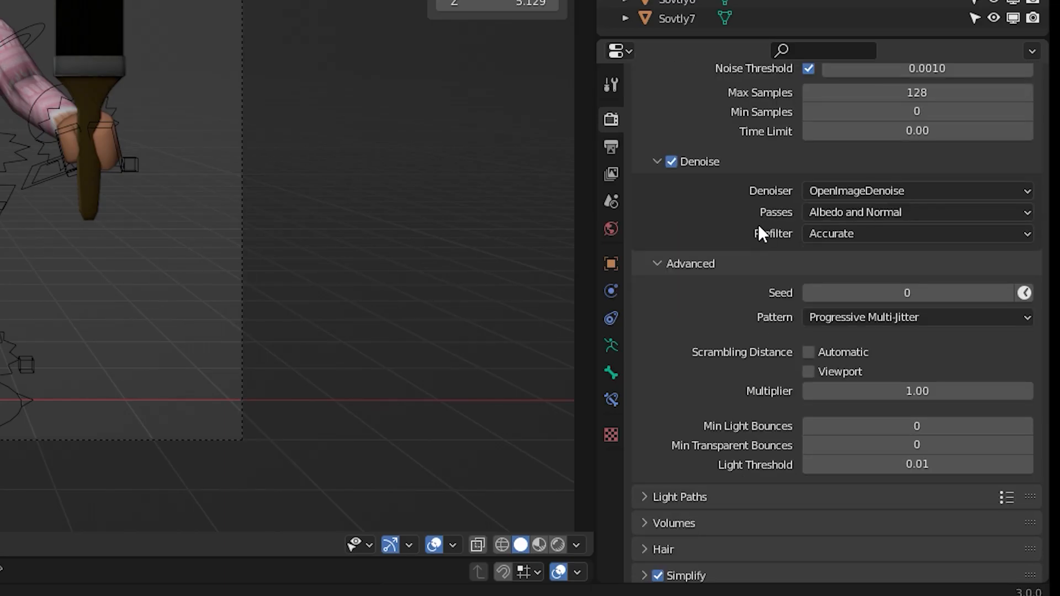
pyautogui.scroll(-4, 842, 209)
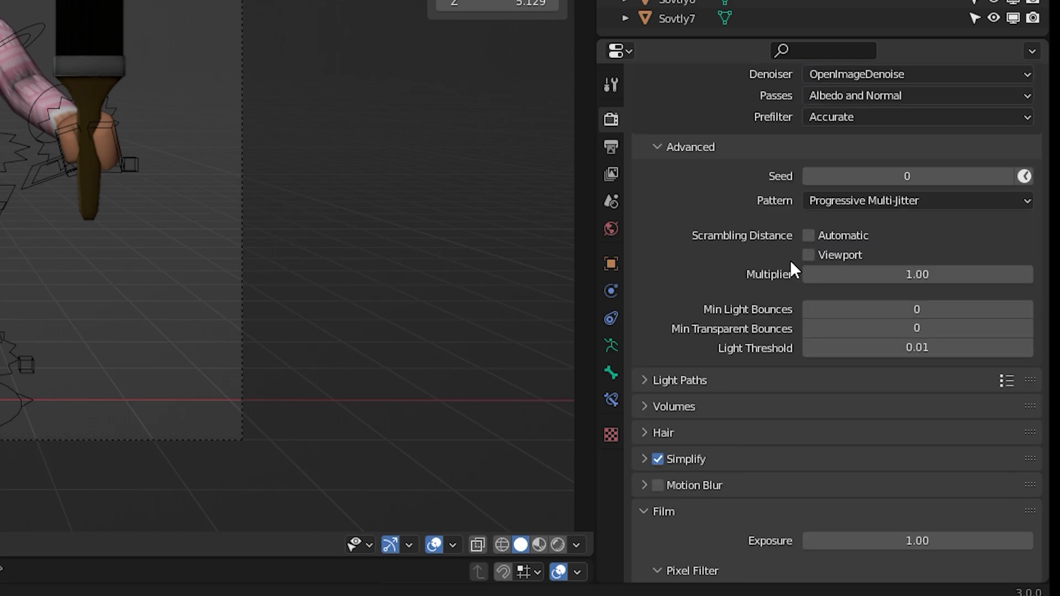
pyautogui.click(646, 380)
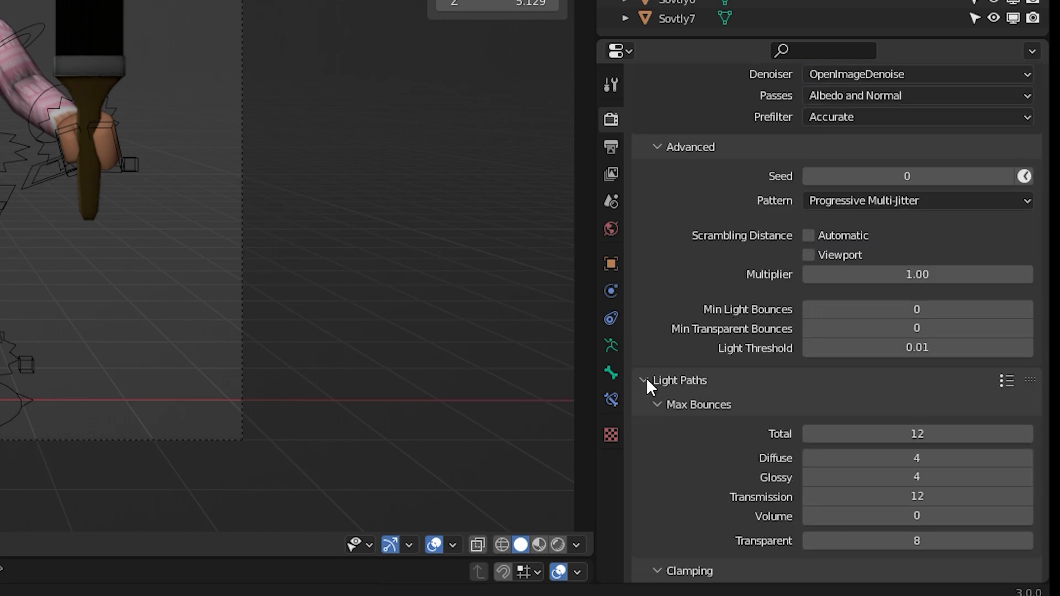
pyautogui.click(646, 379)
pyautogui.scroll(-5, 674, 386)
pyautogui.click(672, 495)
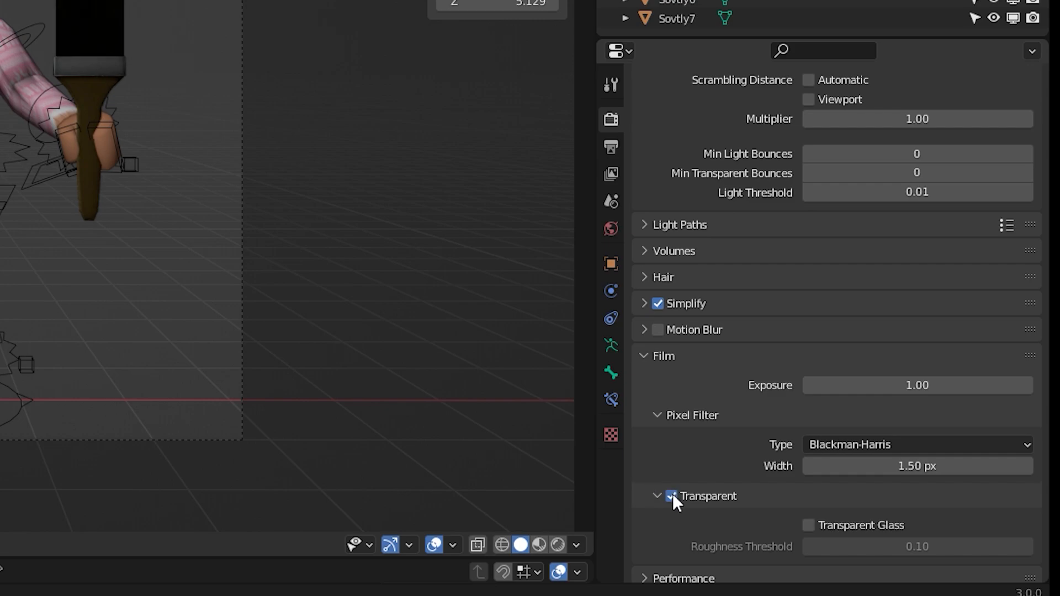
pyautogui.scroll(-4, 701, 545)
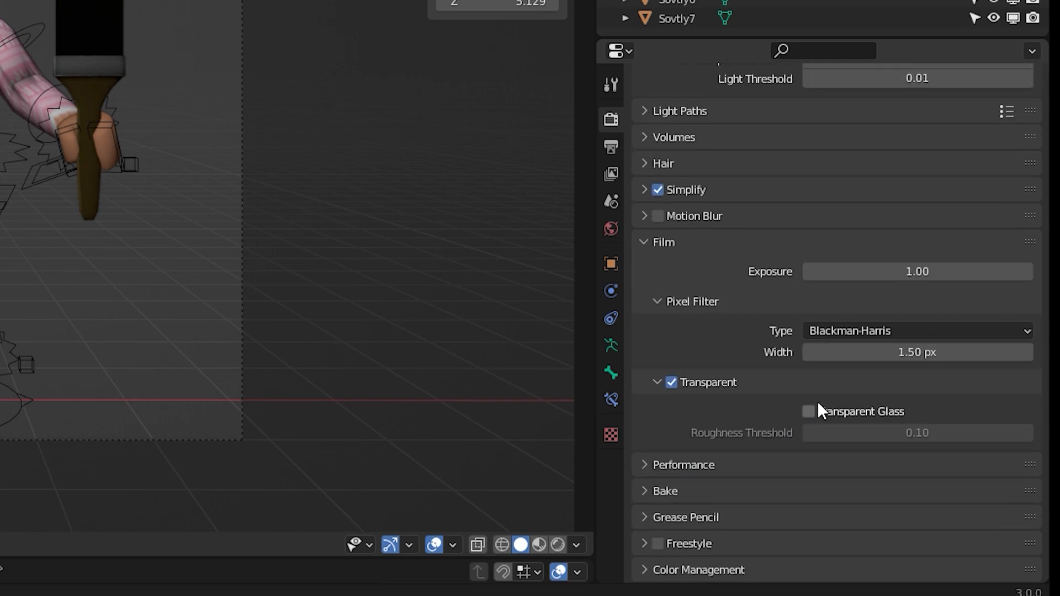
pyautogui.click(808, 411)
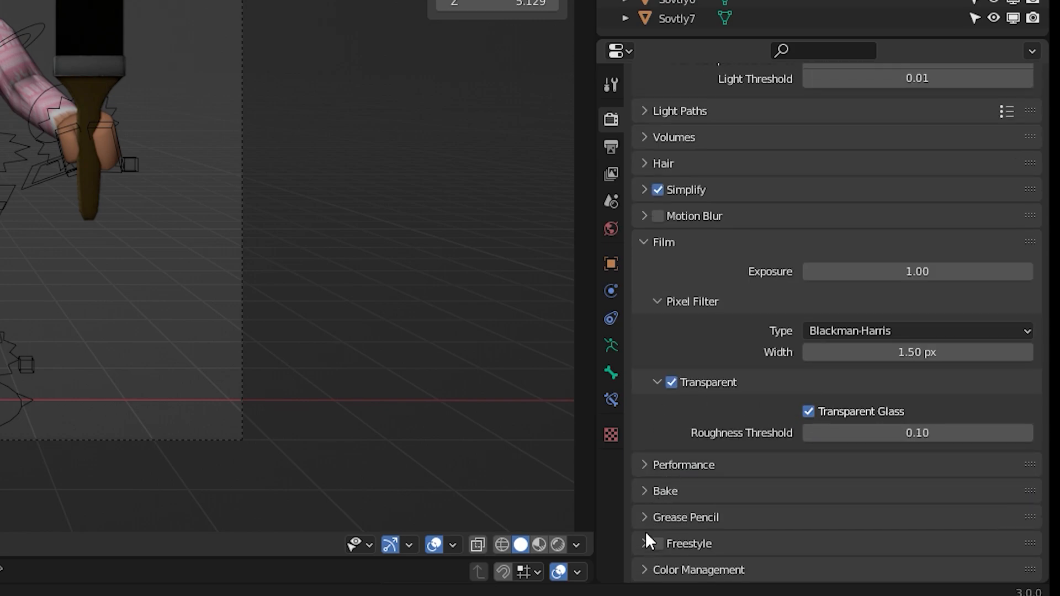
# Set the color depth of the PNG output to 16
pyautogui.click(612, 155)
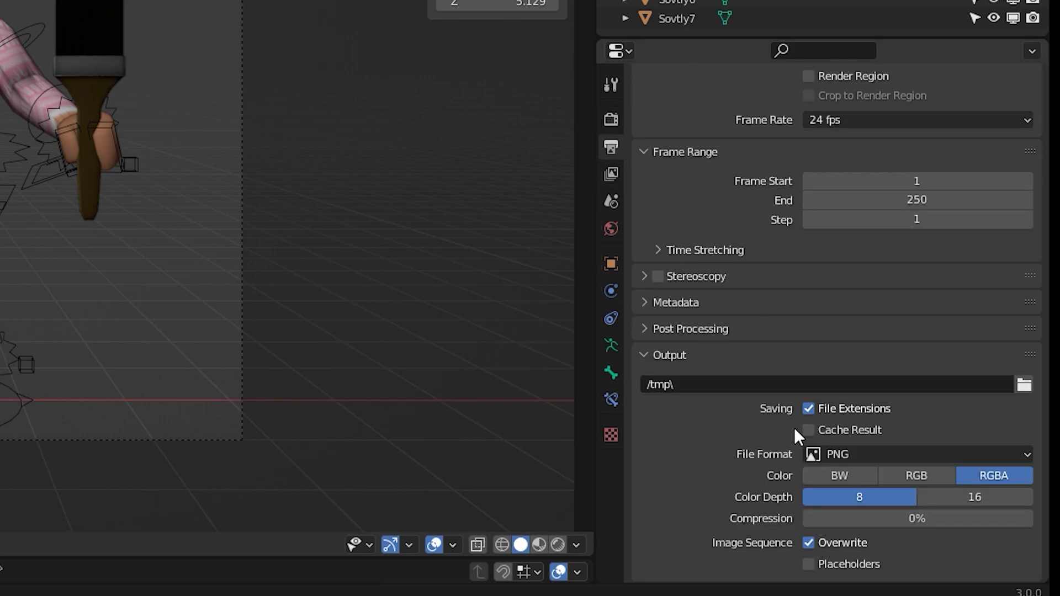
pyautogui.click(958, 500)
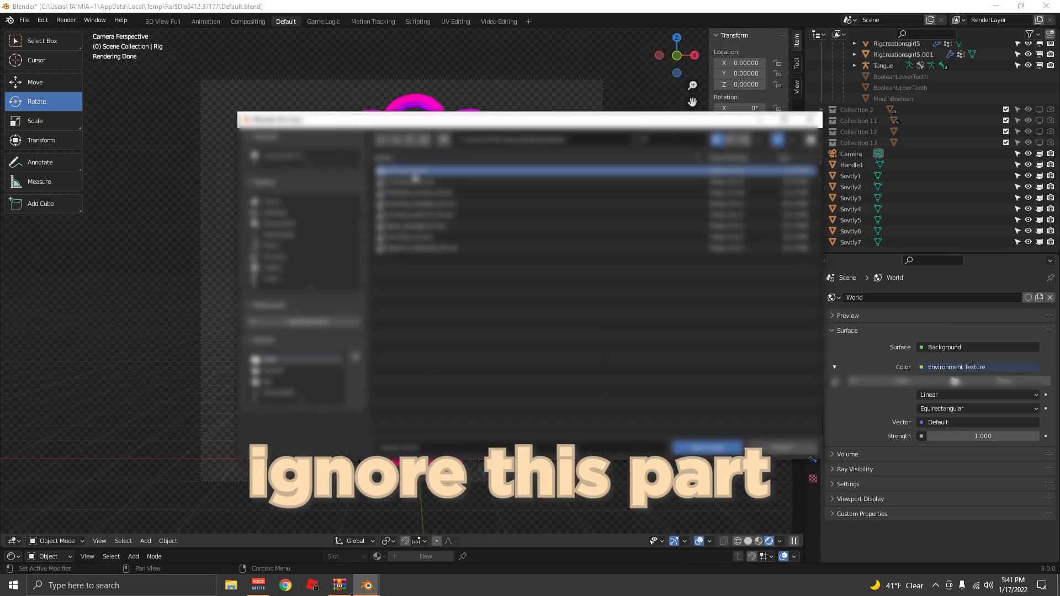
# Load old_room_4k.exr as the world's environment texture, using the Non-Color color space and a strength of 1.250
pyautogui.doubleClick(435, 226)
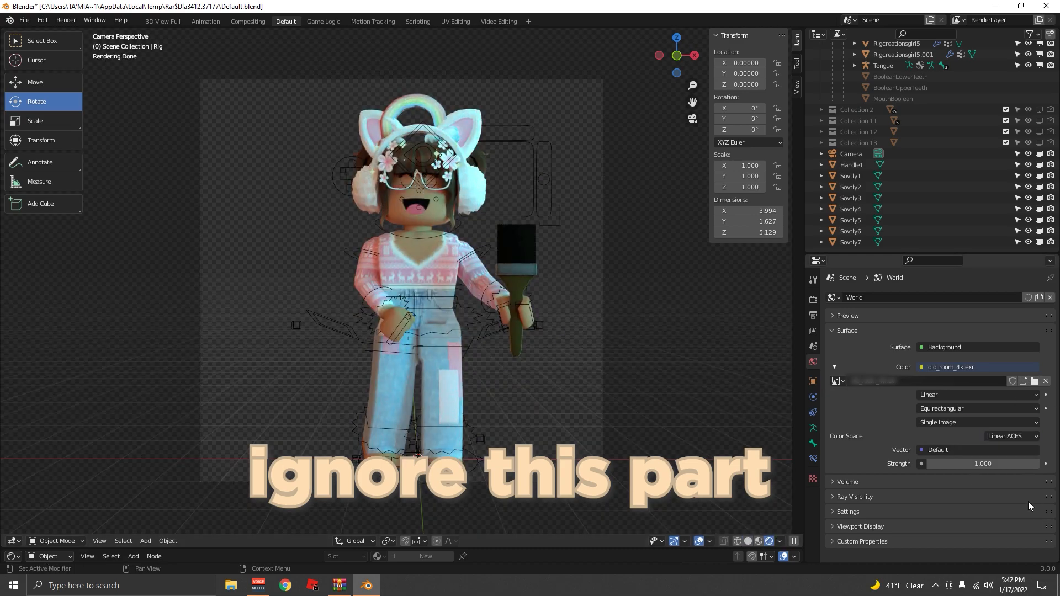
pyautogui.click(1010, 437)
pyautogui.click(978, 501)
pyautogui.click(1010, 436)
pyautogui.click(994, 526)
pyautogui.click(1011, 436)
pyautogui.click(994, 492)
pyautogui.moveTo(983, 464)
pyautogui.mouseDown()
pyautogui.moveTo(1022, 464)
pyautogui.moveTo(983, 464)
pyautogui.mouseUp()
# Select the Handle1 paintbrush and make it smaller in the character's hand
pyautogui.click(516, 276)
pyautogui.click(531, 252)
pyautogui.moveTo(241, 126)
pyautogui.mouseDown()
pyautogui.moveTo(243, 424)
pyautogui.moveTo(241, 321)
pyautogui.mouseUp()
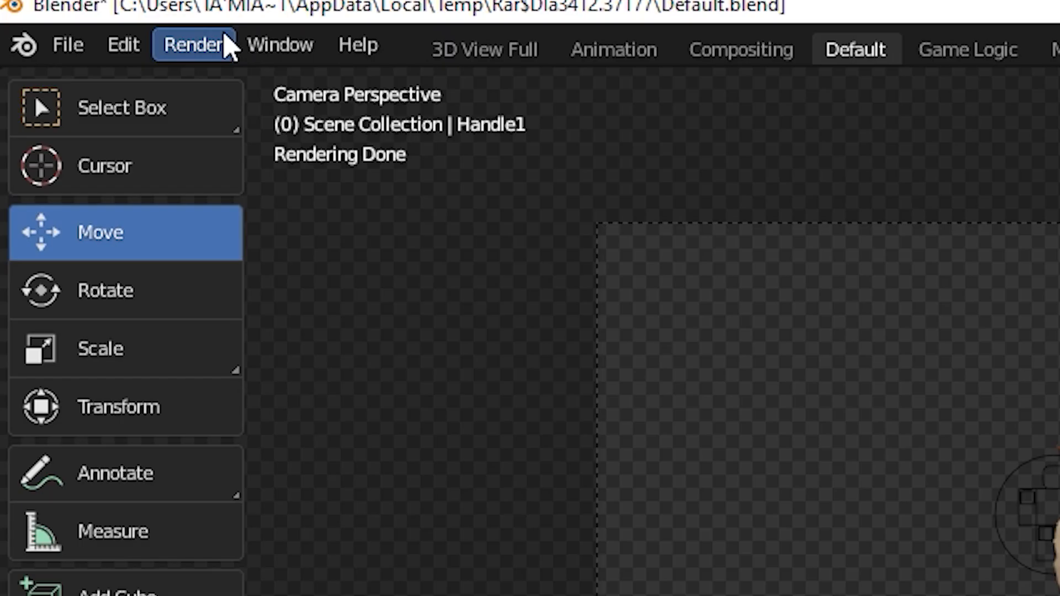
# Render the character as a still image and maximize the render window
pyautogui.click(68, 20)
pyautogui.click(89, 34)
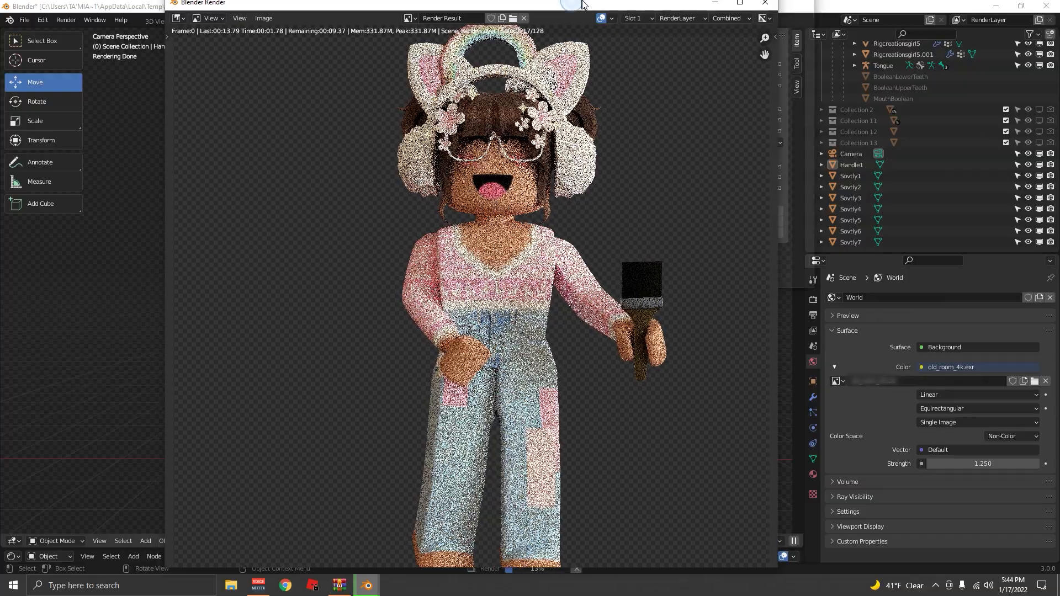
pyautogui.doubleClick(592, 5)
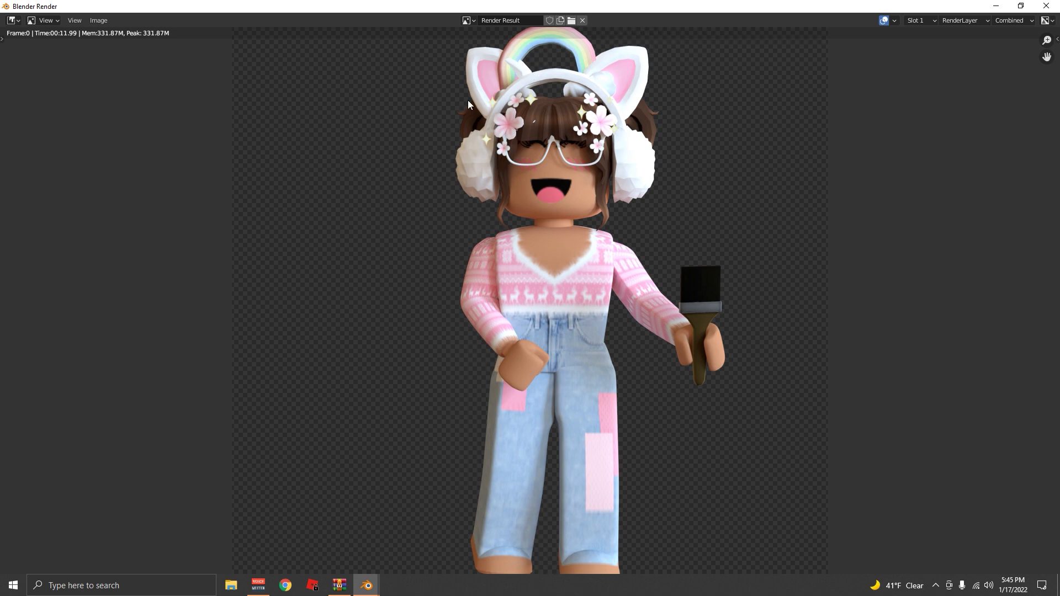
# Start saving the rendered image as a new file and browse the Desktop and its gfx folder for a save location
pyautogui.click(94, 21)
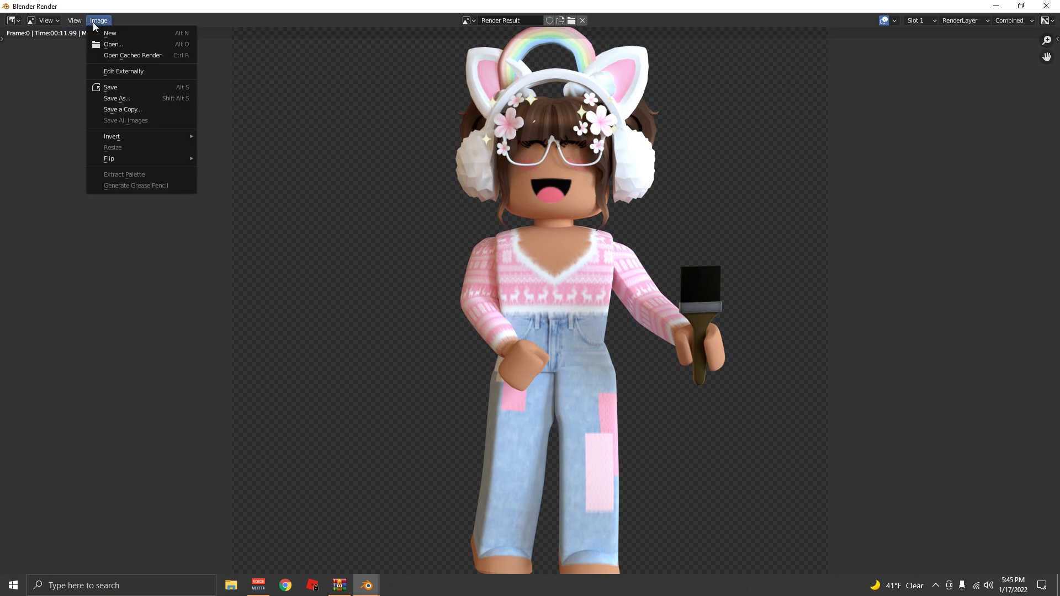
pyautogui.click(118, 97)
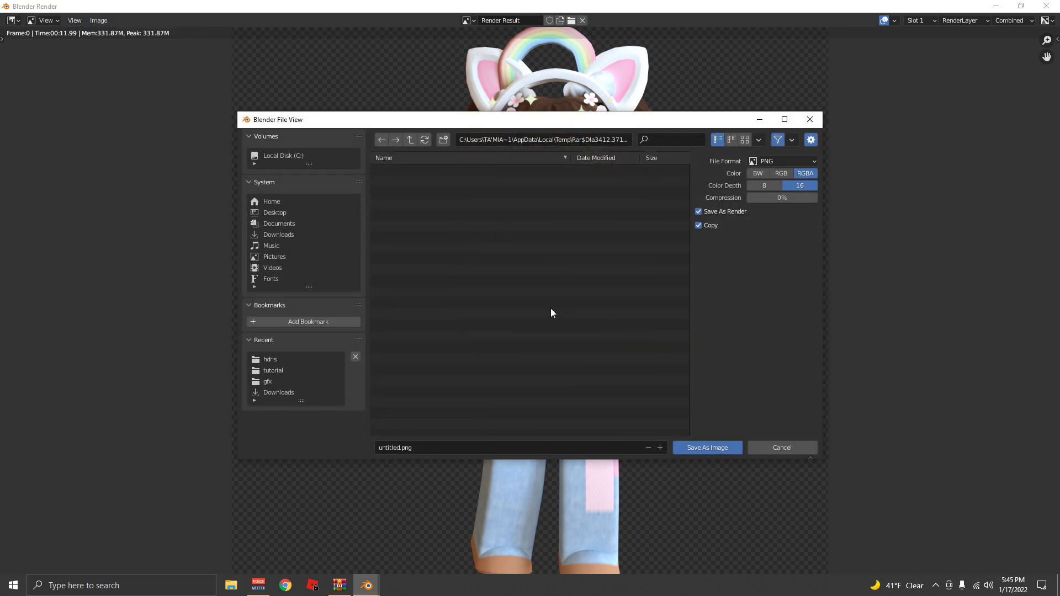
pyautogui.click(271, 379)
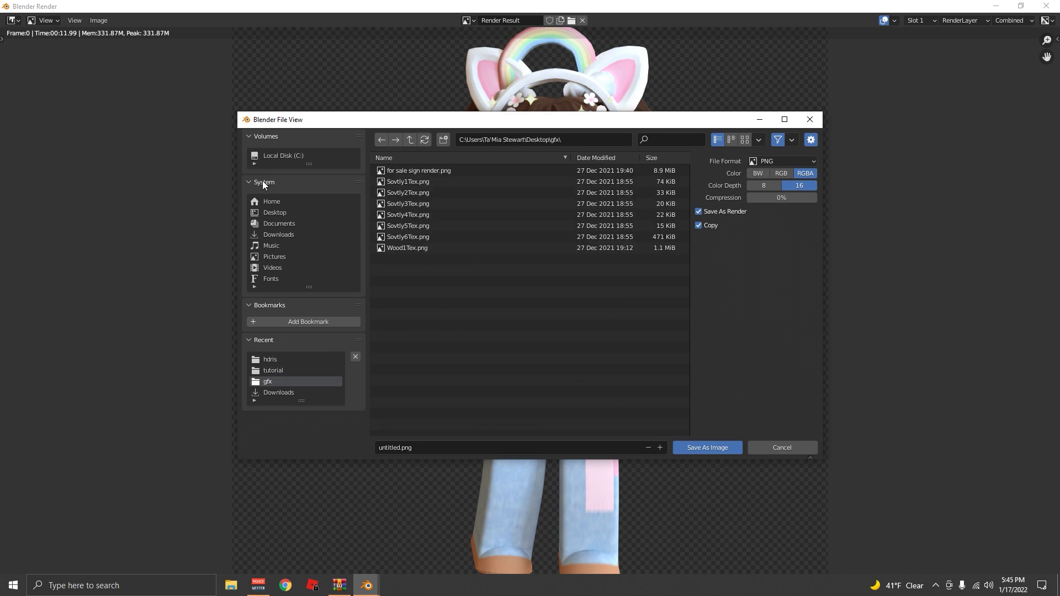
pyautogui.click(266, 200)
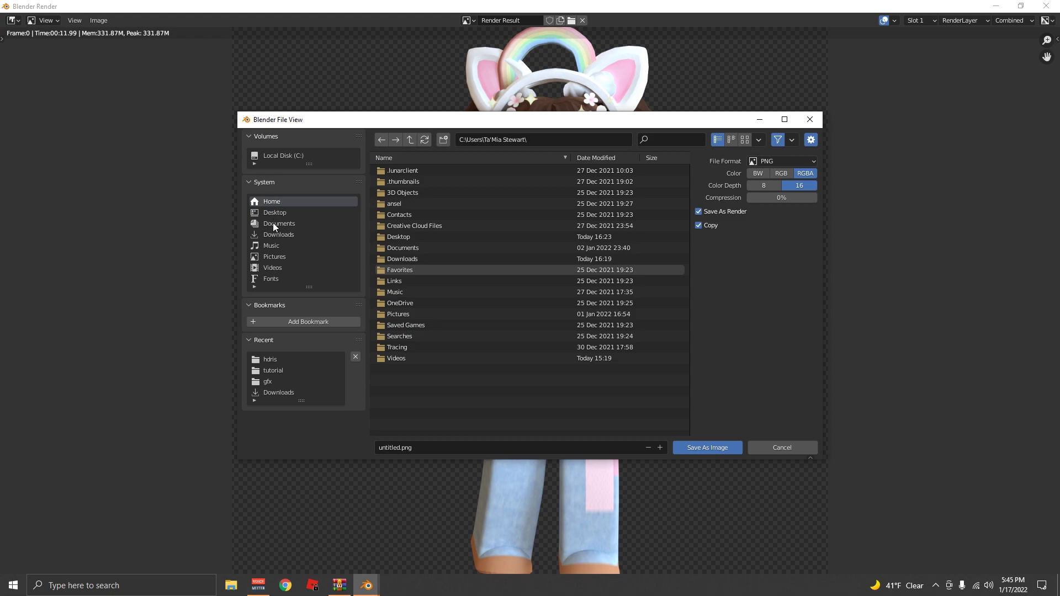
pyautogui.click(272, 223)
pyautogui.click(274, 235)
pyautogui.click(277, 211)
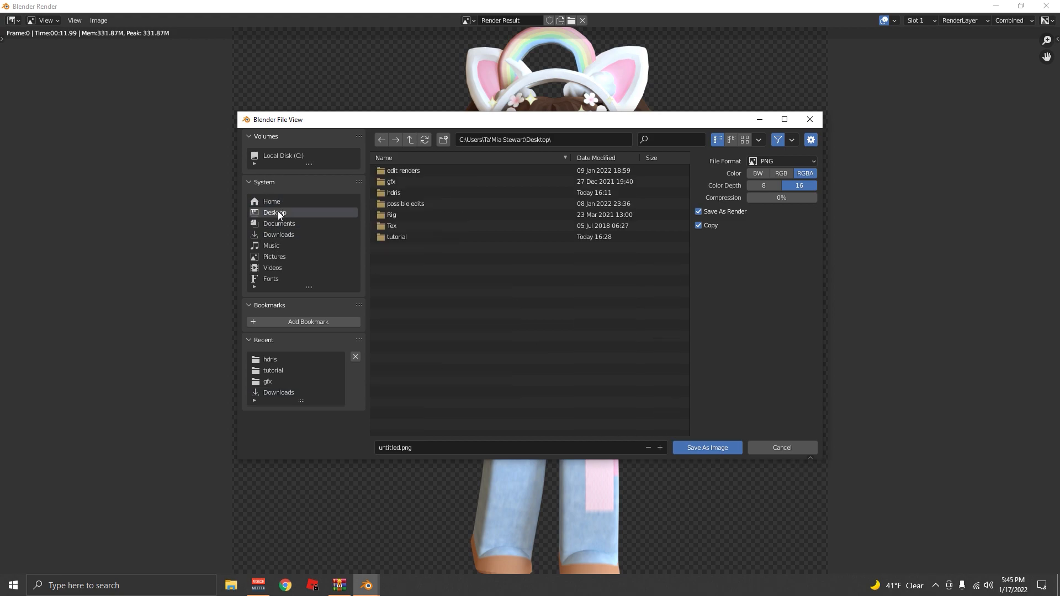
pyautogui.click(402, 181)
pyautogui.click(402, 181)
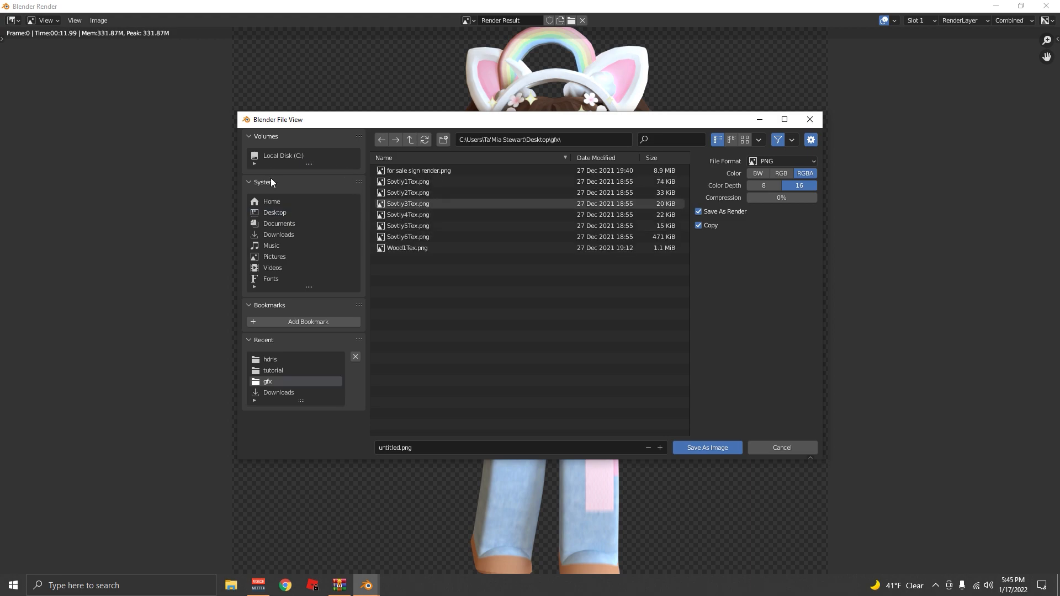
pyautogui.click(381, 140)
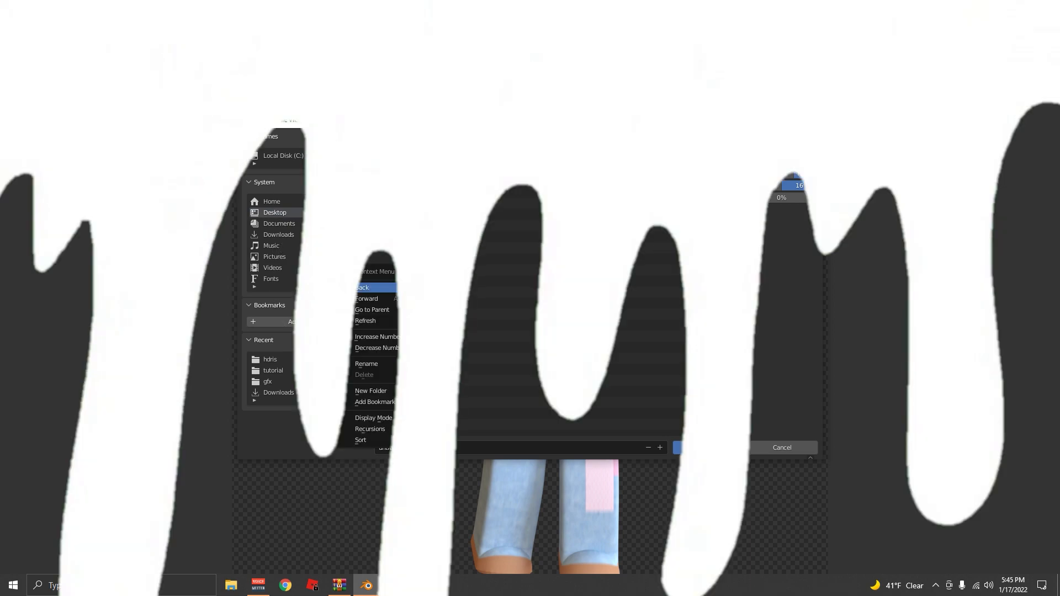